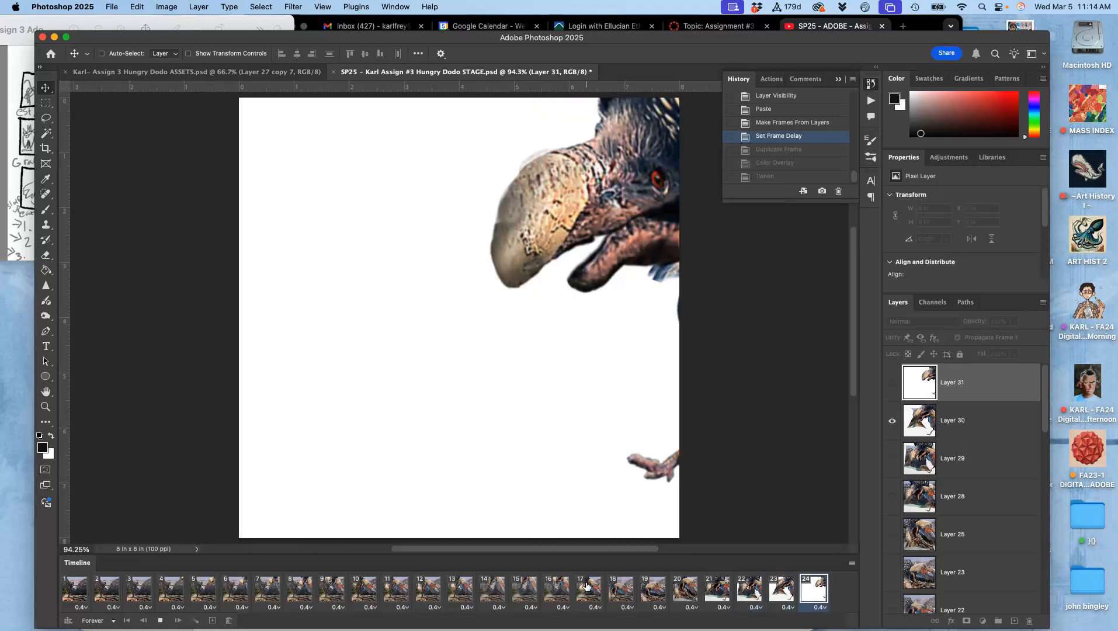
- Set the delay of animation frame 20 to 0.35 seconds
{"action": "left_click", "coordinate": [614, 582]}
{"action": "left_click", "coordinate": [650, 595]}
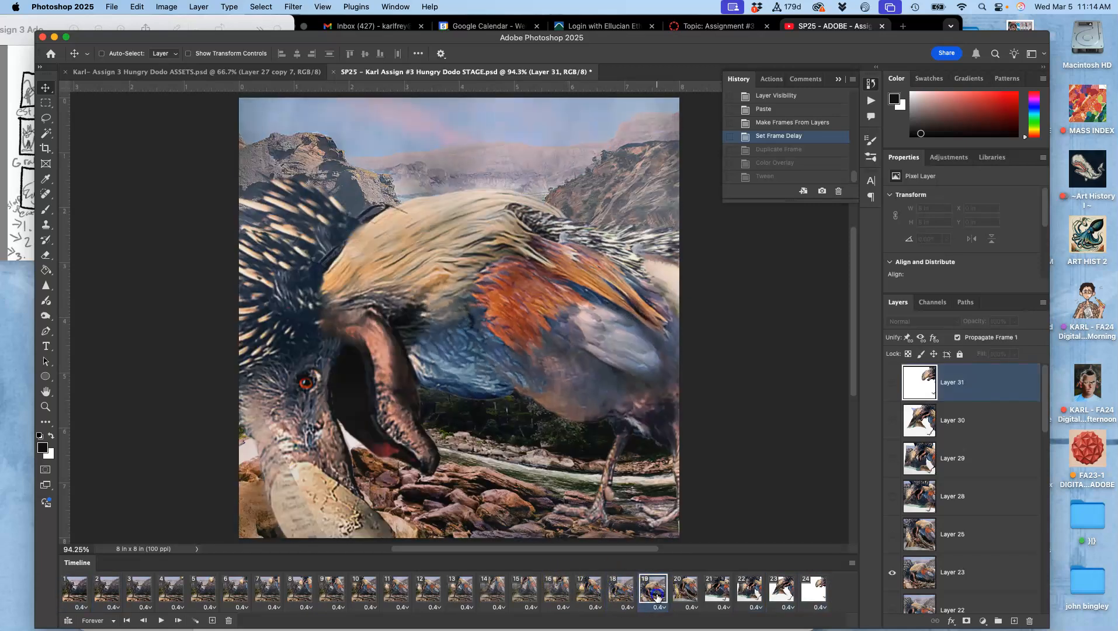
{"action": "left_click", "coordinate": [681, 588]}
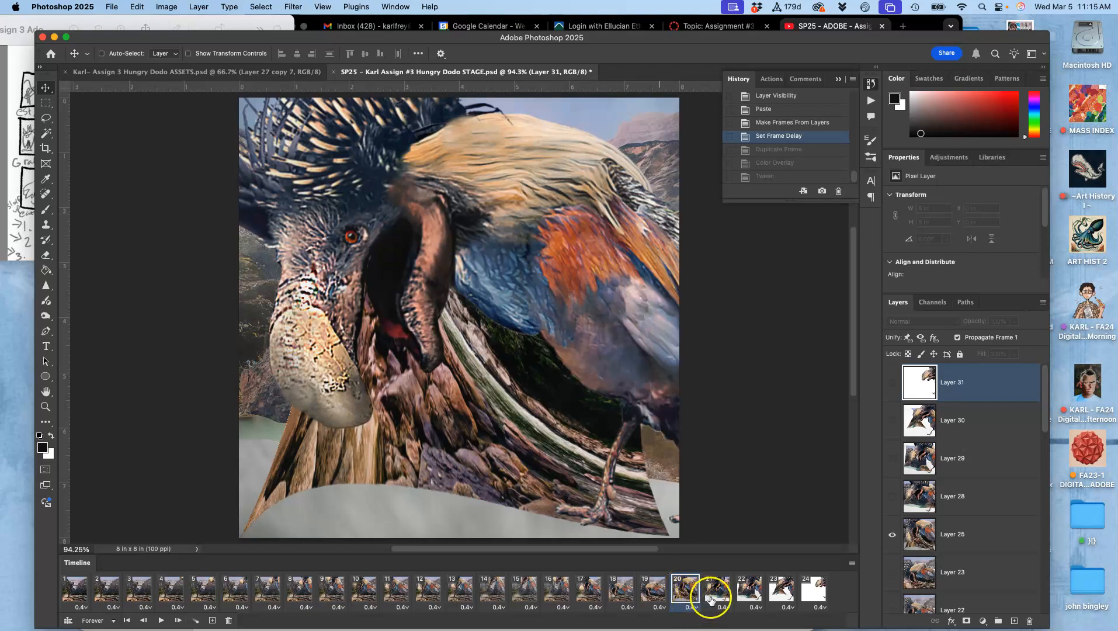
{"action": "left_click", "coordinate": [692, 608]}
{"action": "left_click", "coordinate": [688, 591]}
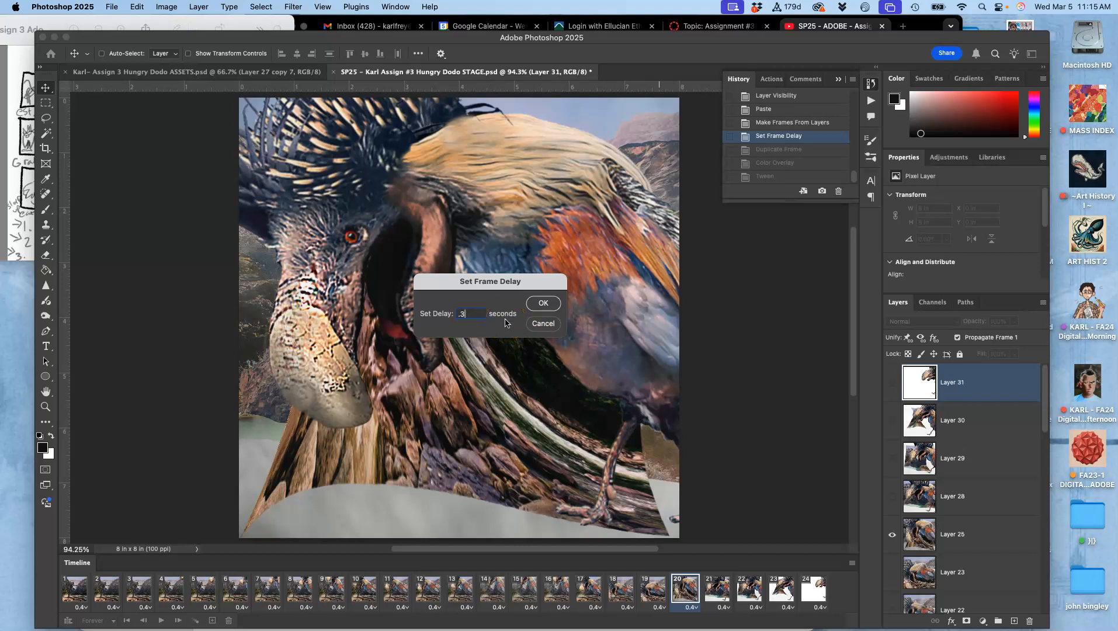
{"action": "type", "text": ".35"}
{"action": "left_click", "coordinate": [542, 304]}
- Set the delay of animation frame 21 to 0.35 seconds
{"action": "left_click", "coordinate": [723, 594]}
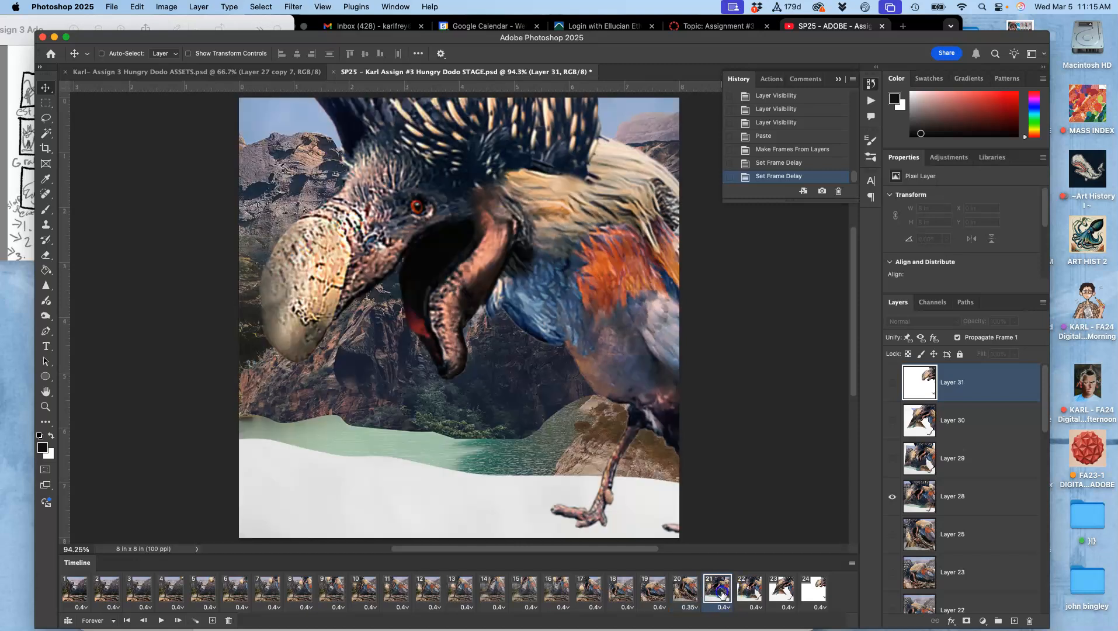
{"action": "left_click", "coordinate": [725, 609]}
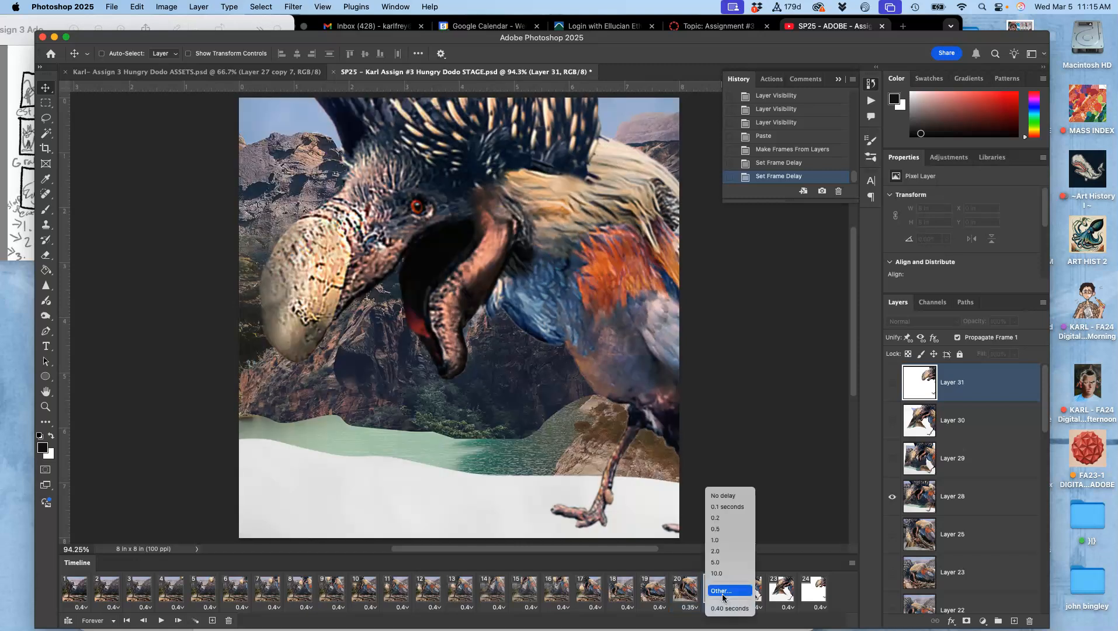
{"action": "left_click", "coordinate": [723, 591]}
{"action": "type", "text": ".35"}
{"action": "left_click", "coordinate": [543, 302]}
- Set the delay of animation frame 22 to 0.3 seconds
{"action": "left_click", "coordinate": [759, 613]}
{"action": "left_click", "coordinate": [705, 535]}
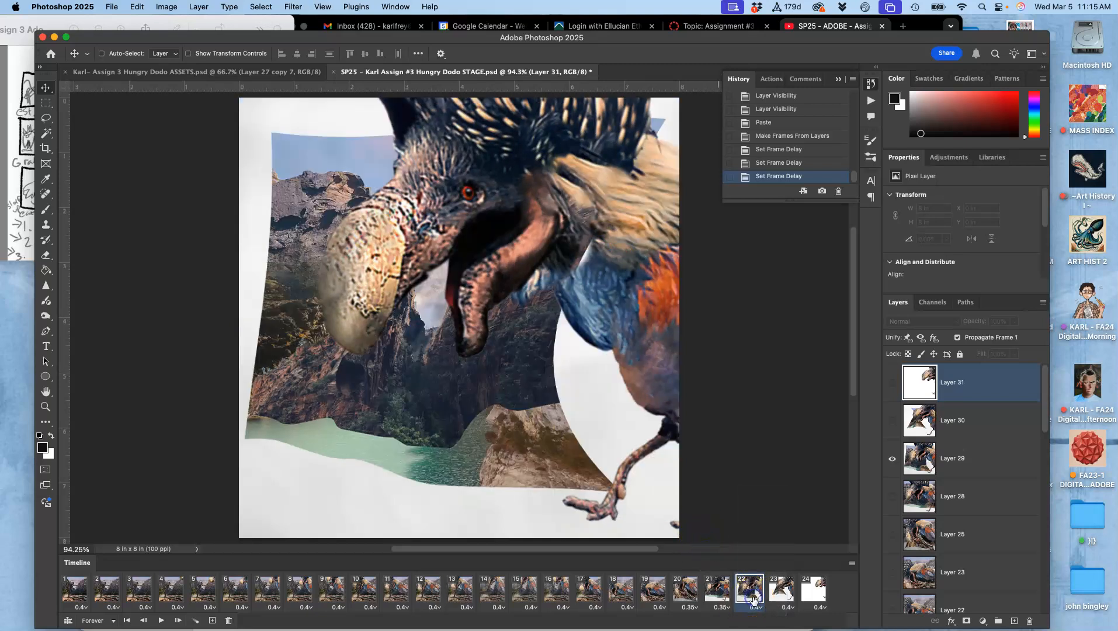
{"action": "left_click", "coordinate": [757, 608]}
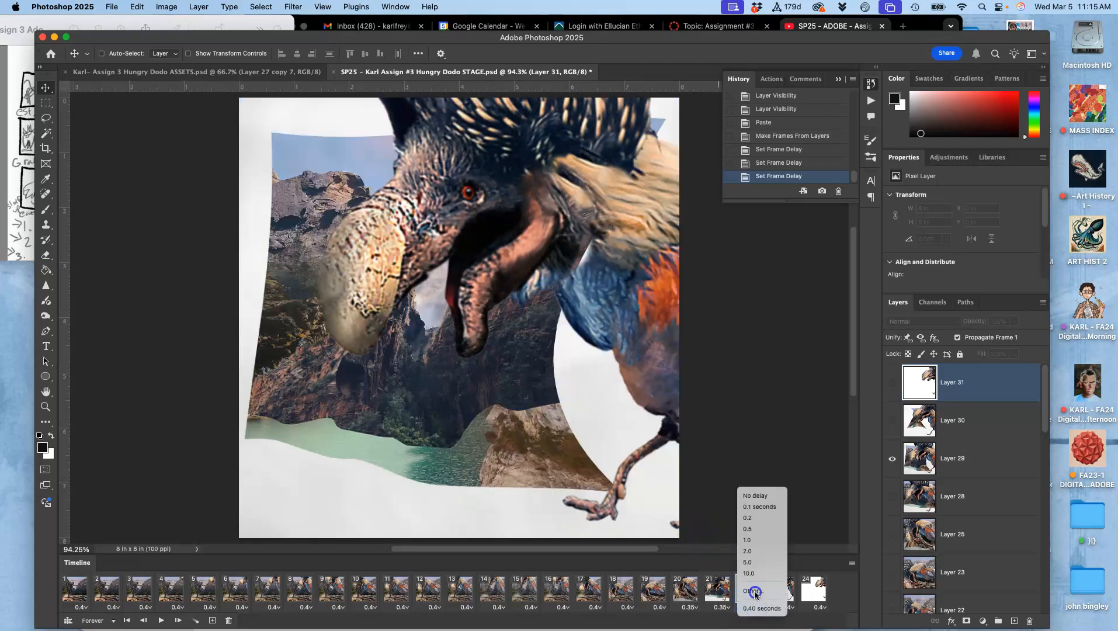
{"action": "left_click", "coordinate": [753, 592]}
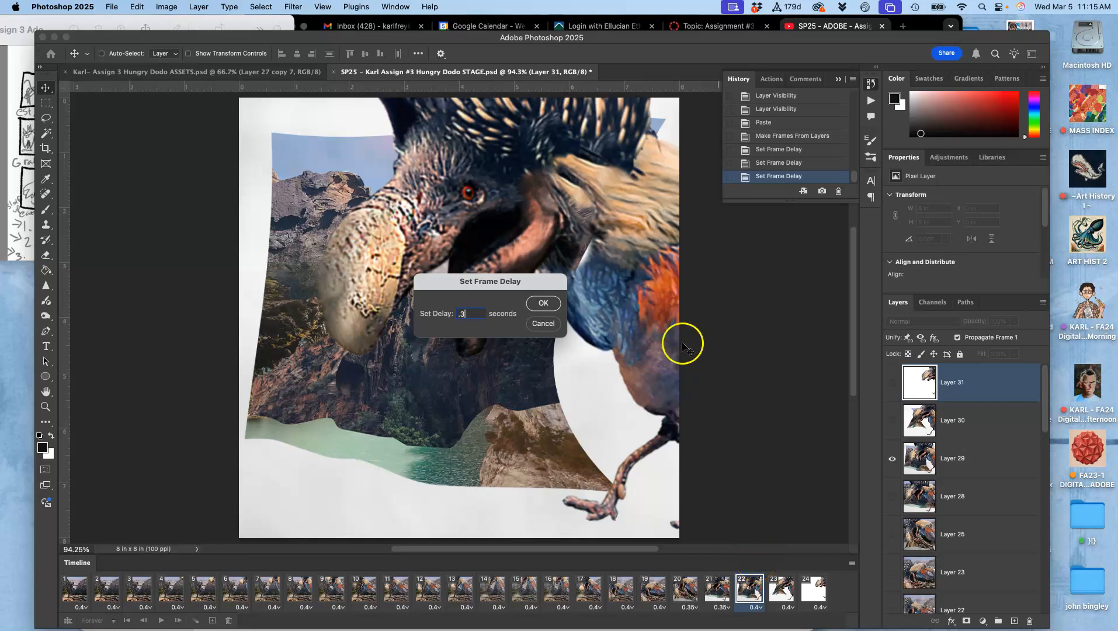
{"action": "left_click", "coordinate": [543, 303]}
- Set the delay of animation frame 23 to 0.2 seconds
{"action": "left_click", "coordinate": [786, 593]}
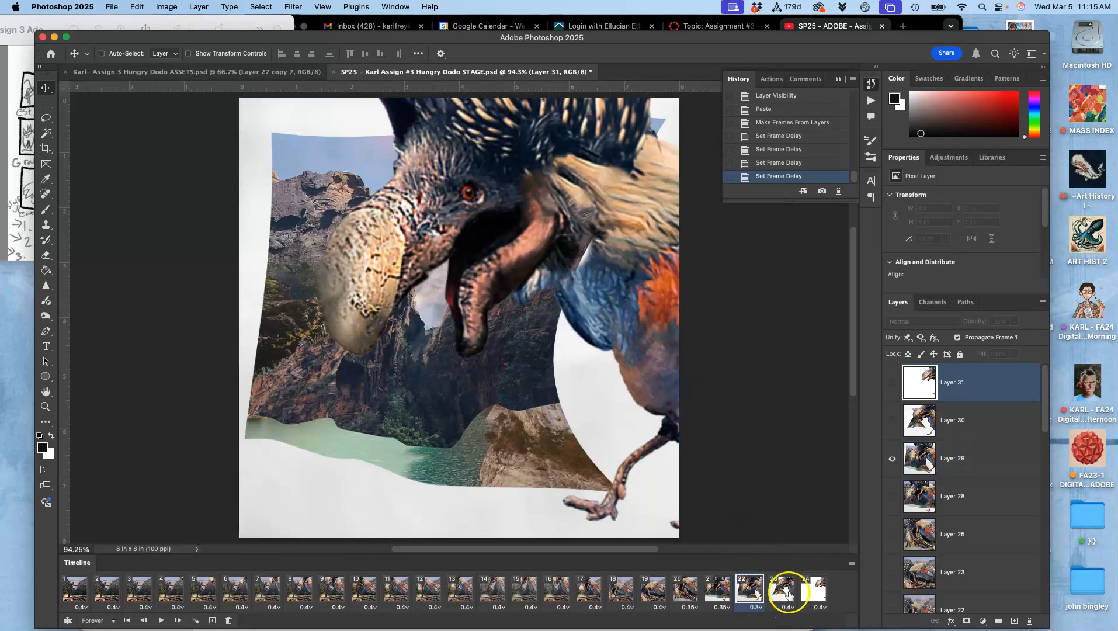
{"action": "left_click", "coordinate": [789, 608]}
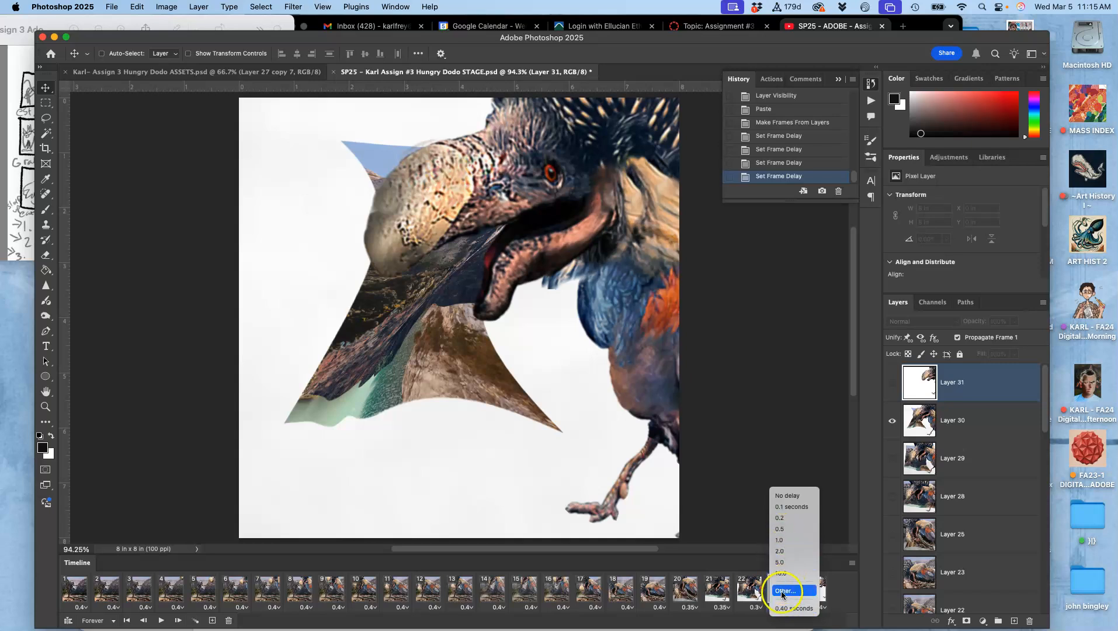
{"action": "left_click", "coordinate": [783, 518]}
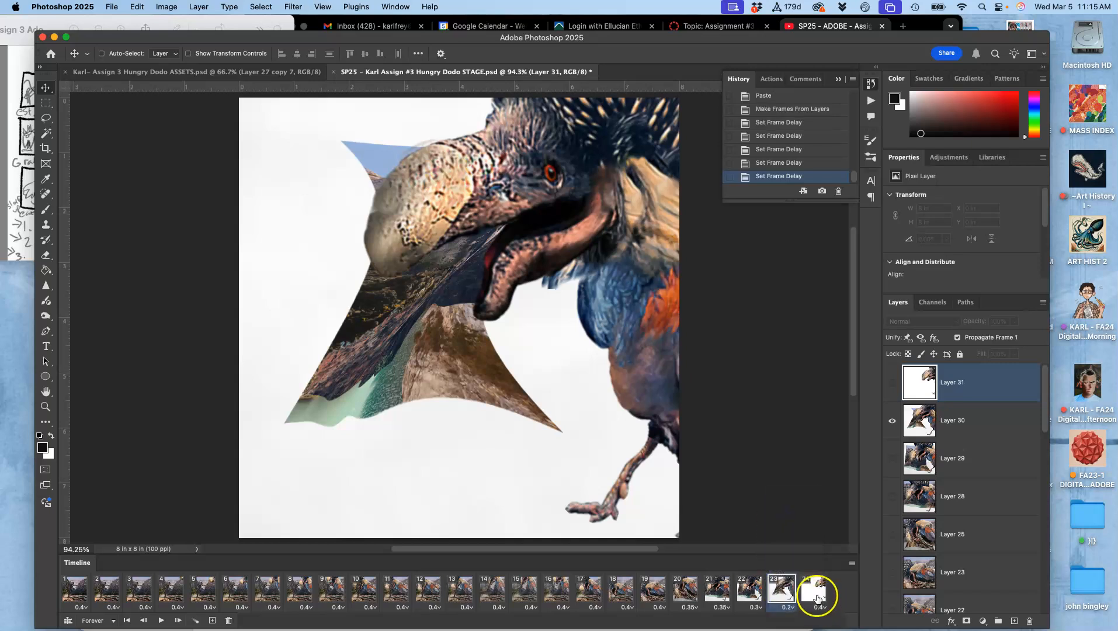
- Set the delay of the last frame, frame 24, to 0.3 seconds
{"action": "left_click", "coordinate": [818, 596]}
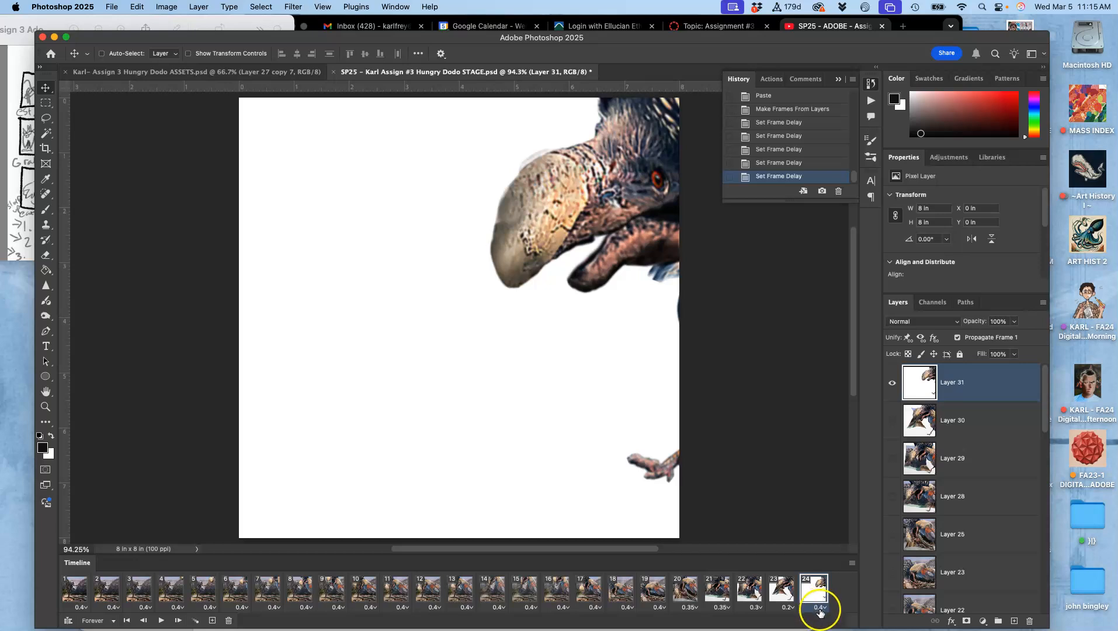
{"action": "left_click", "coordinate": [820, 609]}
{"action": "left_click", "coordinate": [820, 591]}
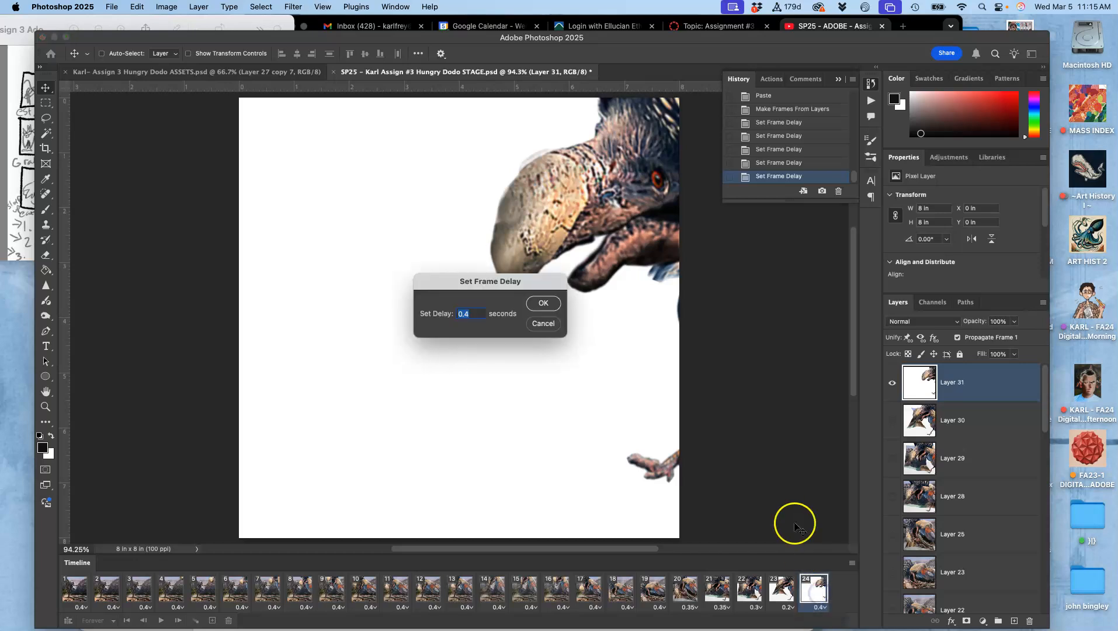
{"action": "left_click", "coordinate": [555, 303]}
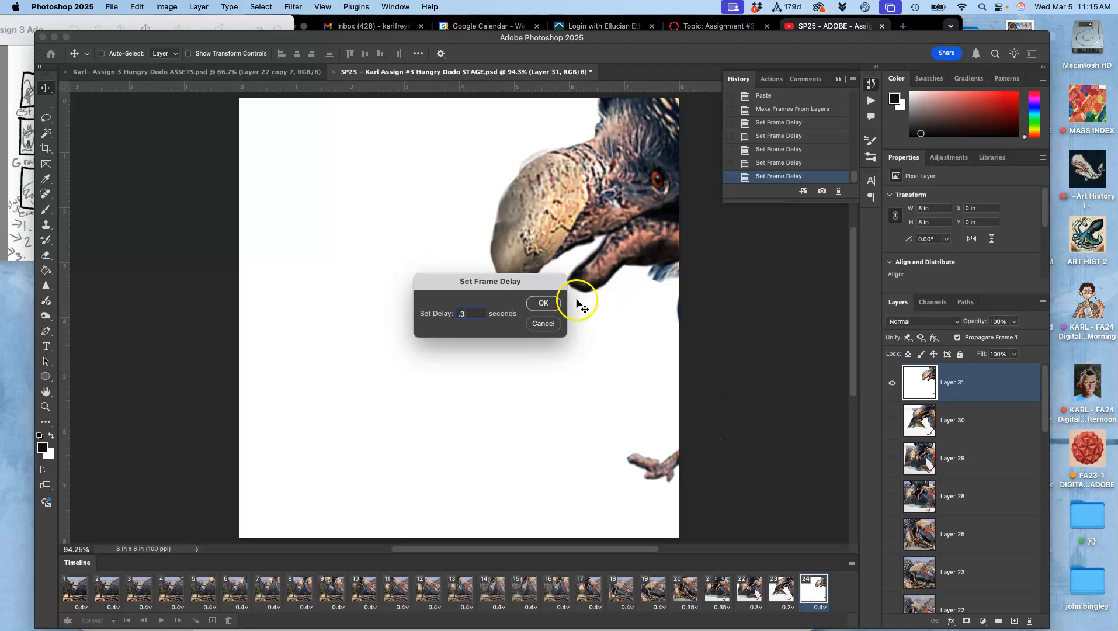
- Play the frame animation to check the new timing, and stop it
{"action": "left_click", "coordinate": [529, 590]}
{"action": "left_click", "coordinate": [159, 621]}
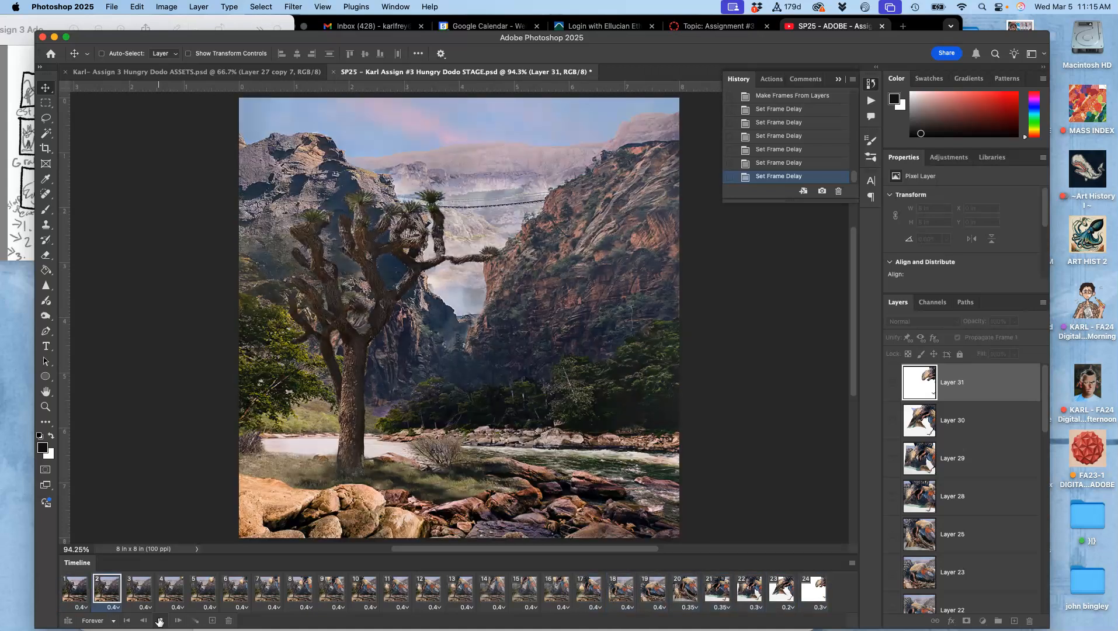
{"action": "left_click", "coordinate": [159, 620]}
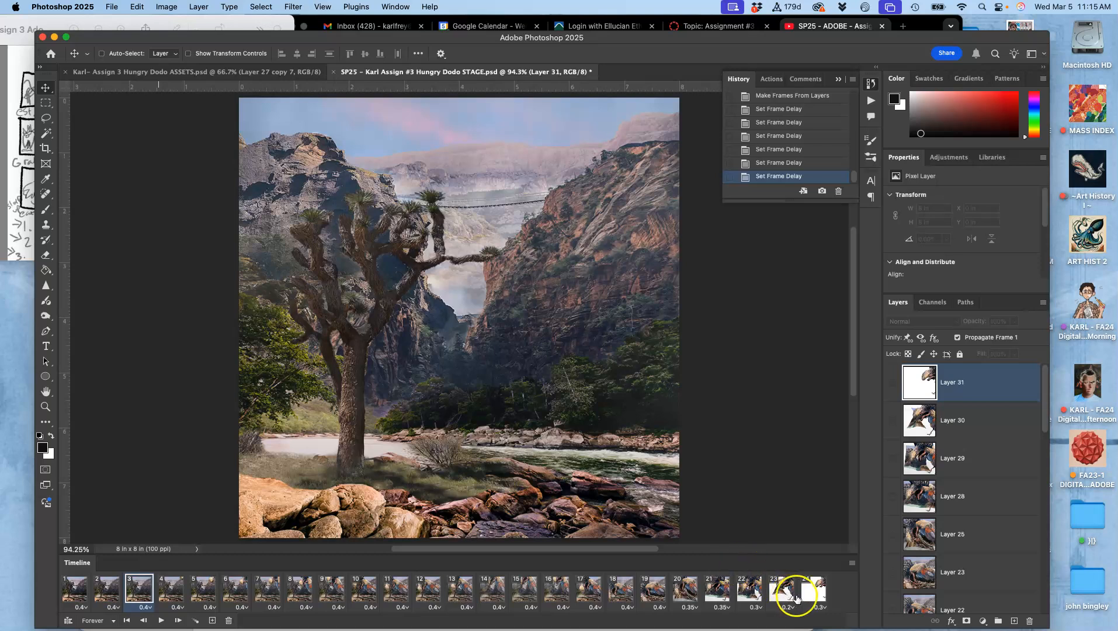
- Make frame 24 current, and in the Hungry Dodo ASSETS document hide Layer 27 copy 7, Layer 29 and the other dodo artwork, leaving plain white
{"action": "left_click", "coordinate": [826, 591]}
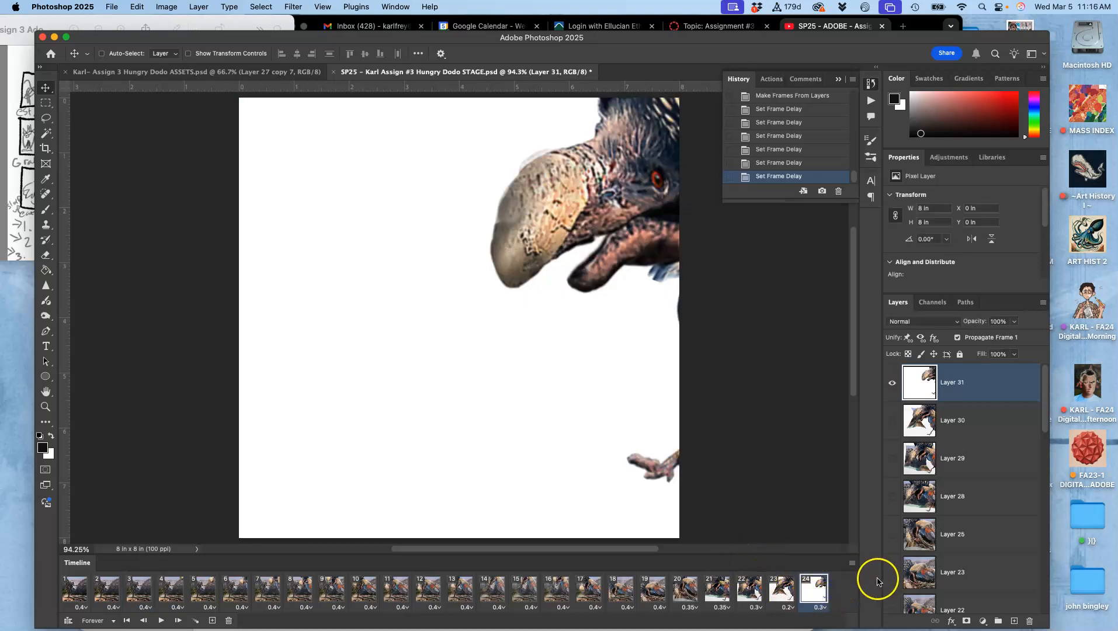
{"action": "left_click", "coordinate": [270, 72]}
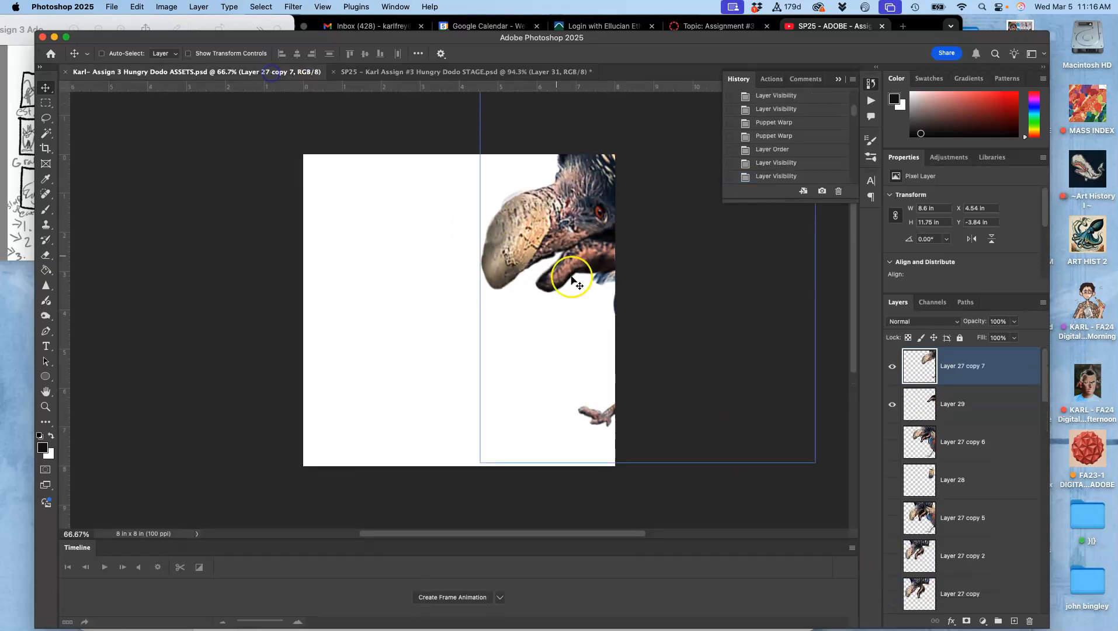
{"action": "left_click", "coordinate": [892, 367]}
{"action": "left_click", "coordinate": [892, 404]}
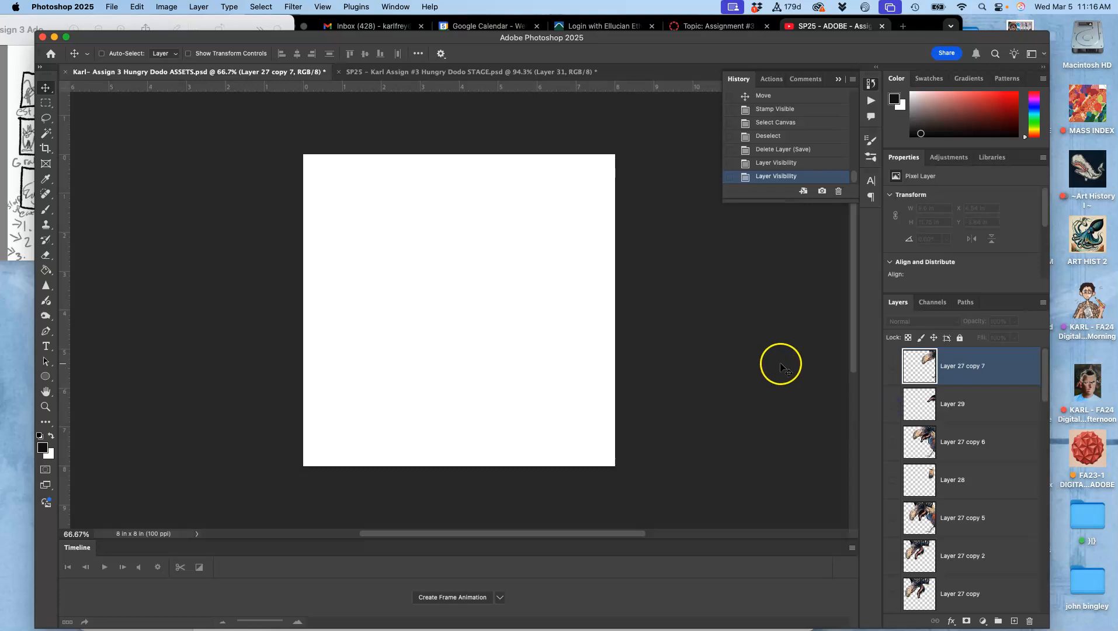
{"action": "scroll", "coordinate": [969, 489], "scroll_direction": "down", "scroll_amount": 15}
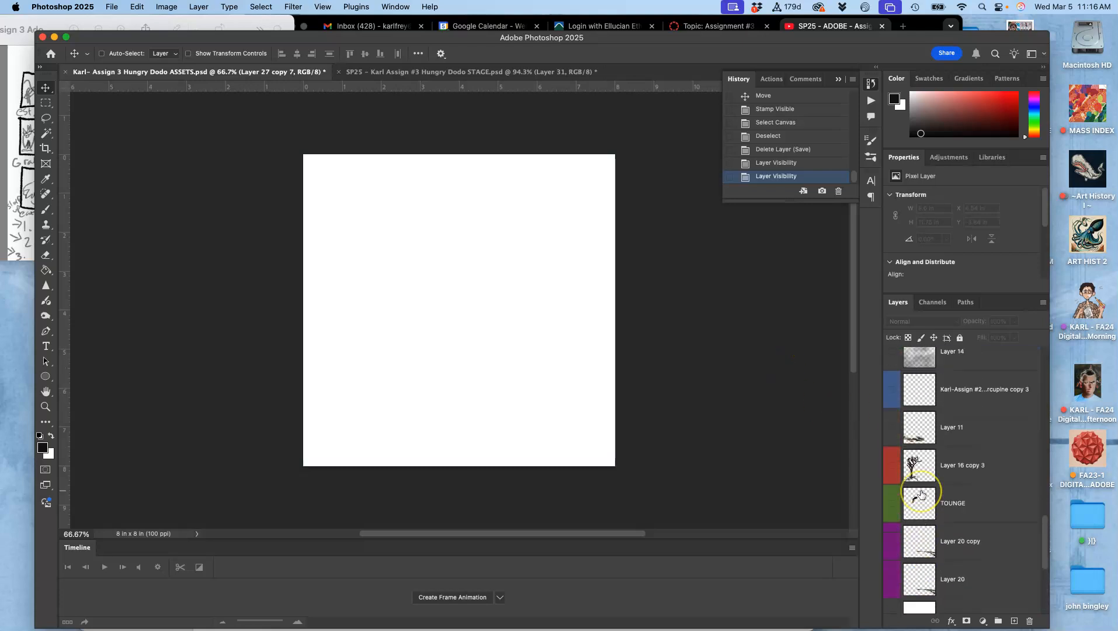
{"action": "scroll", "coordinate": [920, 495], "scroll_direction": "up", "scroll_amount": 4}
{"action": "left_click", "coordinate": [892, 418]}
{"action": "scroll", "coordinate": [928, 473], "scroll_direction": "down", "scroll_amount": 5}
{"action": "scroll", "coordinate": [934, 479], "scroll_direction": "up", "scroll_amount": 15}
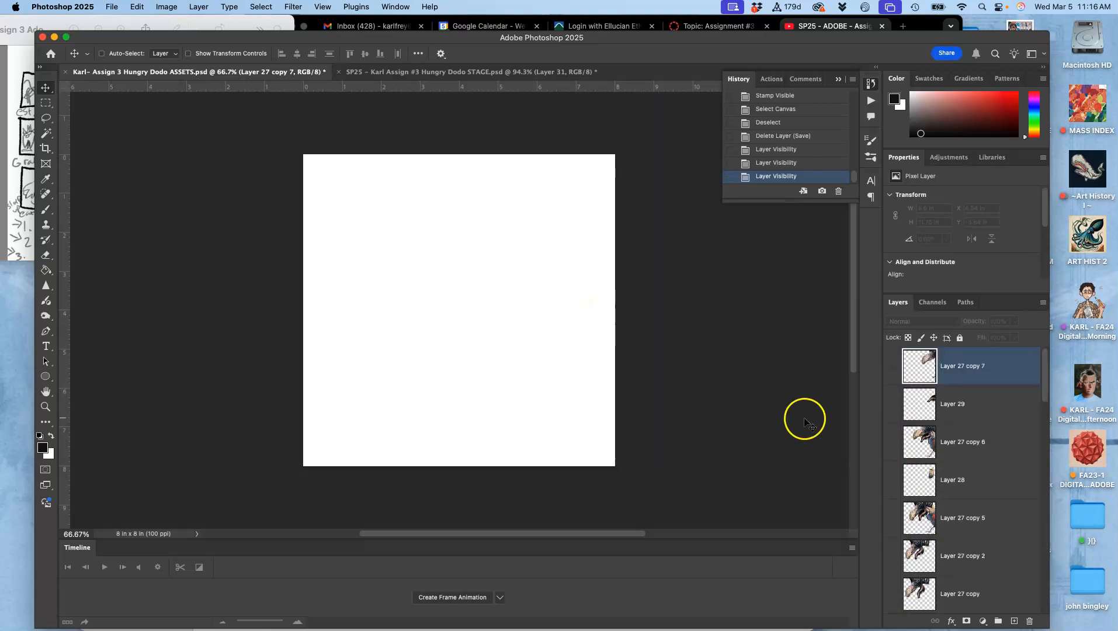
- Copy the whole canvas of white Layer 26 and paste it into the Hungry Dodo STAGE document as a new top layer
{"action": "scroll", "coordinate": [980, 472], "scroll_direction": "down", "scroll_amount": 5}
{"action": "left_click", "coordinate": [961, 592]}
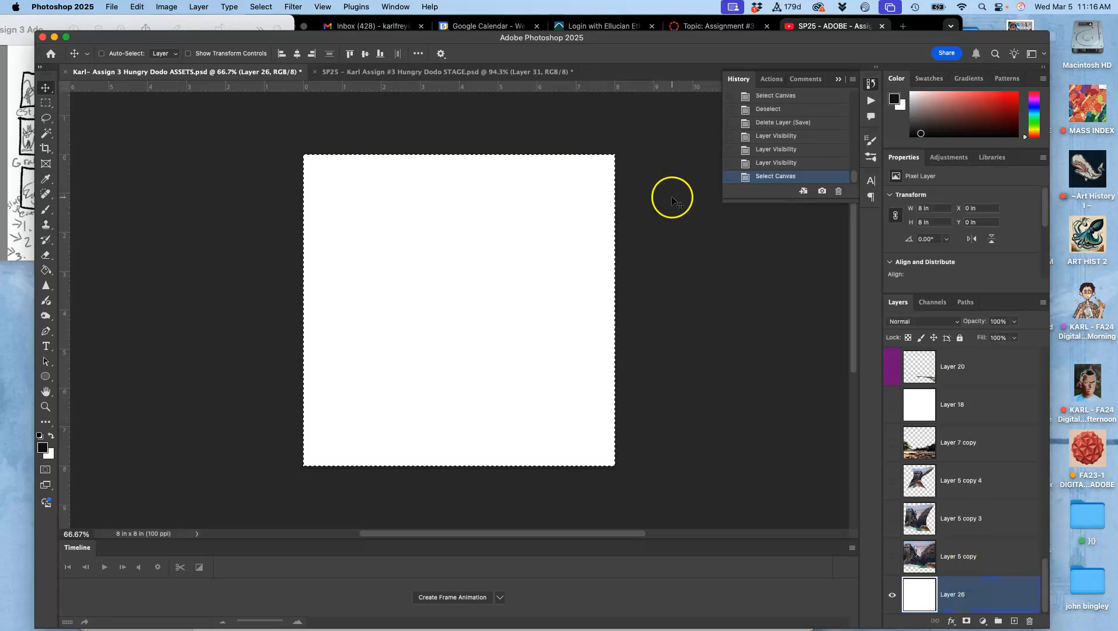
{"action": "left_click", "coordinate": [523, 72]}
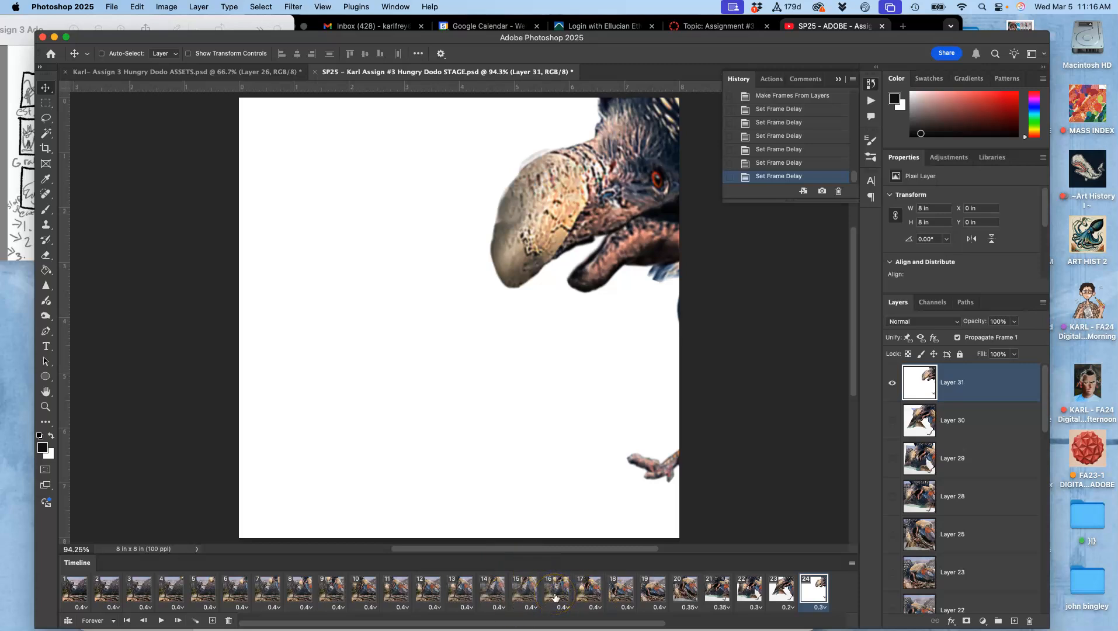
{"action": "key", "text": "super+v"}
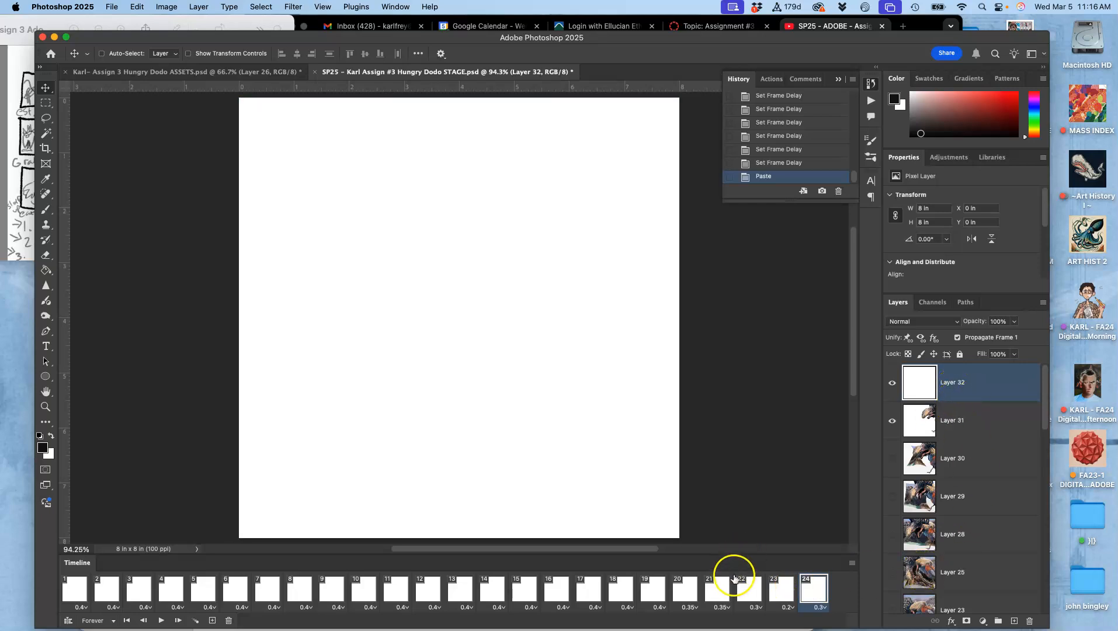
- Hide the pasted white Layer 32 in frames 1 through 23
{"action": "left_click", "coordinate": [777, 594]}
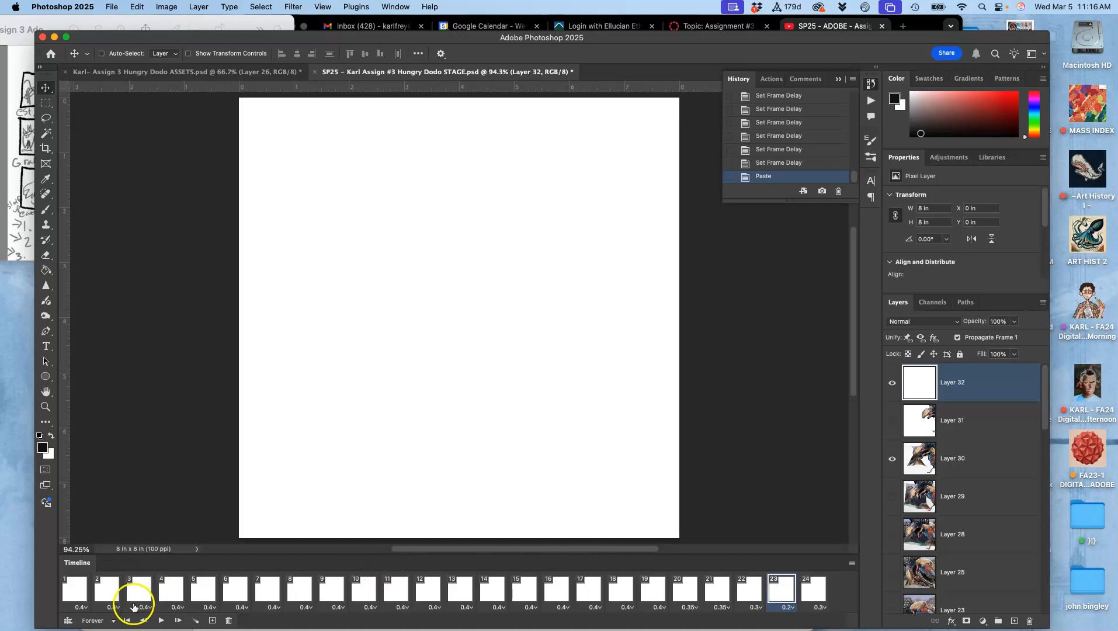
{"action": "left_click", "coordinate": [73, 590], "text": "shift"}
{"action": "left_click", "coordinate": [892, 383]}
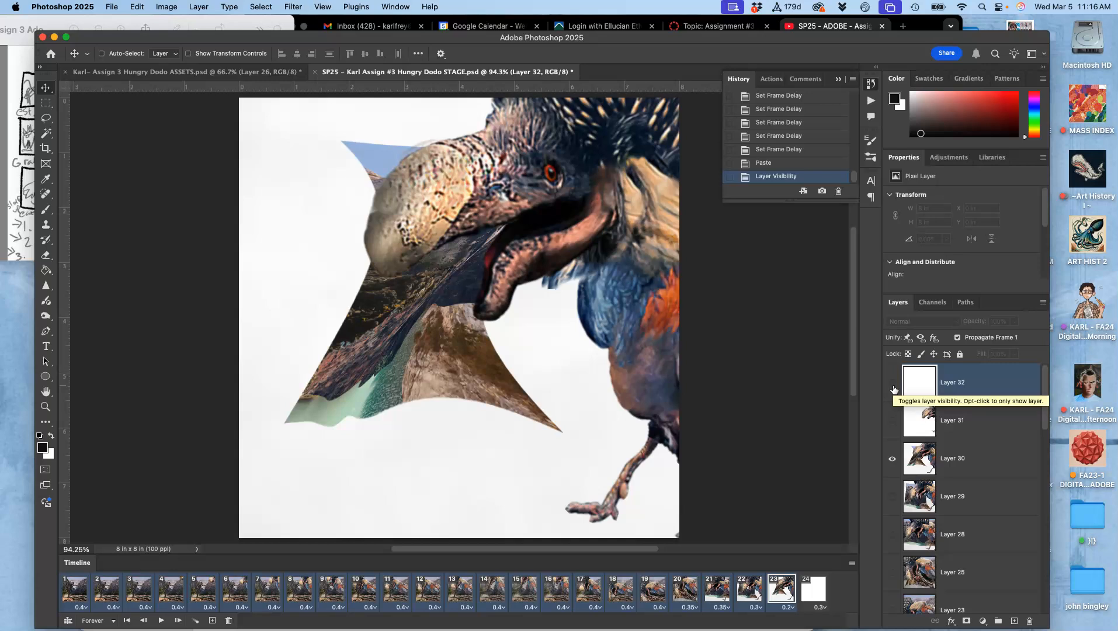
- Compare frames 23 and 24, and duplicate frame 24 to add a 25th frame
{"action": "left_click", "coordinate": [816, 593]}
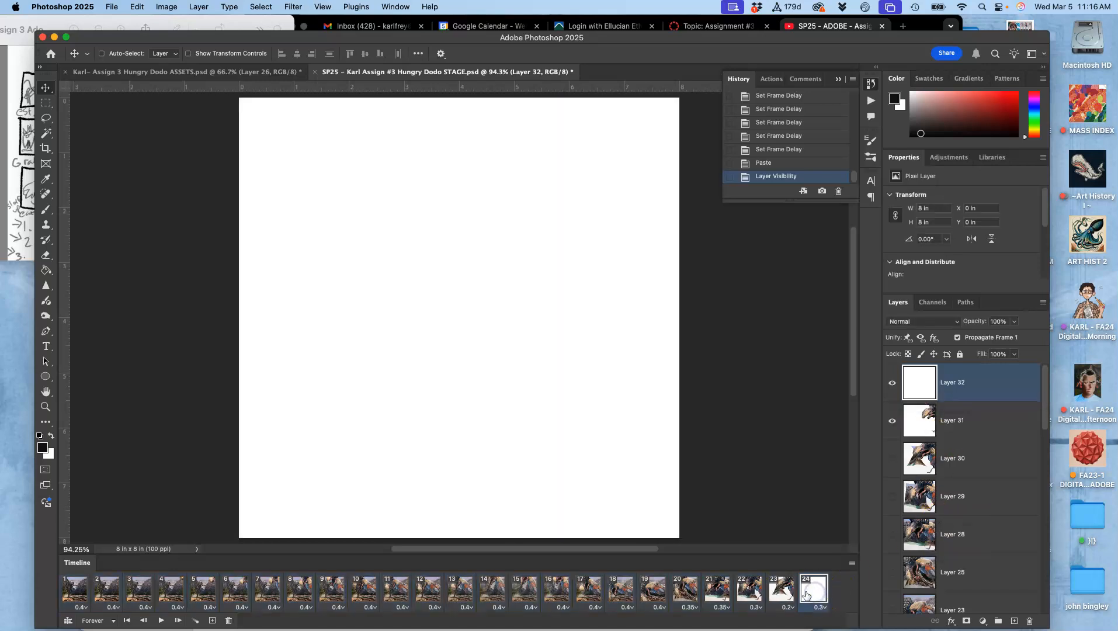
{"action": "left_click", "coordinate": [779, 592]}
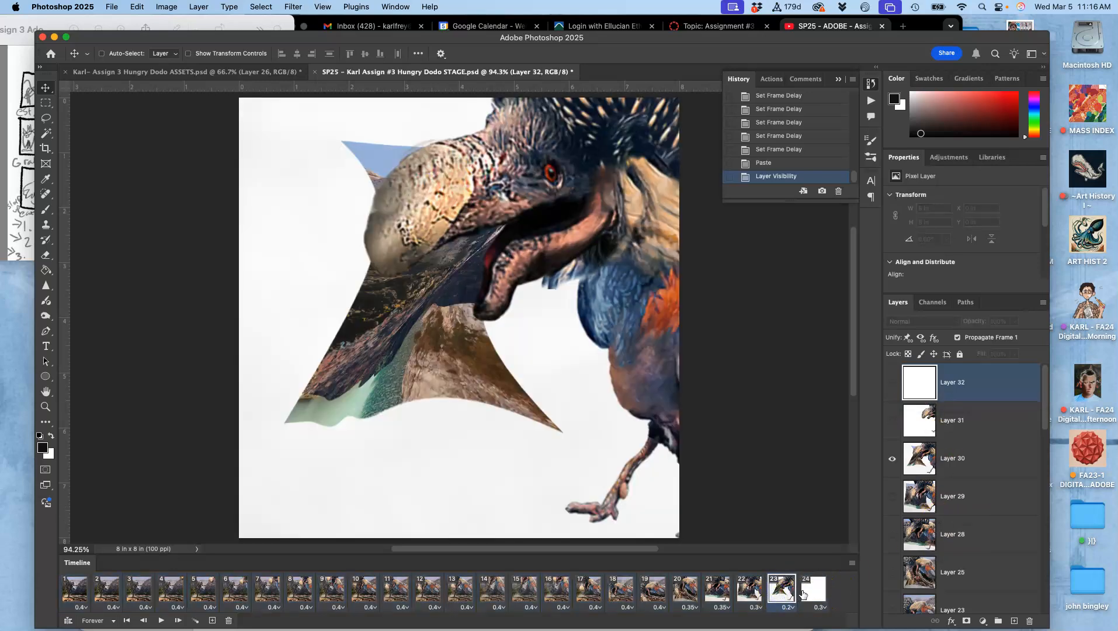
{"action": "left_click", "coordinate": [807, 590]}
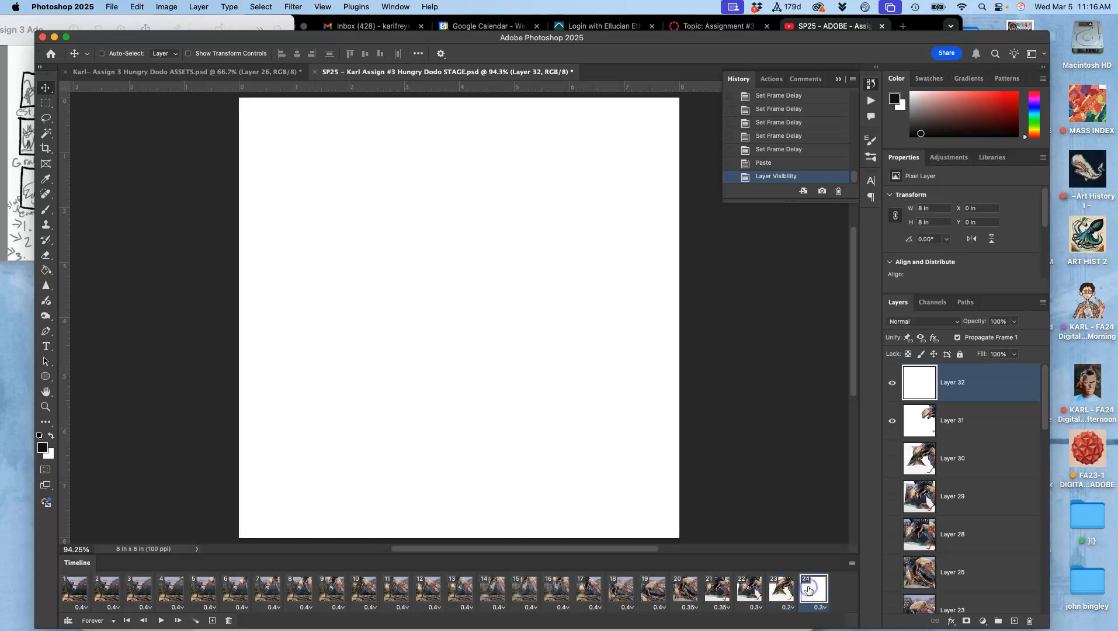
{"action": "left_click", "coordinate": [948, 419], "text": "shift"}
{"action": "left_click", "coordinate": [214, 621]}
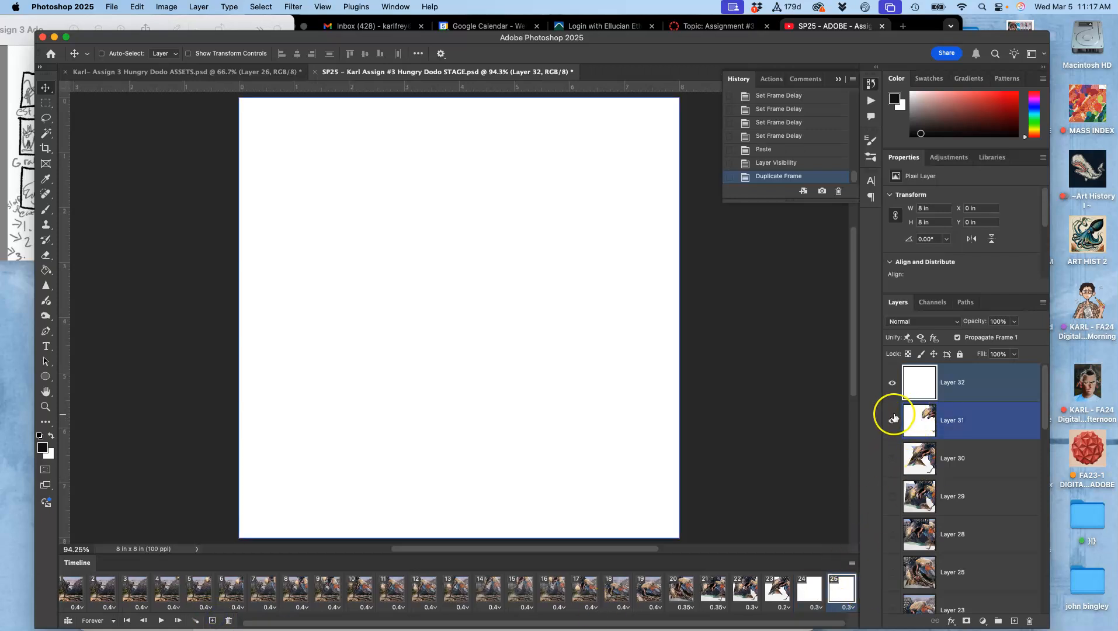
- Hide Layer 31 in the new frame 25 and hide the white Layer 32 in frame 24
{"action": "left_click", "coordinate": [810, 588]}
{"action": "left_click", "coordinate": [891, 421]}
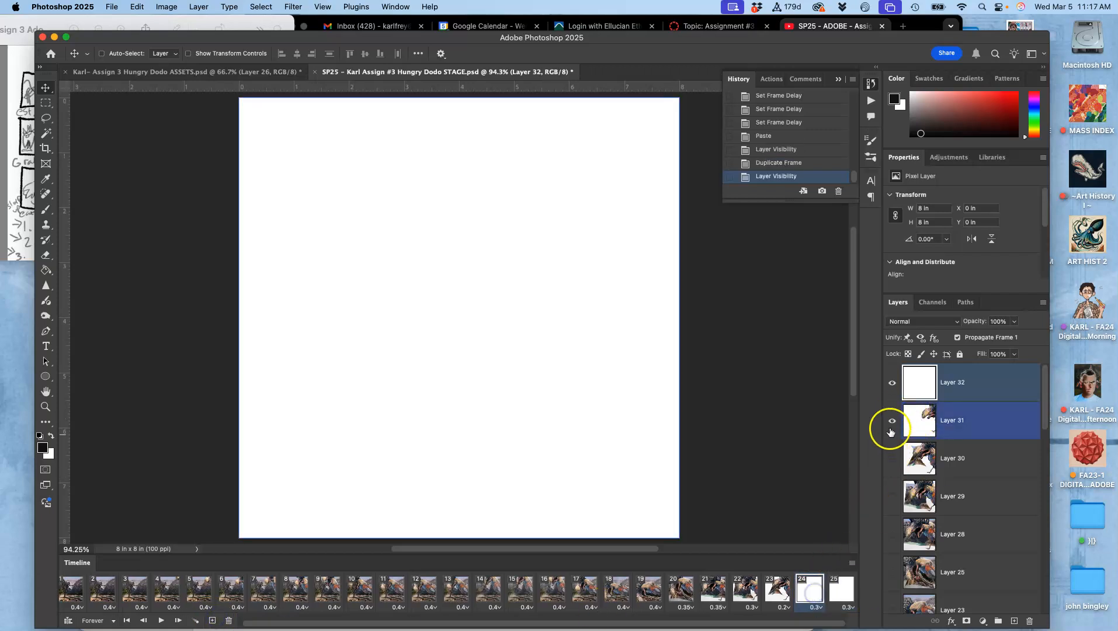
{"action": "left_click", "coordinate": [892, 383]}
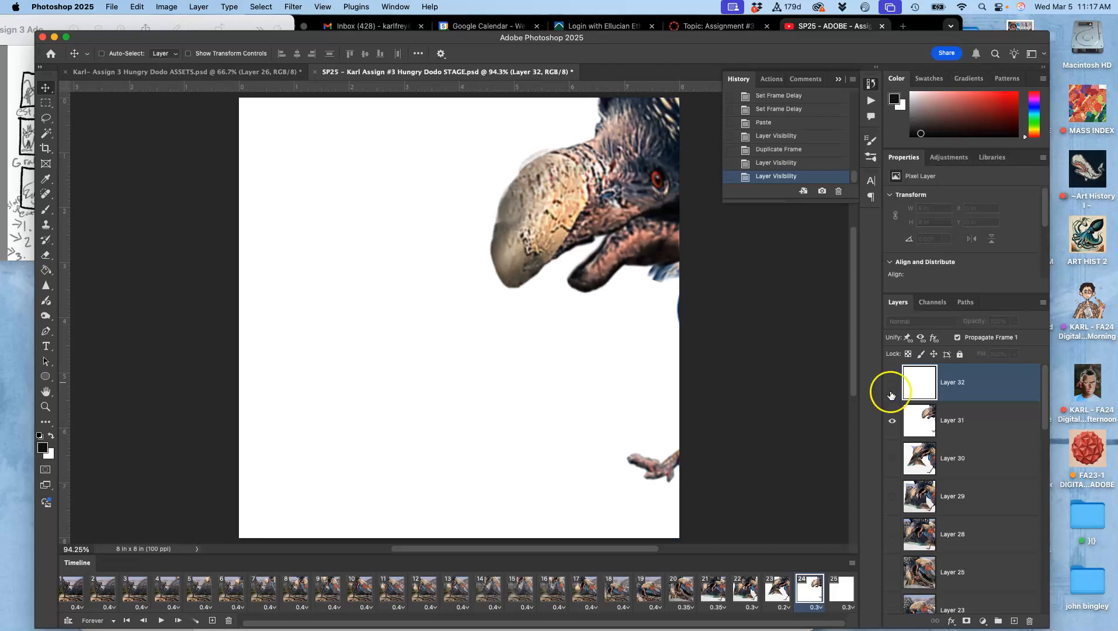
- Step back through frames 23 to 20 to check which layer each one shows
{"action": "left_click", "coordinate": [778, 587]}
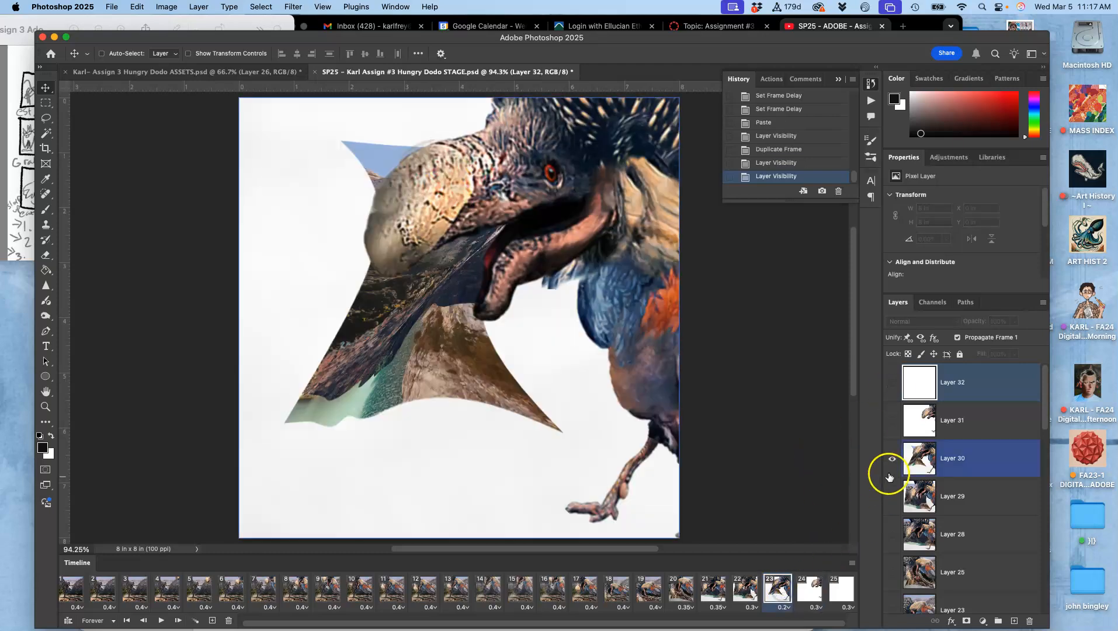
{"action": "left_click", "coordinate": [745, 583]}
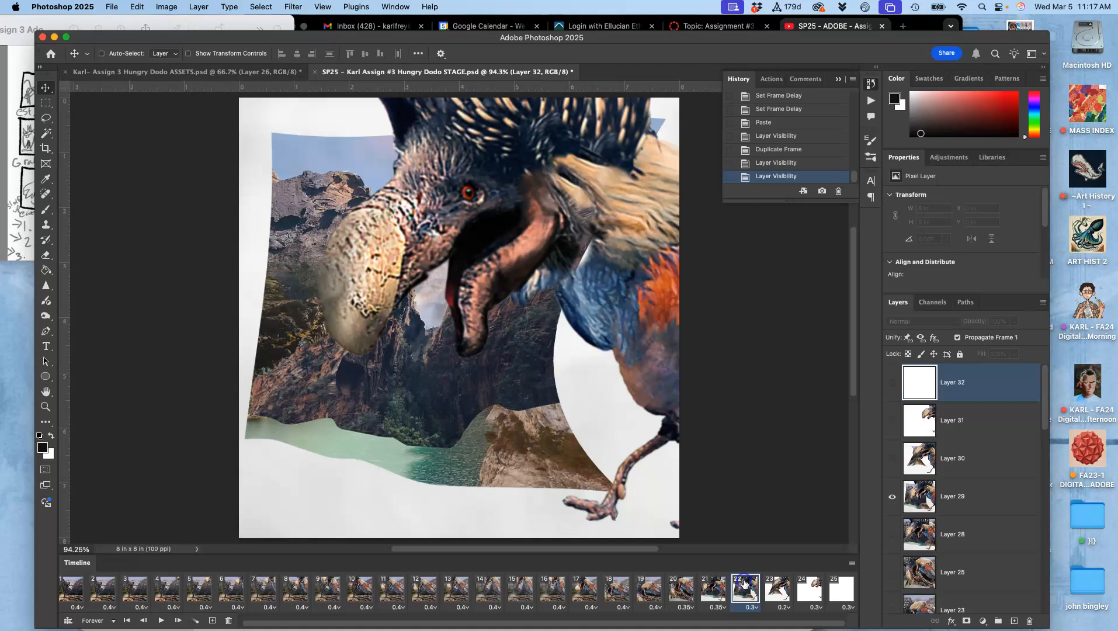
{"action": "left_click", "coordinate": [718, 595]}
{"action": "left_click", "coordinate": [682, 593]}
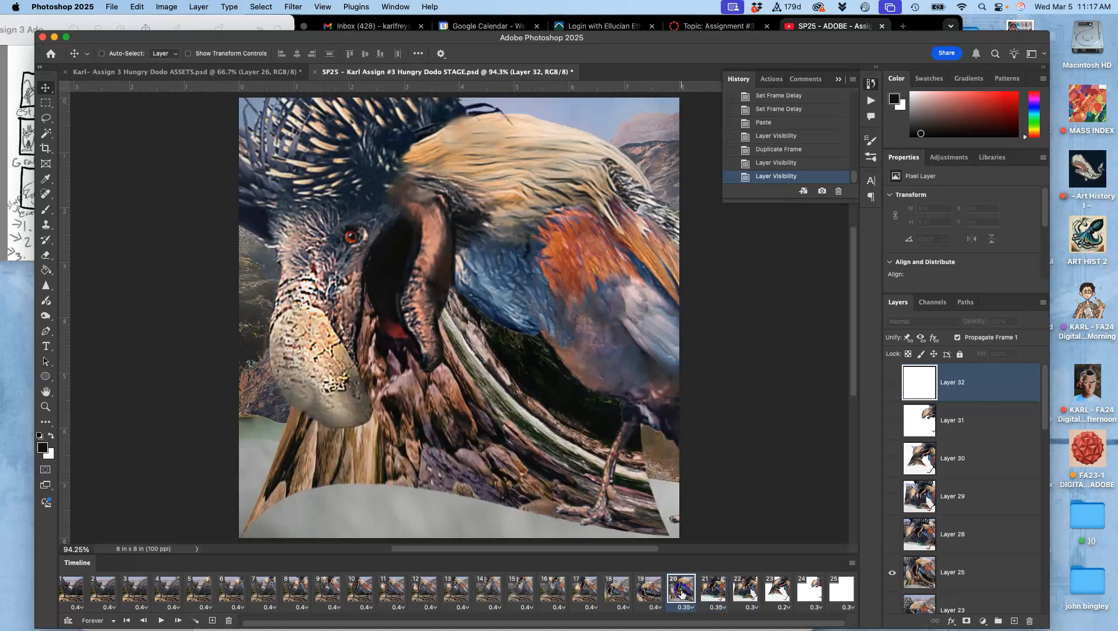
- Compare frames 19 to 21, toggling Layer 30's visibility on and off in frame 21 to check its effect
{"action": "left_click", "coordinate": [707, 596]}
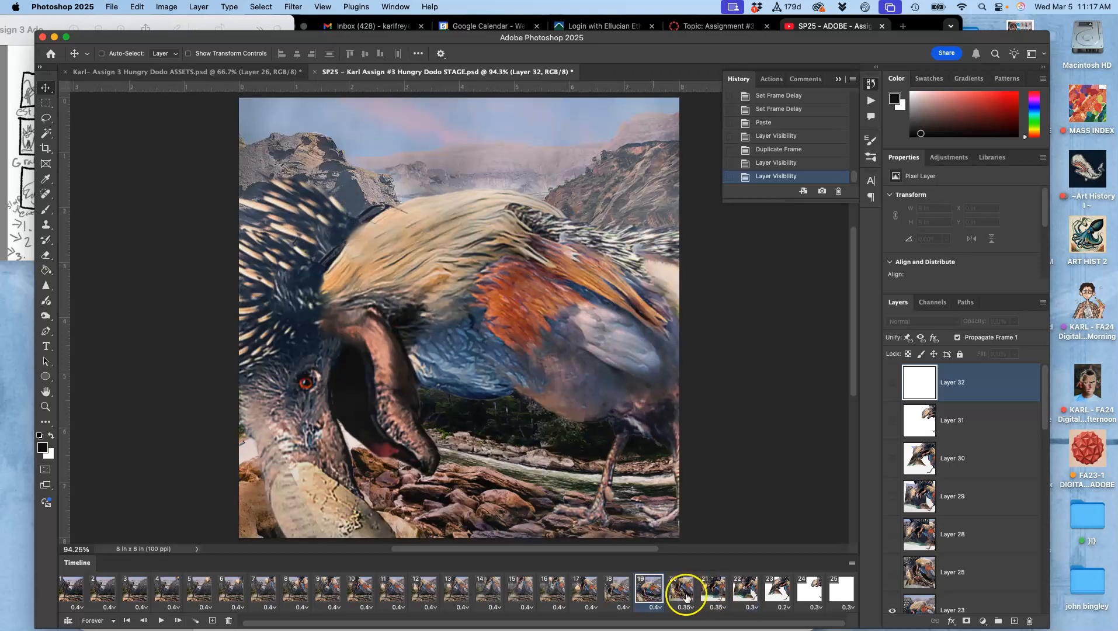
{"action": "left_click", "coordinate": [681, 595]}
{"action": "left_click", "coordinate": [708, 596]}
{"action": "left_click", "coordinate": [892, 459]}
{"action": "left_click", "coordinate": [893, 459]}
{"action": "left_click", "coordinate": [892, 460]}
{"action": "left_click", "coordinate": [892, 459]}
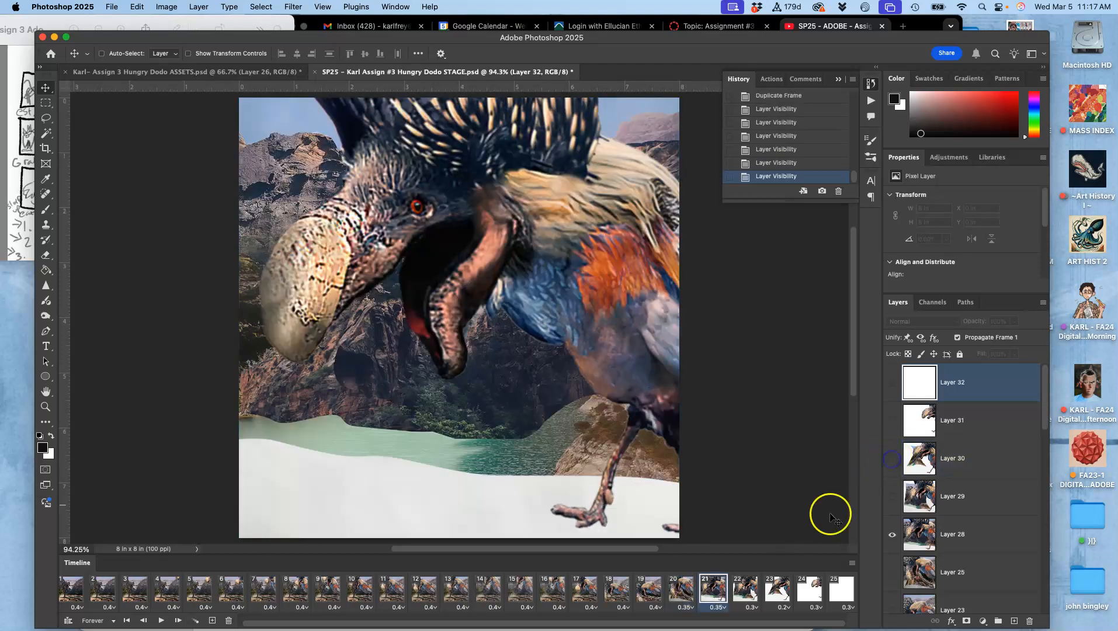
{"action": "left_click", "coordinate": [916, 533]}
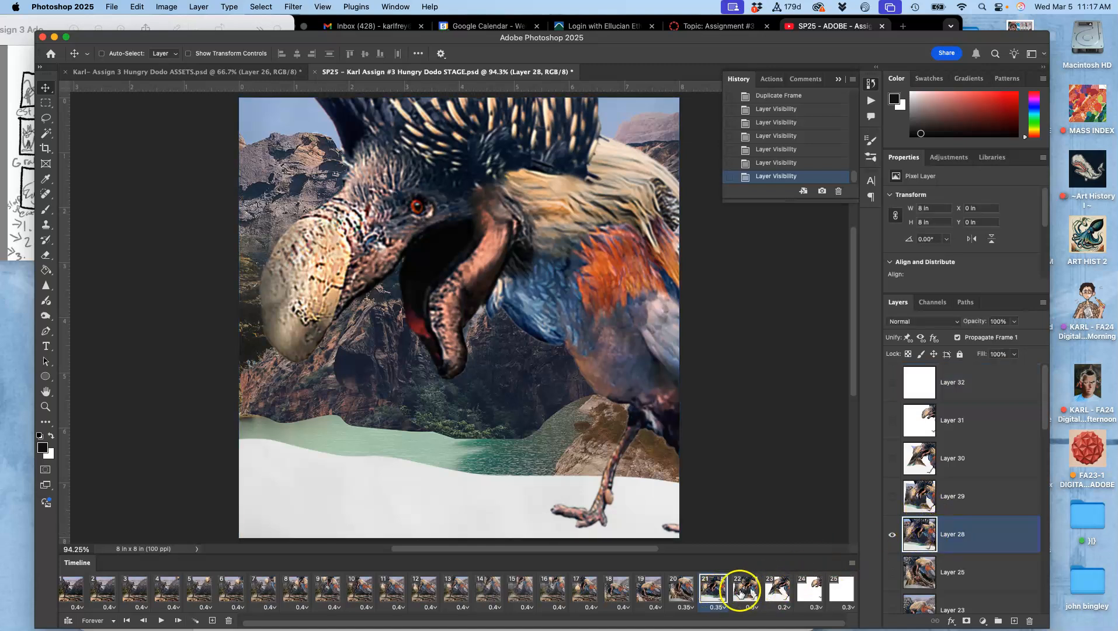
- In frame 20, try an Outer Glow on Layer 25, remove it, and enable an Inner Glow instead
{"action": "left_click", "coordinate": [686, 592]}
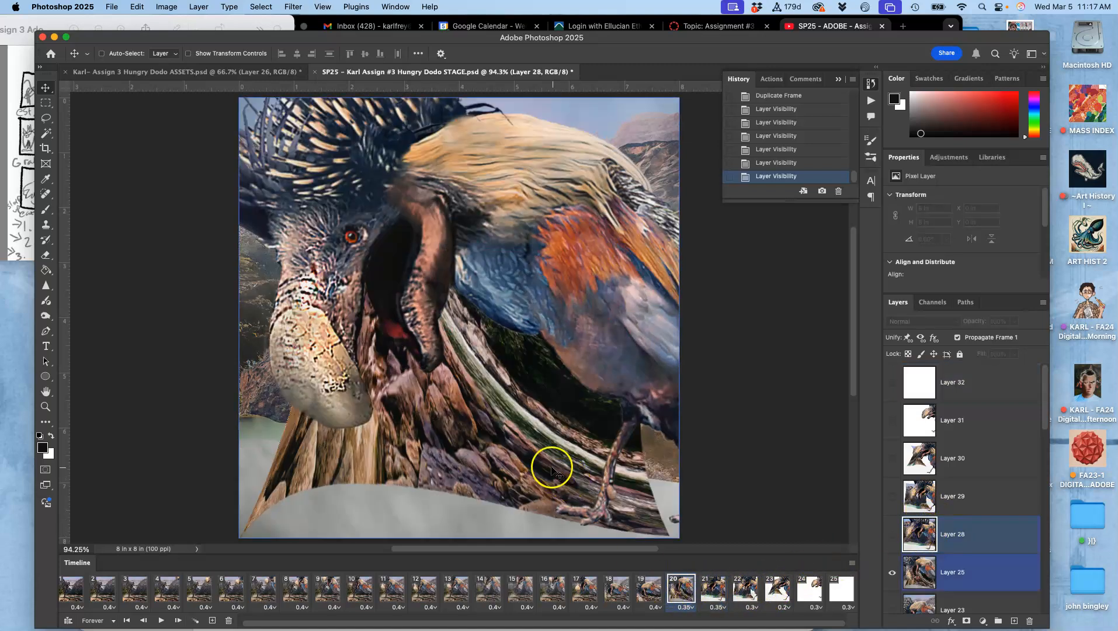
{"action": "left_click", "coordinate": [956, 580]}
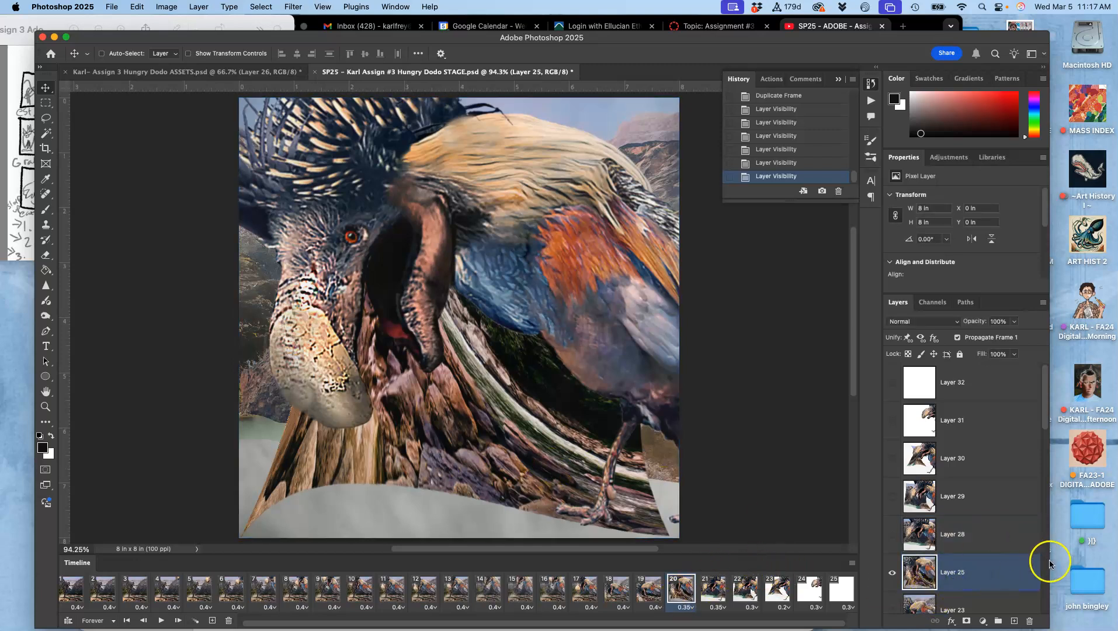
{"action": "scroll", "coordinate": [1003, 577], "scroll_direction": "down", "scroll_amount": 2}
{"action": "double_click", "coordinate": [989, 515]}
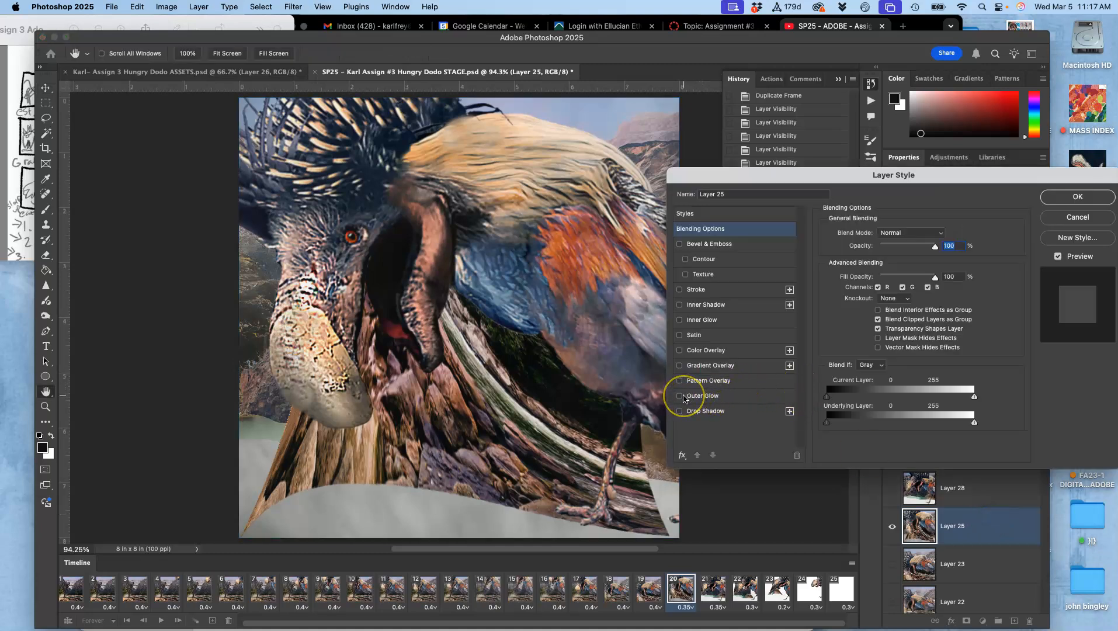
{"action": "left_click", "coordinate": [679, 397]}
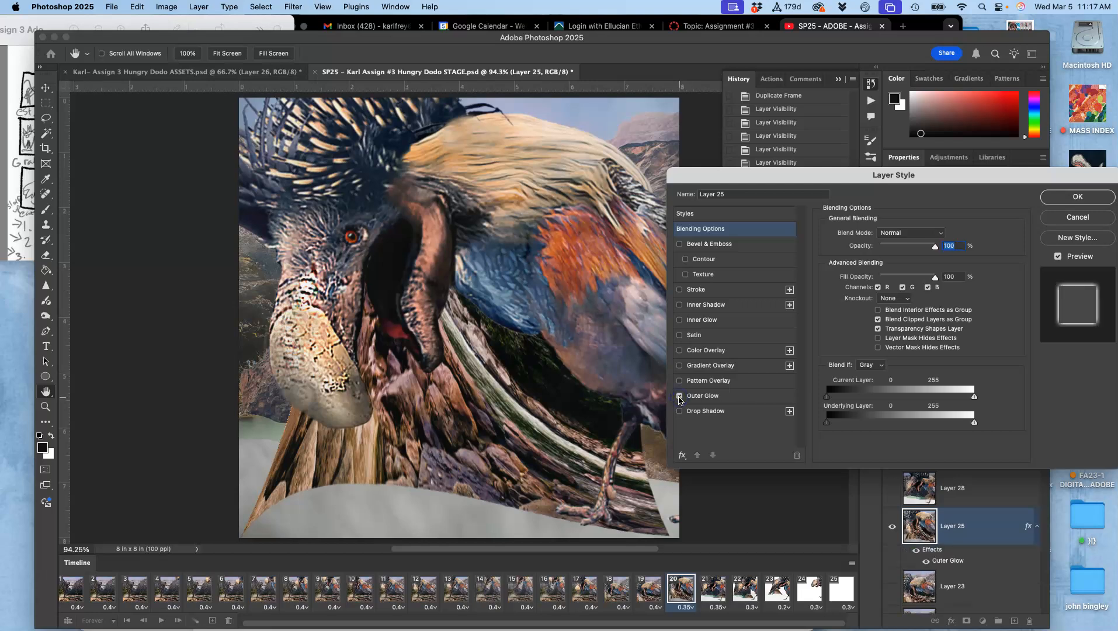
{"action": "left_click", "coordinate": [679, 397]}
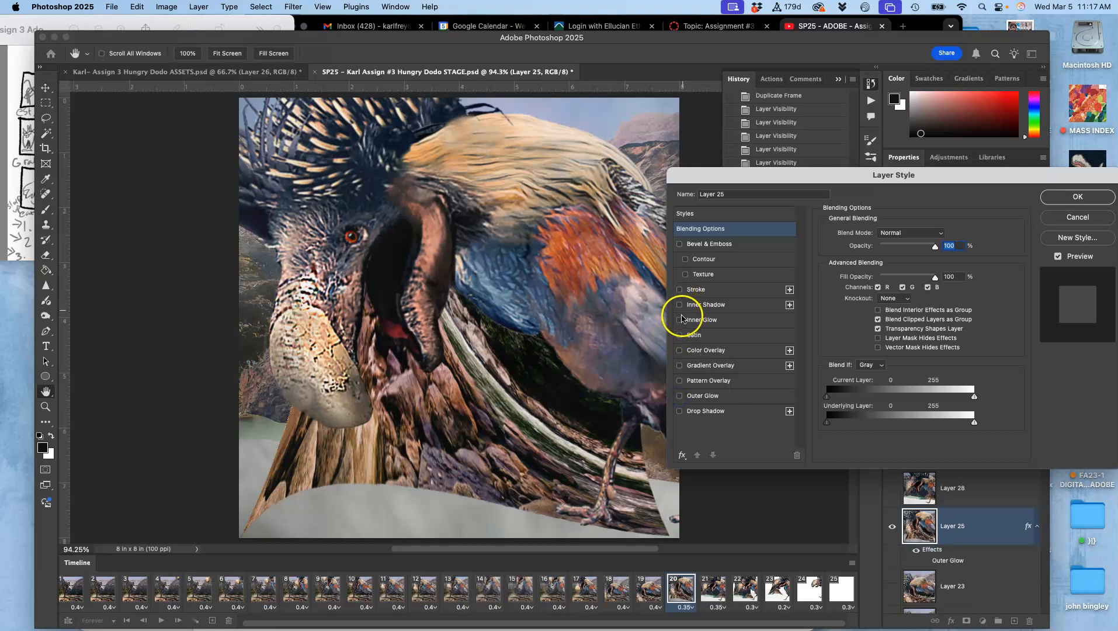
{"action": "left_click", "coordinate": [679, 320]}
{"action": "left_click", "coordinate": [702, 322]}
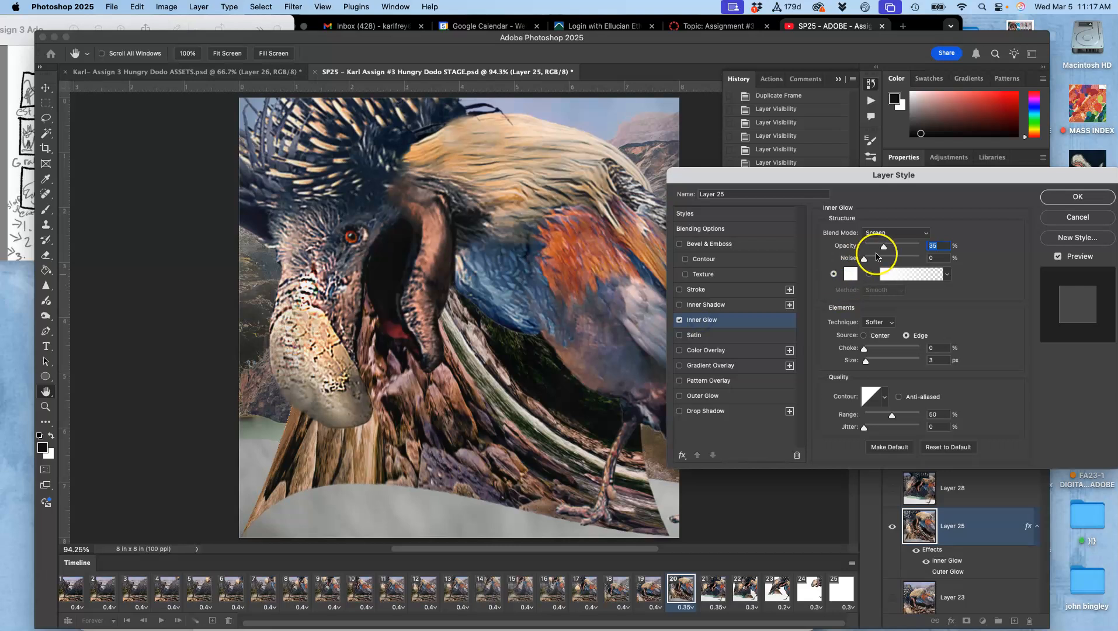
- Set Layer 25's Inner Glow blend mode to Pin Light and its color to a bright golden yellow
{"action": "left_click", "coordinate": [882, 234]}
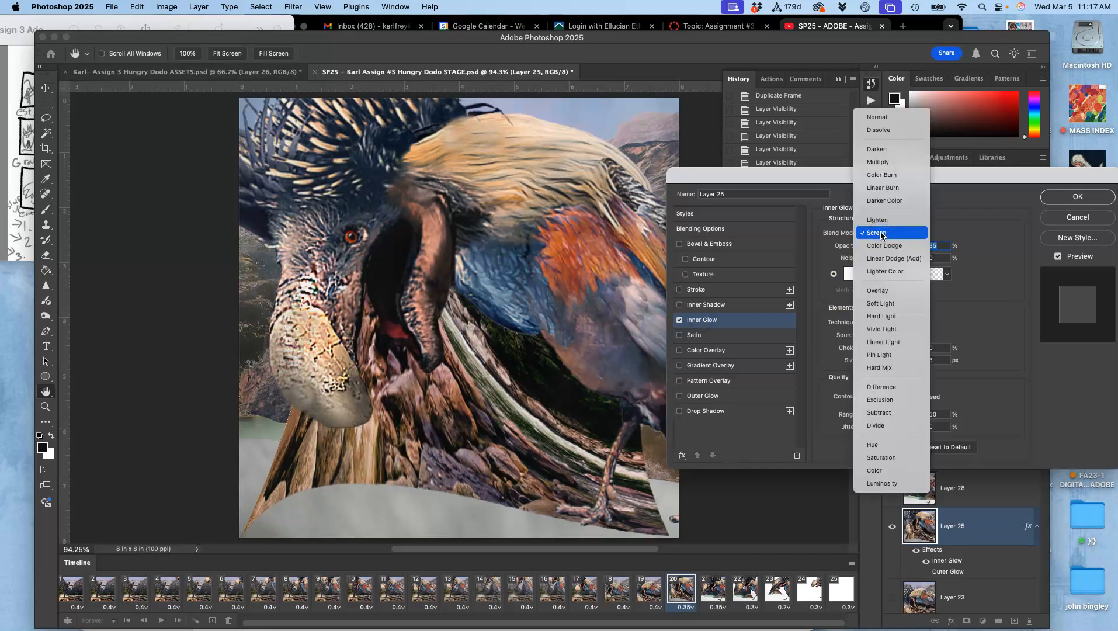
{"action": "left_click", "coordinate": [880, 355]}
{"action": "left_click", "coordinate": [851, 273]}
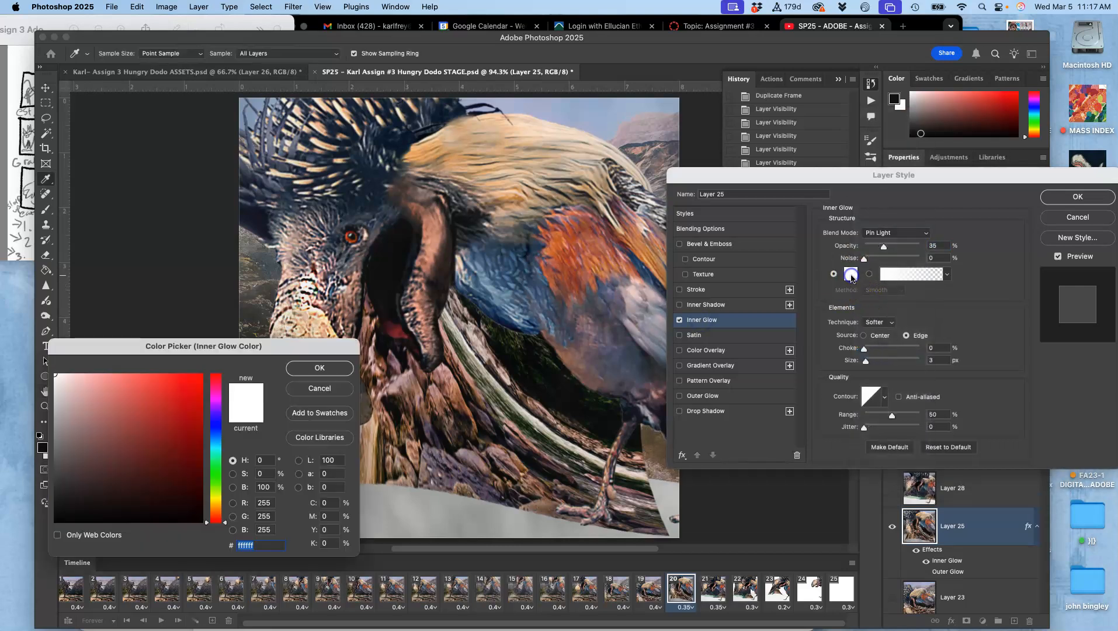
{"action": "left_click", "coordinate": [215, 498]}
{"action": "left_click_drag", "start_coordinate": [215, 499], "coordinate": [215, 504]}
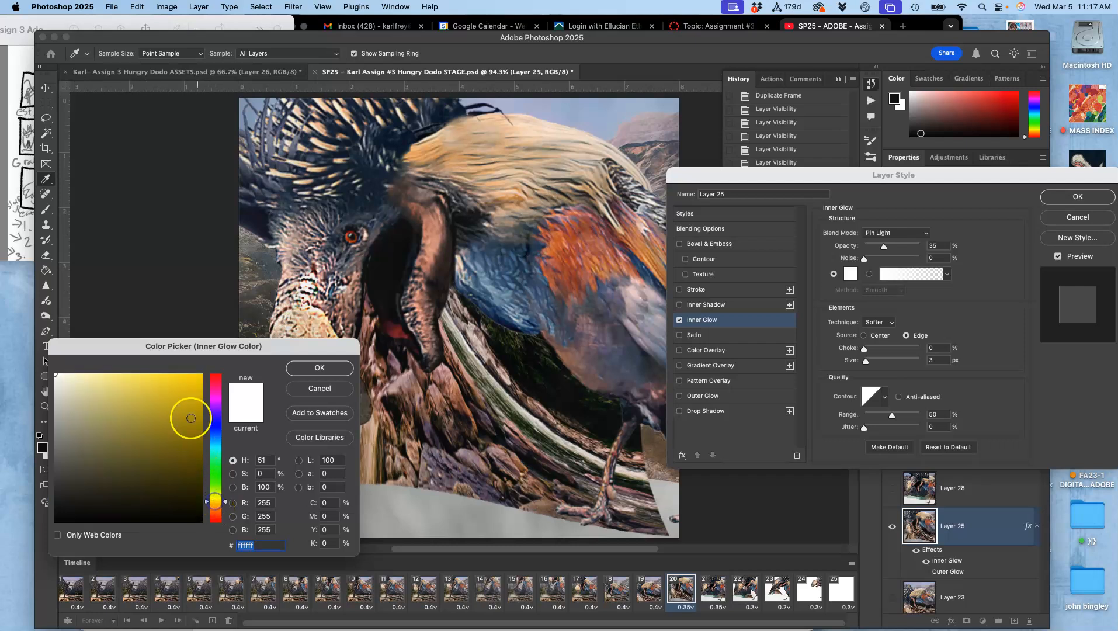
{"action": "left_click", "coordinate": [190, 383]}
{"action": "left_click", "coordinate": [298, 369]}
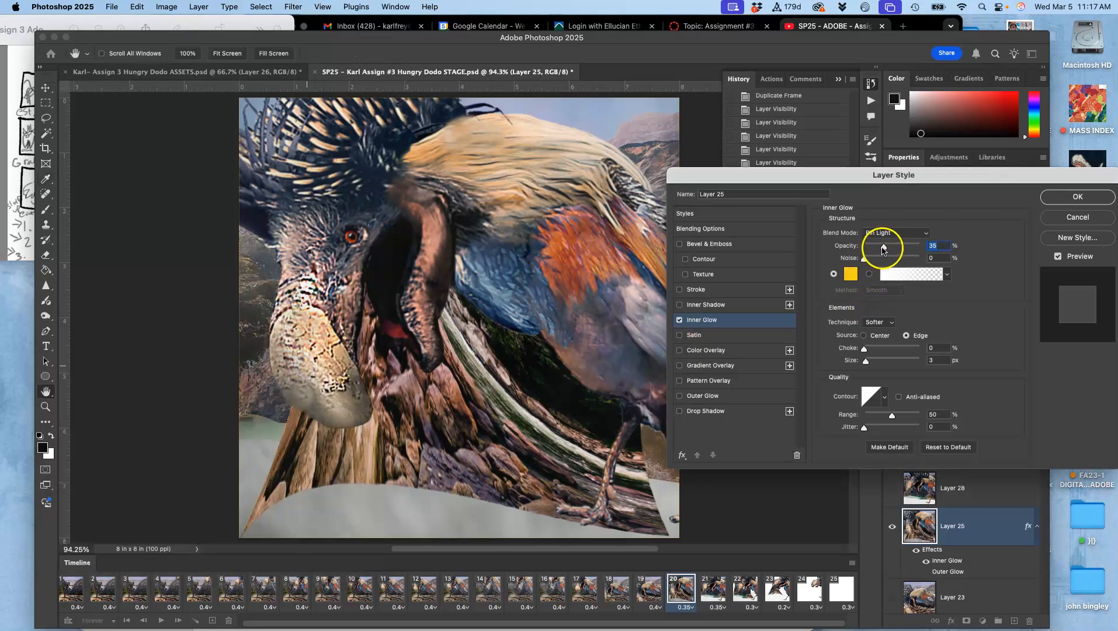
- Set the Inner Glow's noise to 100%, choke to 0%, size to 49 px, range to 37% and jitter to 100%
{"action": "mouse_move", "coordinate": [867, 361]}
{"action": "left_mouse_down"}
{"action": "mouse_move", "coordinate": [893, 365]}
{"action": "mouse_move", "coordinate": [883, 366]}
{"action": "left_mouse_up"}
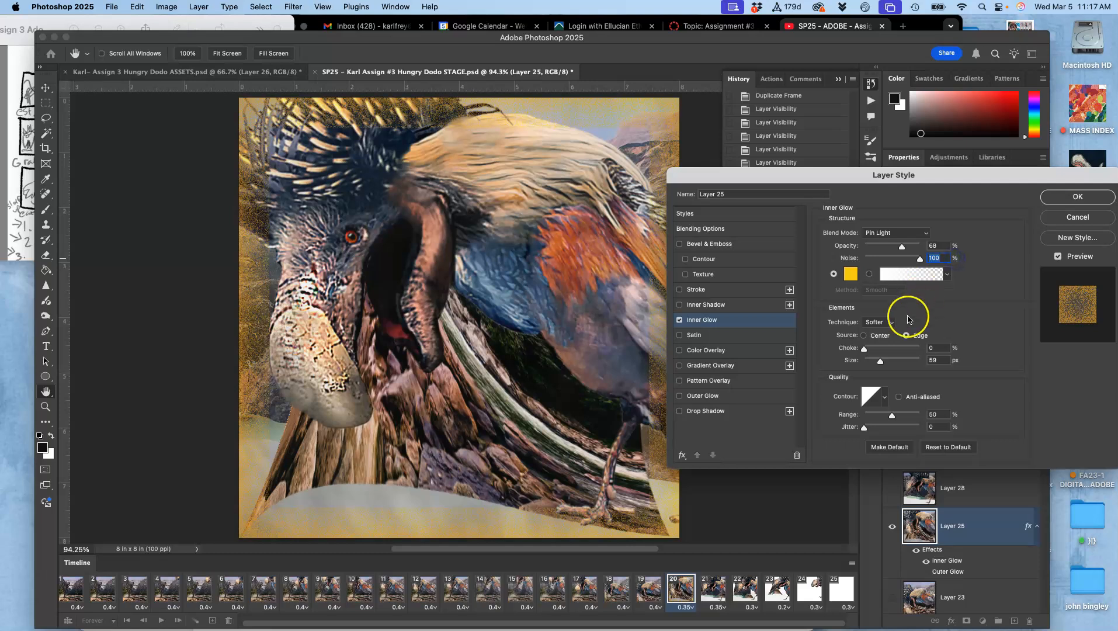
{"action": "left_click_drag", "start_coordinate": [865, 349], "coordinate": [879, 352]}
{"action": "left_click_drag", "start_coordinate": [890, 415], "coordinate": [884, 416]}
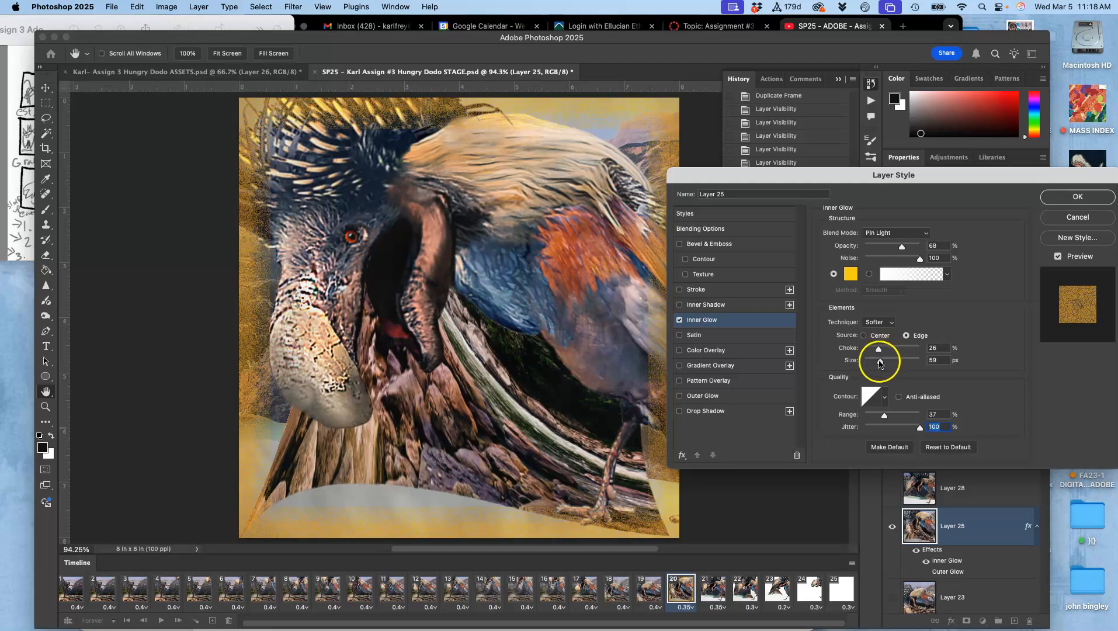
{"action": "mouse_move", "coordinate": [881, 363]}
{"action": "left_mouse_down"}
{"action": "mouse_move", "coordinate": [903, 363]}
{"action": "mouse_move", "coordinate": [844, 351]}
{"action": "mouse_move", "coordinate": [905, 363]}
{"action": "mouse_move", "coordinate": [882, 365]}
{"action": "left_mouse_up"}
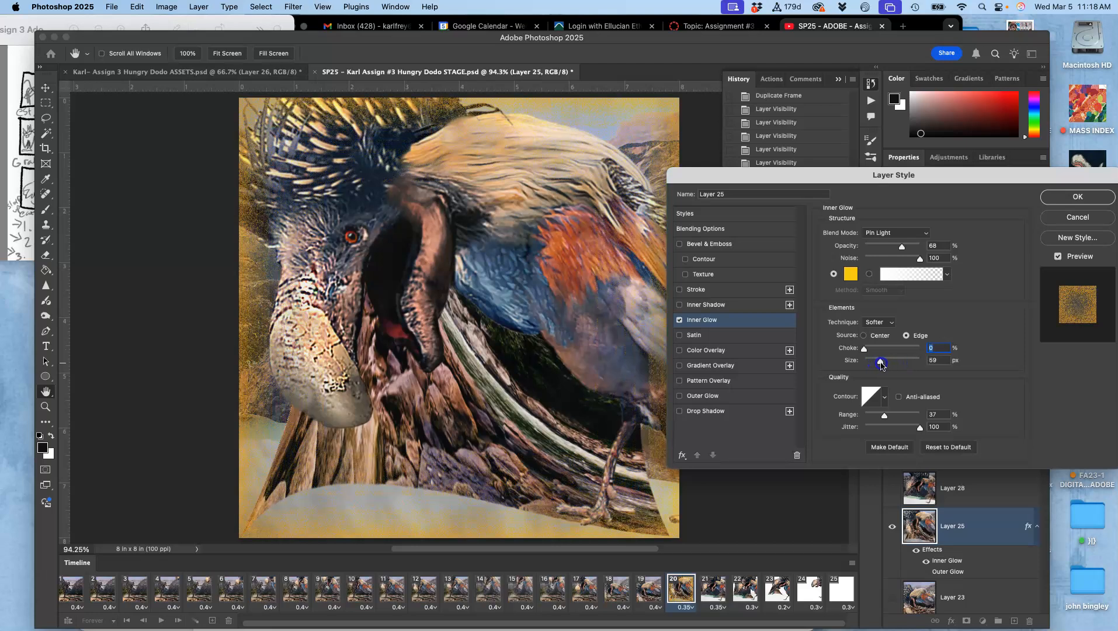
{"action": "left_click_drag", "start_coordinate": [882, 365], "coordinate": [878, 365]}
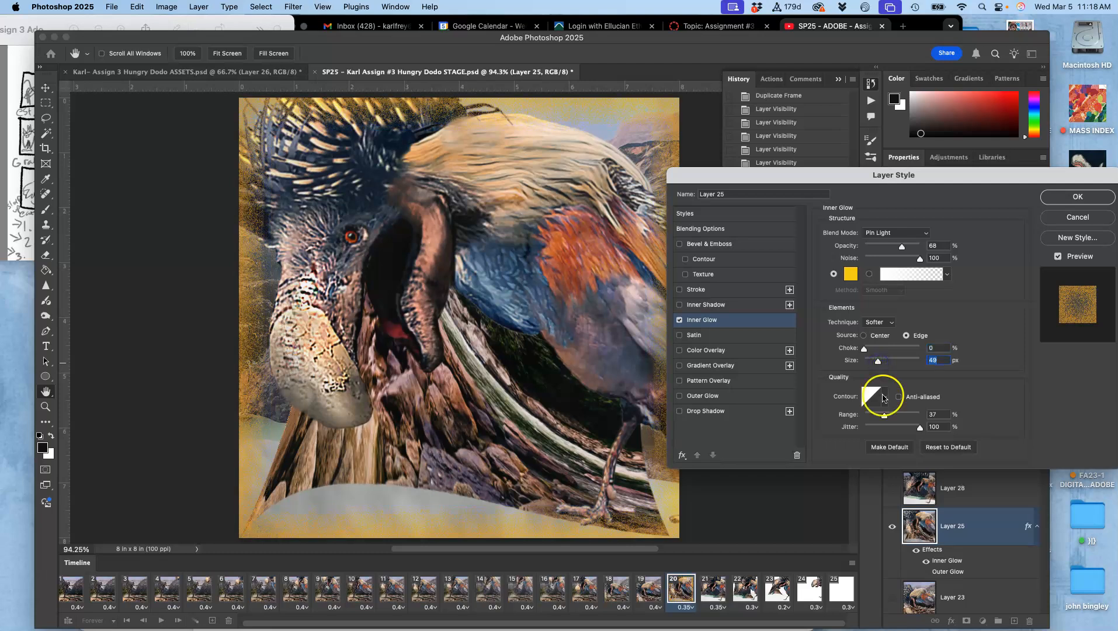
- Reduce the Inner Glow's opacity to about 19% and apply the layer style to Layer 25
{"action": "left_click", "coordinate": [650, 591]}
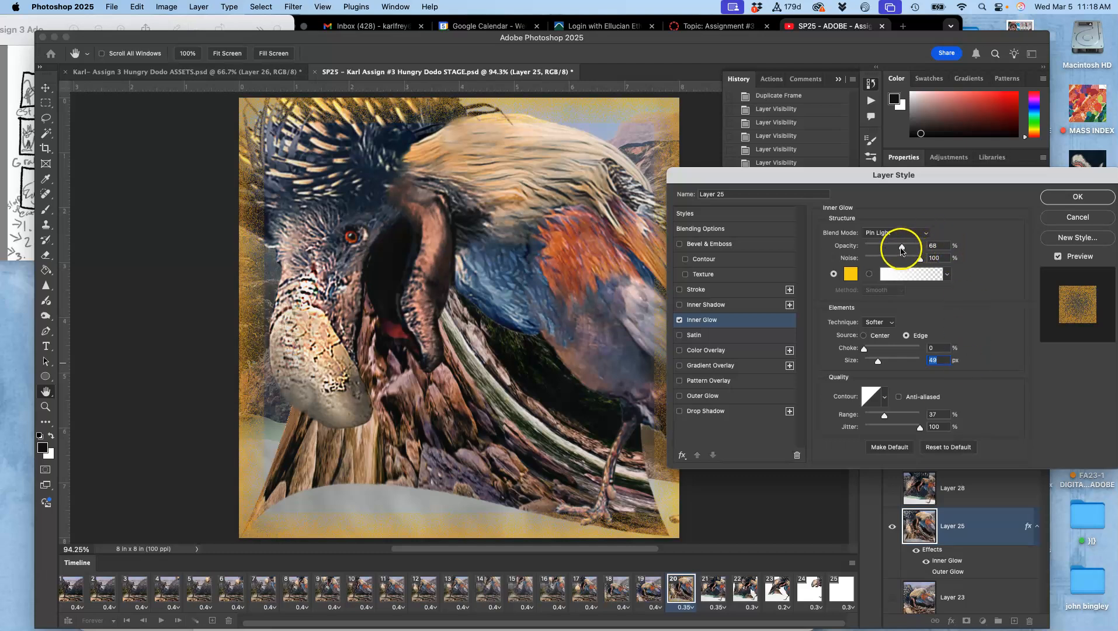
{"action": "left_click_drag", "start_coordinate": [900, 250], "coordinate": [885, 252]}
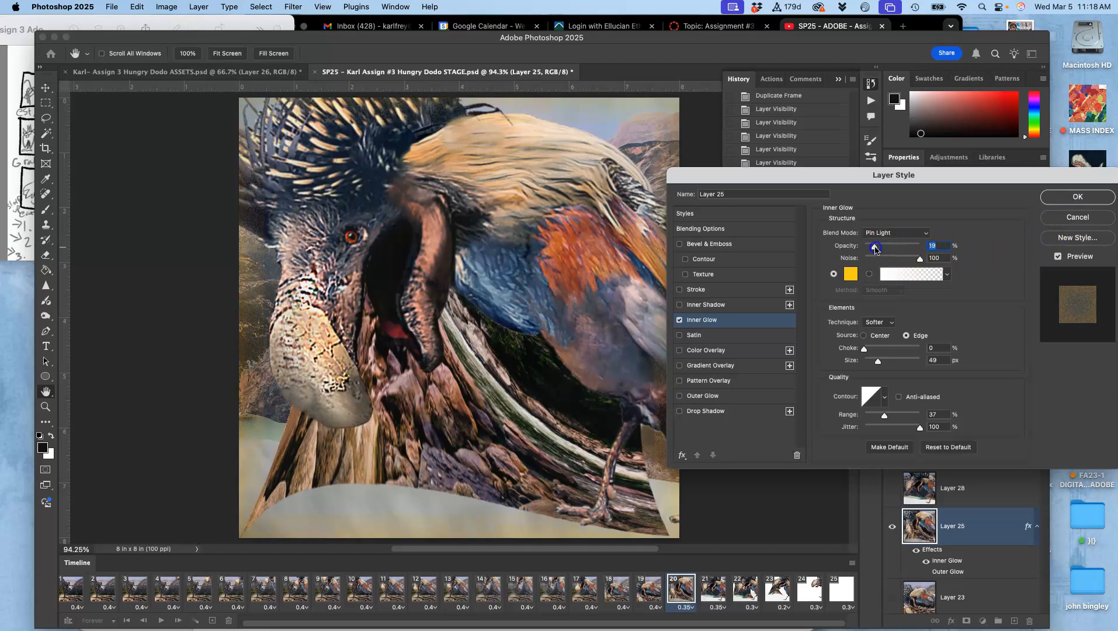
{"action": "left_click", "coordinate": [1079, 197]}
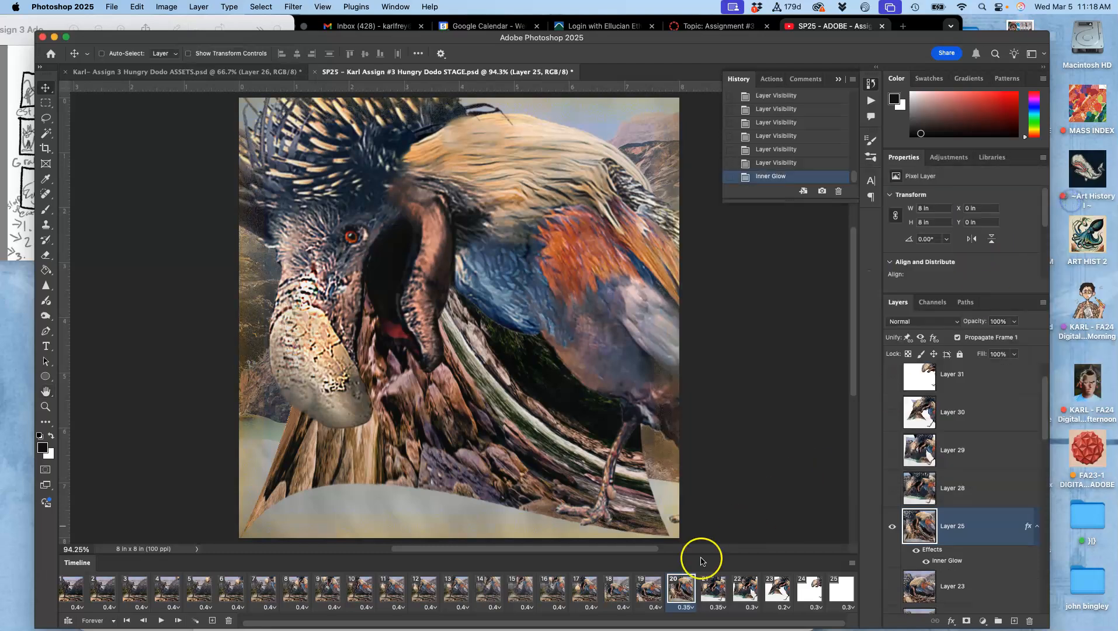
- Step through frames 18 to 20 to check how Layer 25's glow fits the preceding frames
{"action": "left_click", "coordinate": [647, 587]}
{"action": "left_click", "coordinate": [678, 592]}
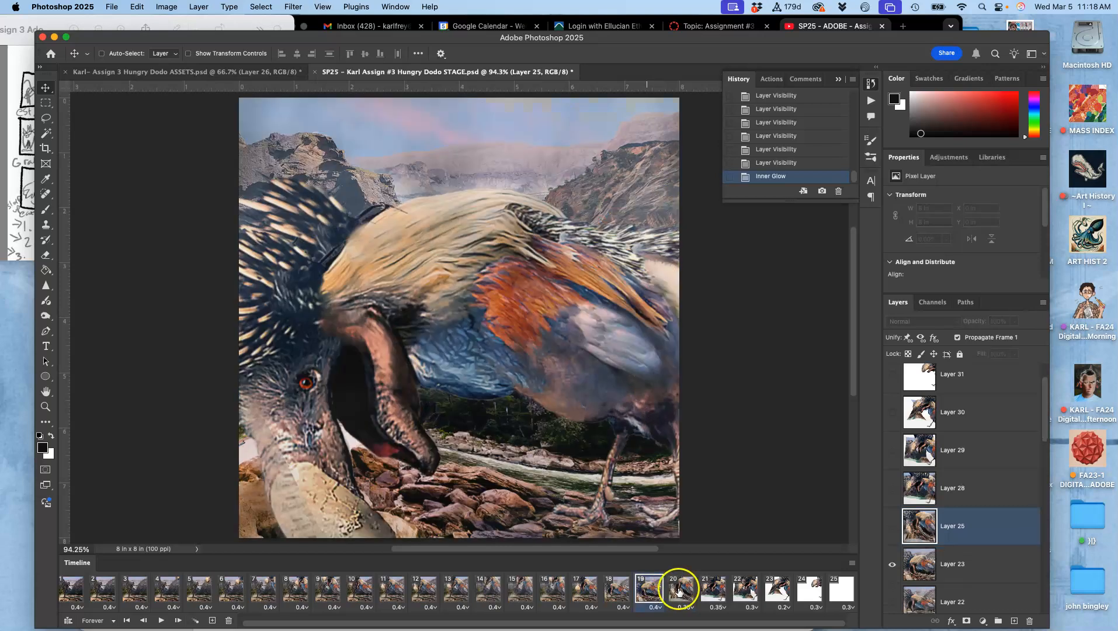
{"action": "left_click", "coordinate": [620, 591]}
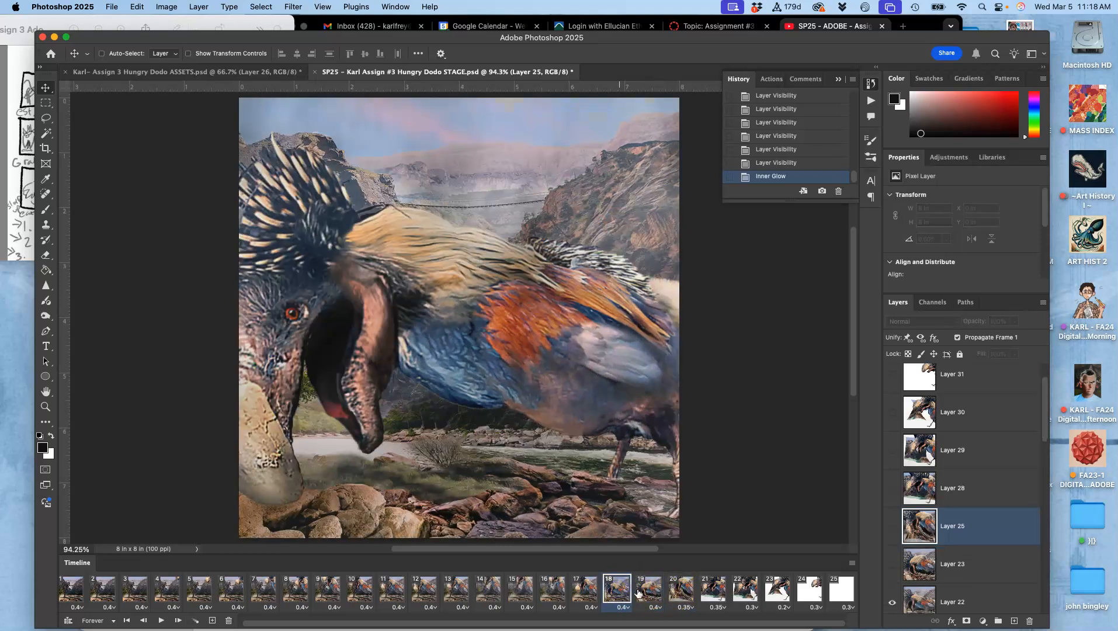
{"action": "left_click", "coordinate": [648, 590]}
{"action": "left_click", "coordinate": [674, 592]}
{"action": "left_click", "coordinate": [712, 593]}
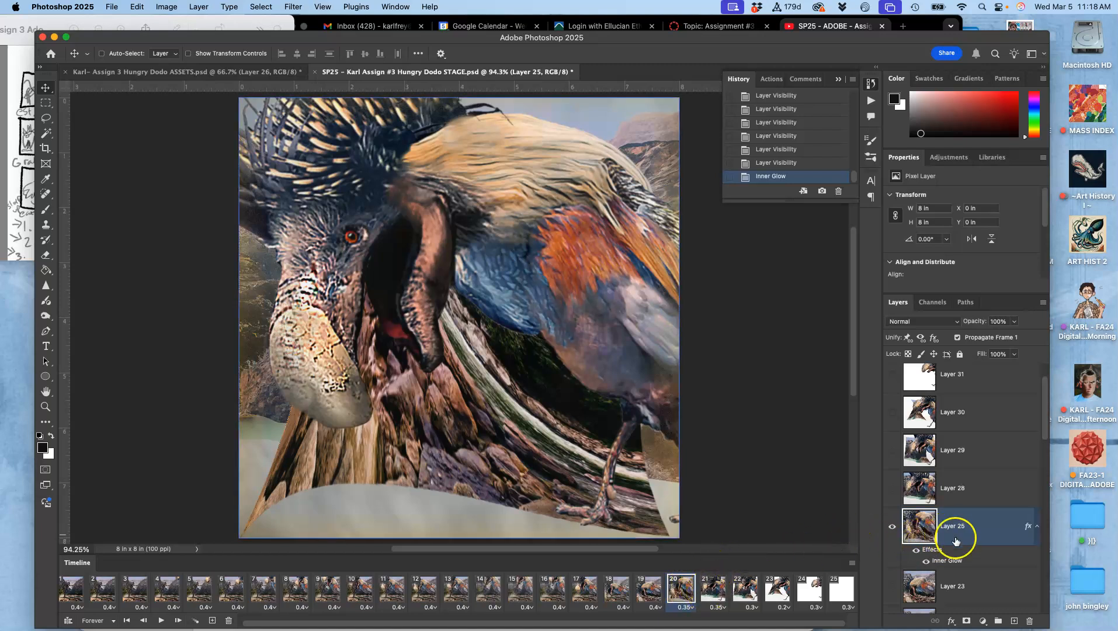
- Copy Layer 25's layer style and paste it onto Layer 28 in frame 21
{"action": "right_click", "coordinate": [967, 550]}
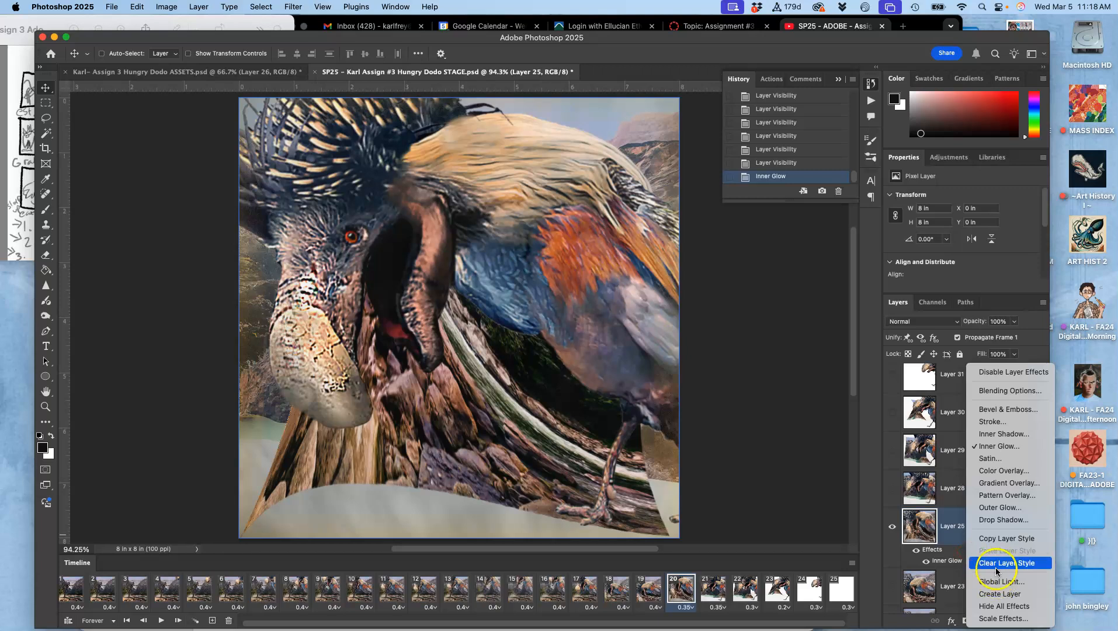
{"action": "left_click", "coordinate": [994, 538]}
{"action": "left_click", "coordinate": [722, 591]}
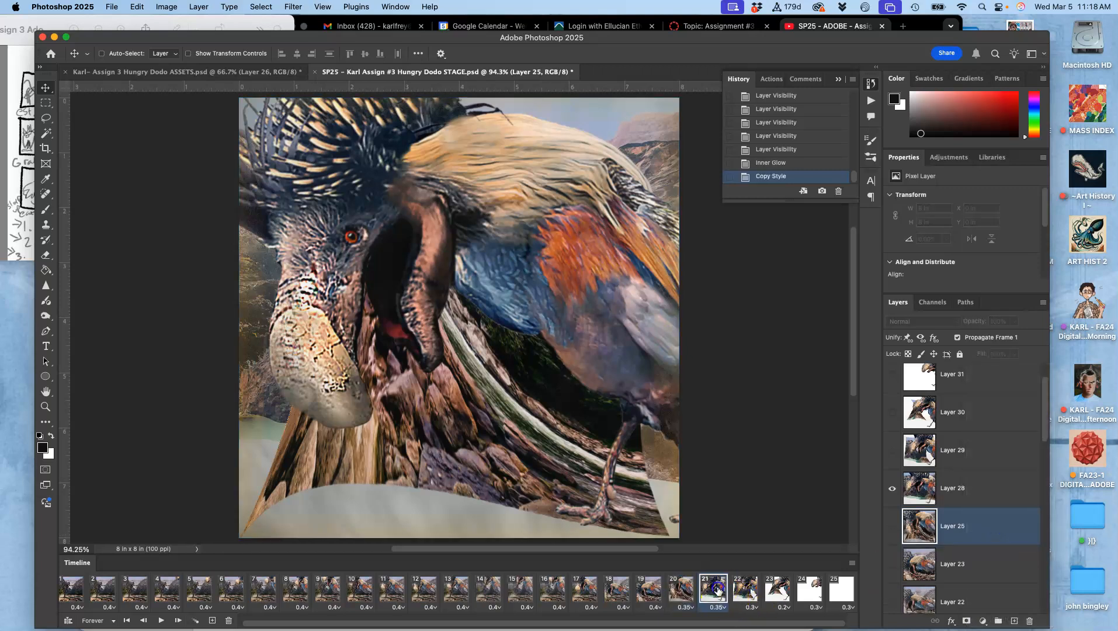
{"action": "left_click", "coordinate": [982, 491], "text": "shift"}
{"action": "right_click", "coordinate": [982, 493]}
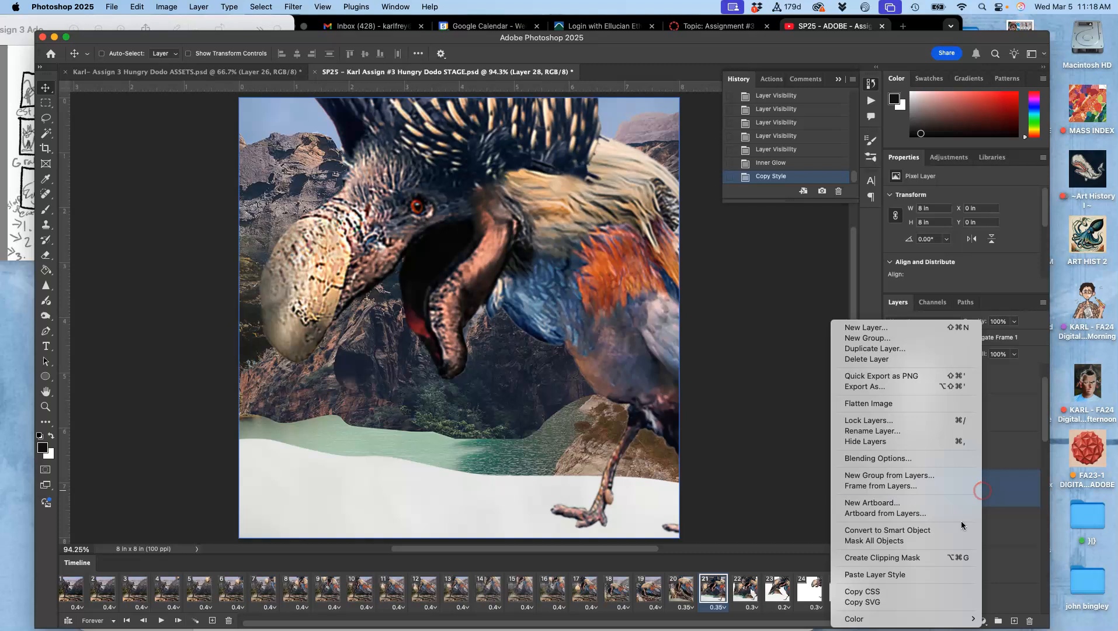
{"action": "left_click", "coordinate": [898, 574]}
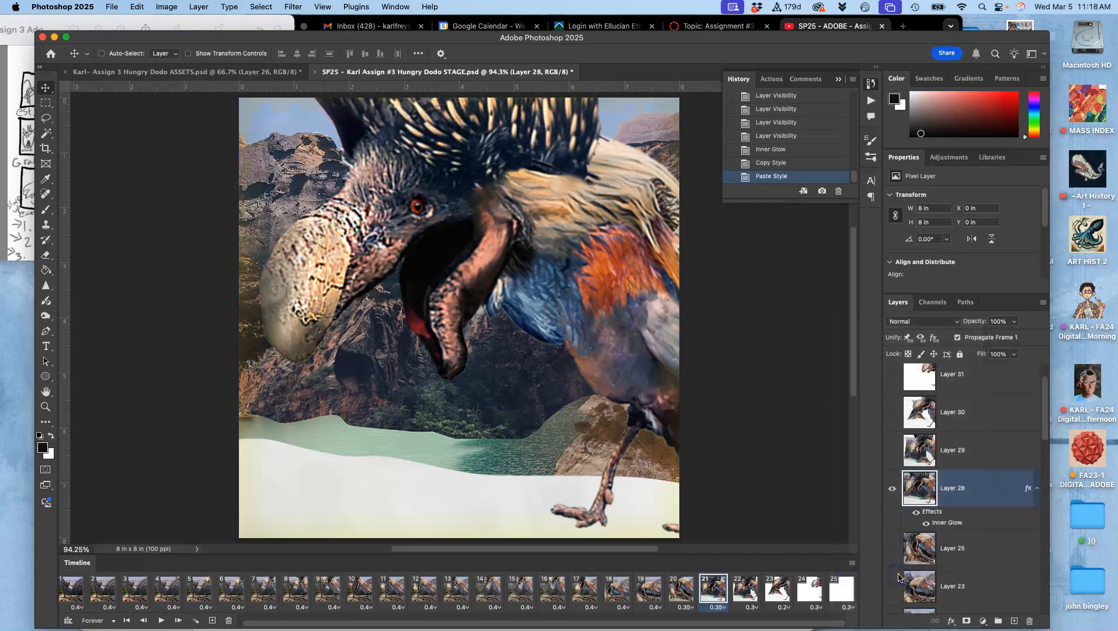
- Strengthen Layer 28's Inner Glow by setting its opacity to 34% and its size to 101 px
{"action": "double_click", "coordinate": [938, 524]}
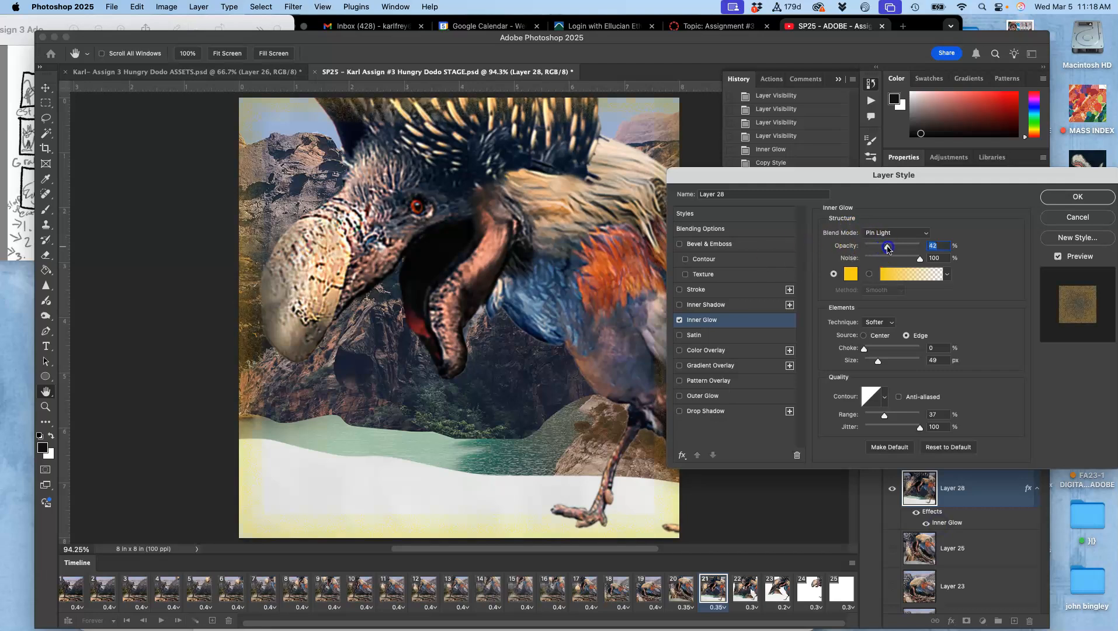
{"action": "left_click_drag", "start_coordinate": [882, 363], "coordinate": [889, 363]}
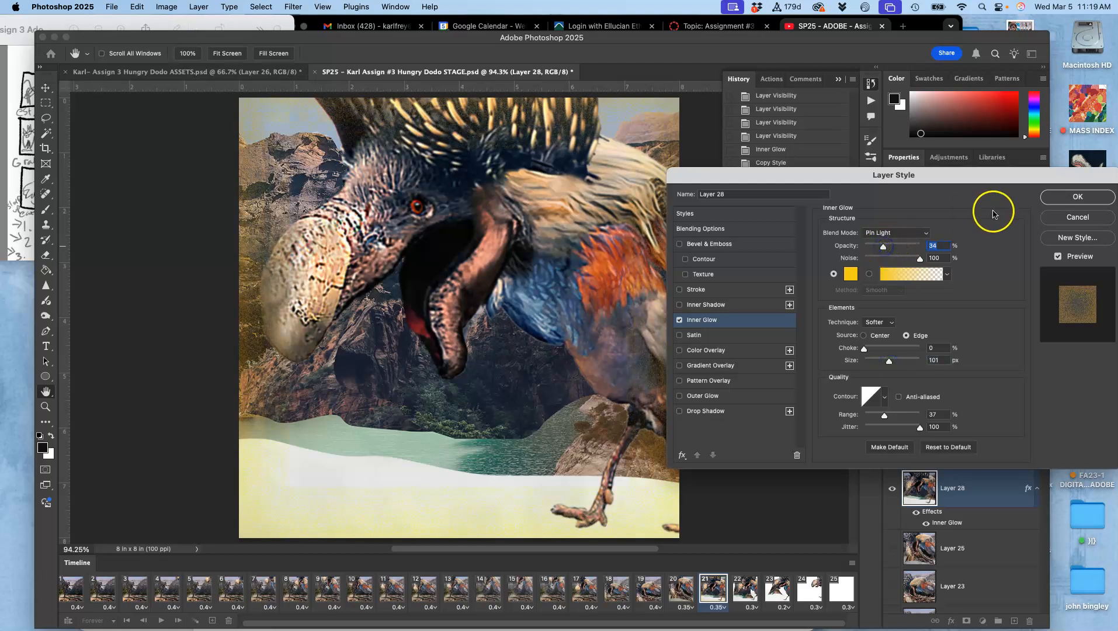
{"action": "left_click", "coordinate": [1059, 196]}
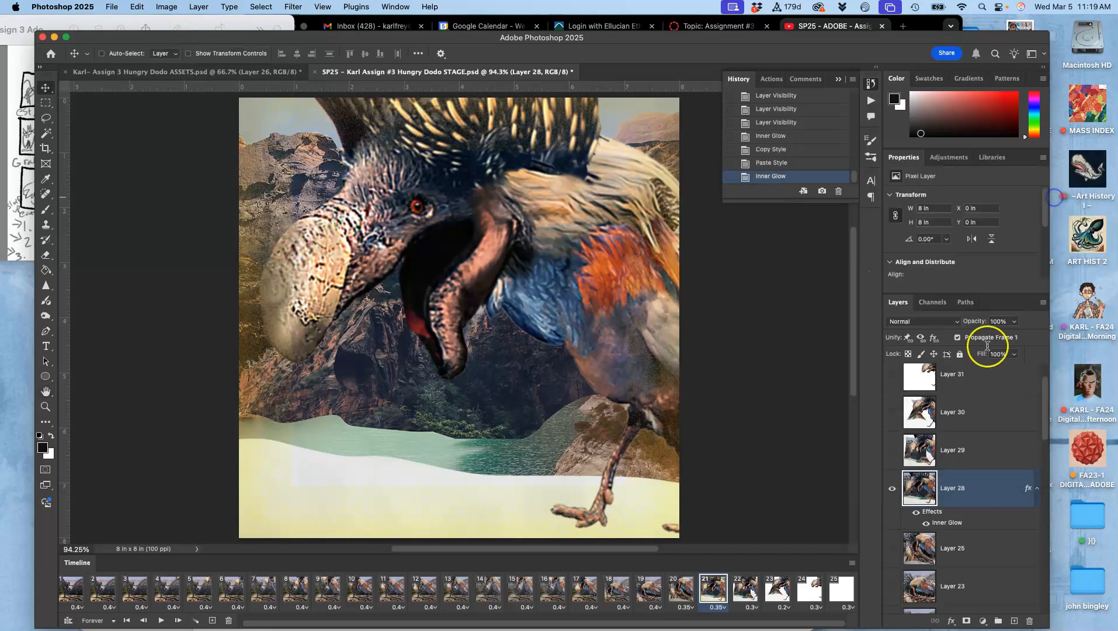
- Copy Layer 28's layer style and paste it onto Layer 29 in frame 22
{"action": "right_click", "coordinate": [956, 511]}
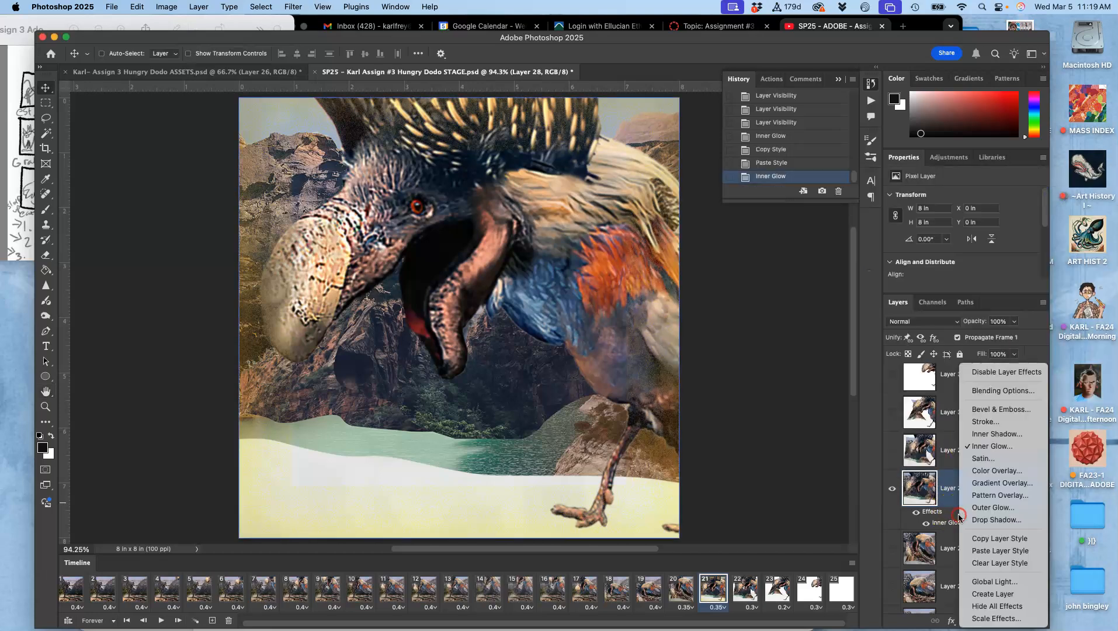
{"action": "left_click", "coordinate": [984, 541]}
{"action": "left_click", "coordinate": [746, 591]}
{"action": "left_click", "coordinate": [972, 462]}
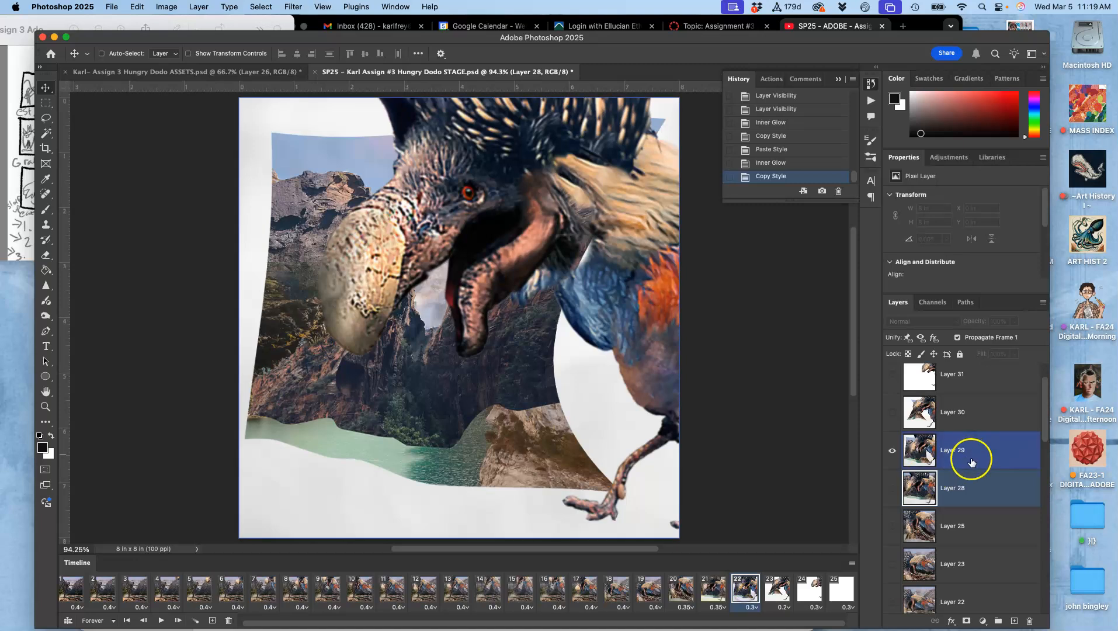
{"action": "right_click", "coordinate": [971, 462]}
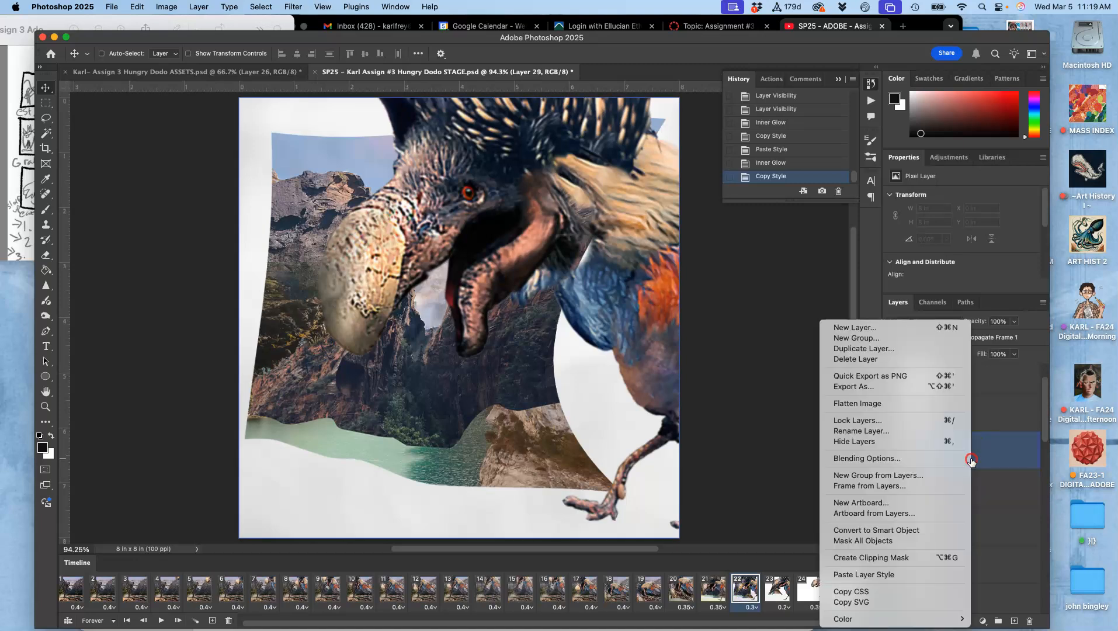
{"action": "left_click", "coordinate": [876, 576]}
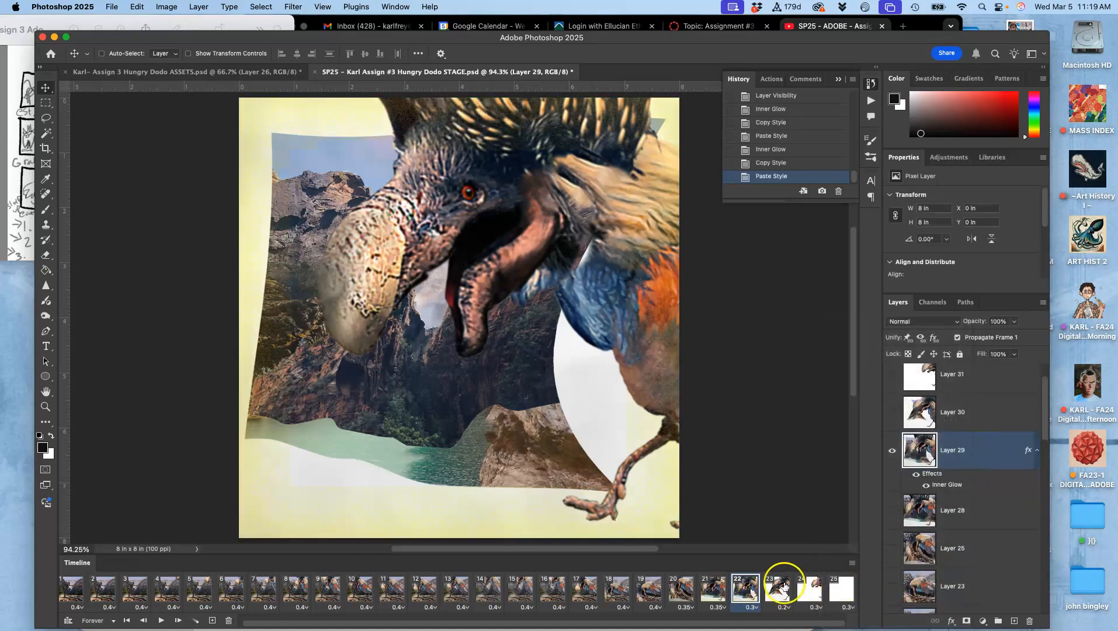
- Step through frames 18 to 23 to compare how the yellow glow builds up across the late frames
{"action": "left_click", "coordinate": [621, 590]}
{"action": "left_click", "coordinate": [645, 590]}
{"action": "left_click", "coordinate": [678, 590]}
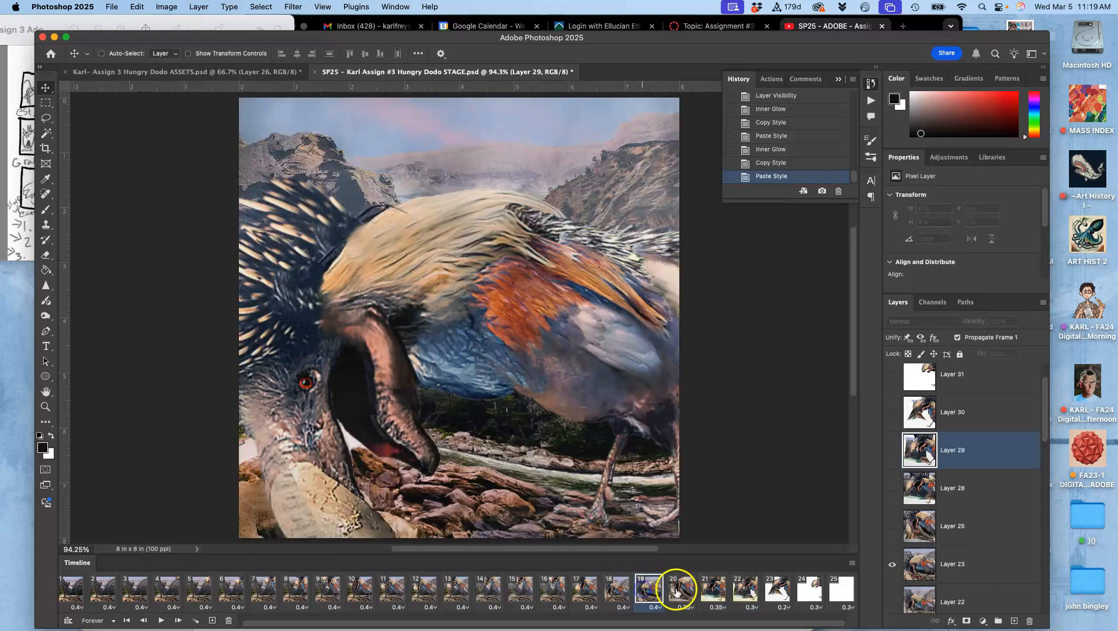
{"action": "left_click", "coordinate": [710, 592]}
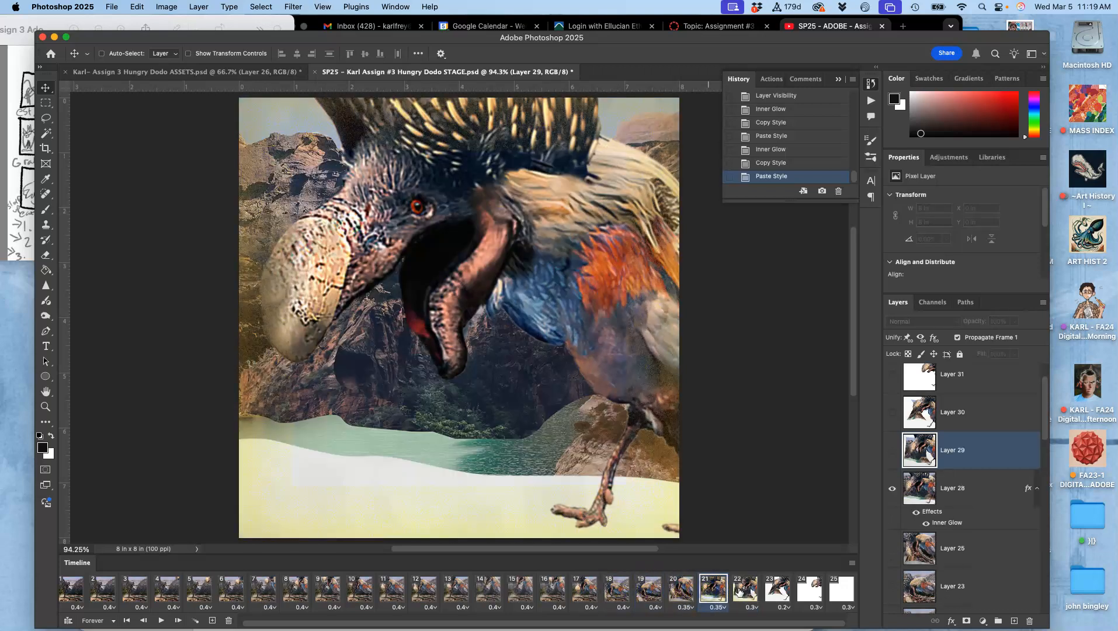
{"action": "left_click", "coordinate": [740, 591]}
{"action": "left_click", "coordinate": [776, 589]}
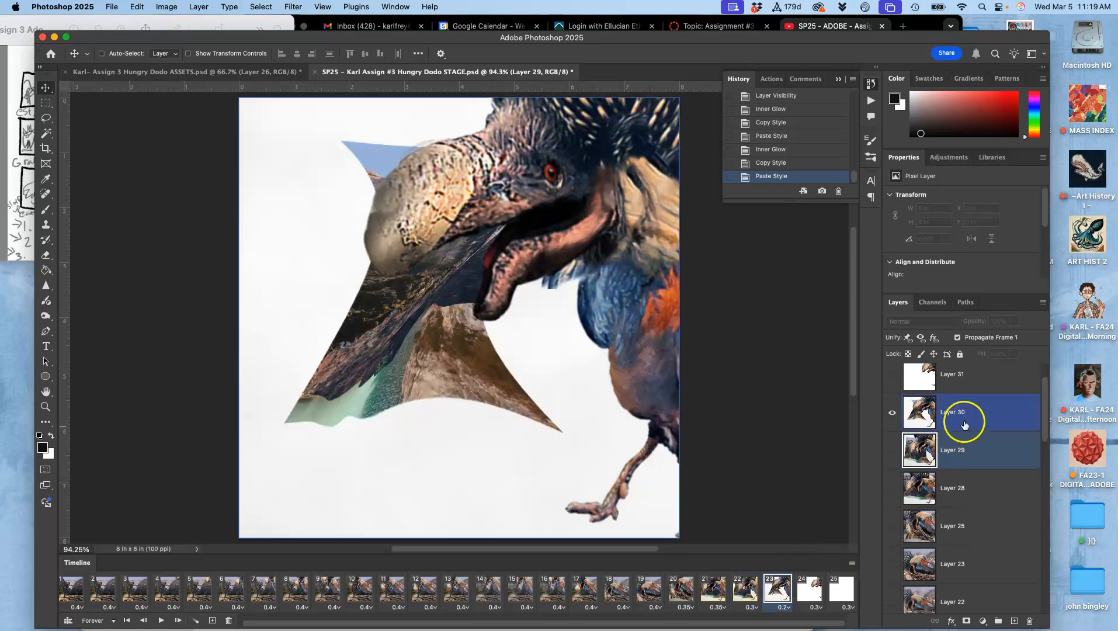
{"action": "left_click", "coordinate": [753, 591]}
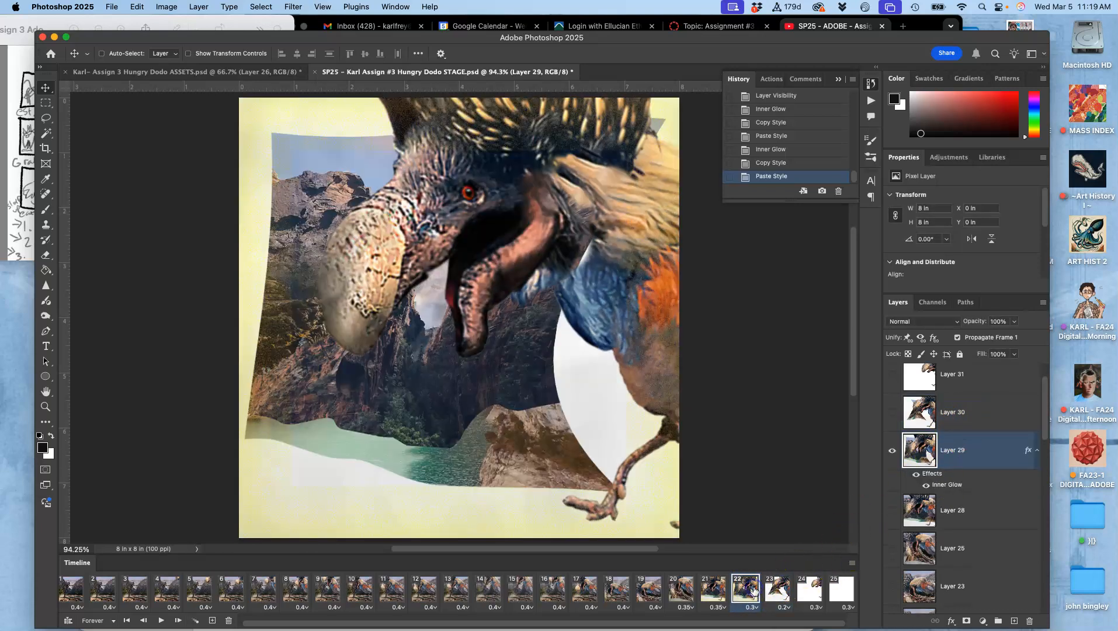
- Paste the copied layer style onto Layer 30 in frame 23 and lower its Inner Glow opacity to 19%
{"action": "left_click", "coordinate": [776, 590]}
{"action": "left_click", "coordinate": [971, 426]}
{"action": "right_click", "coordinate": [972, 428]}
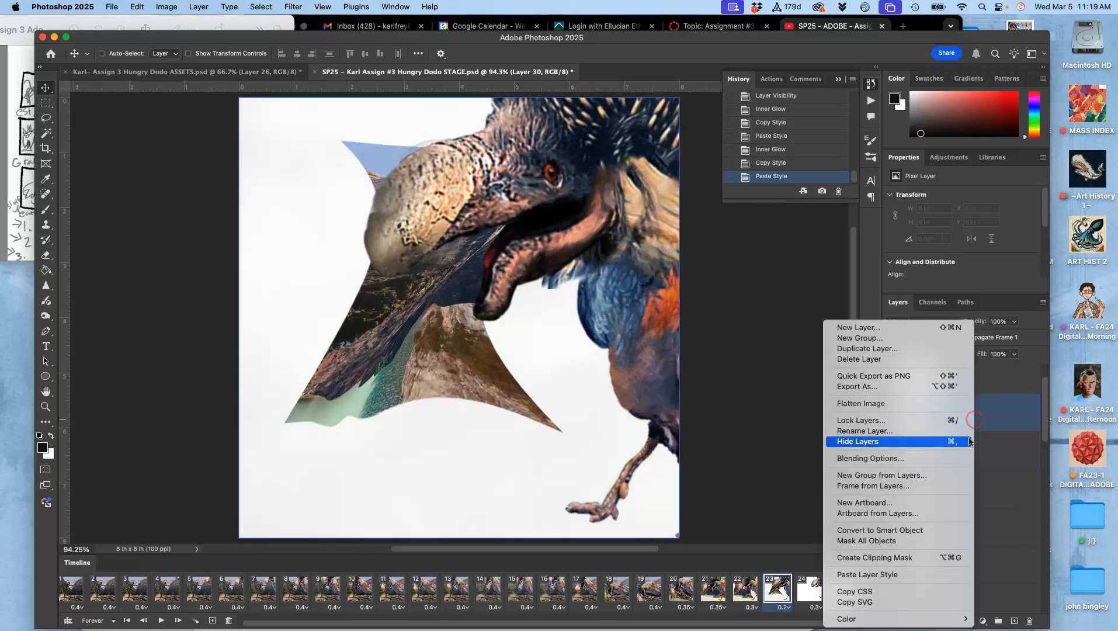
{"action": "left_click", "coordinate": [908, 576]}
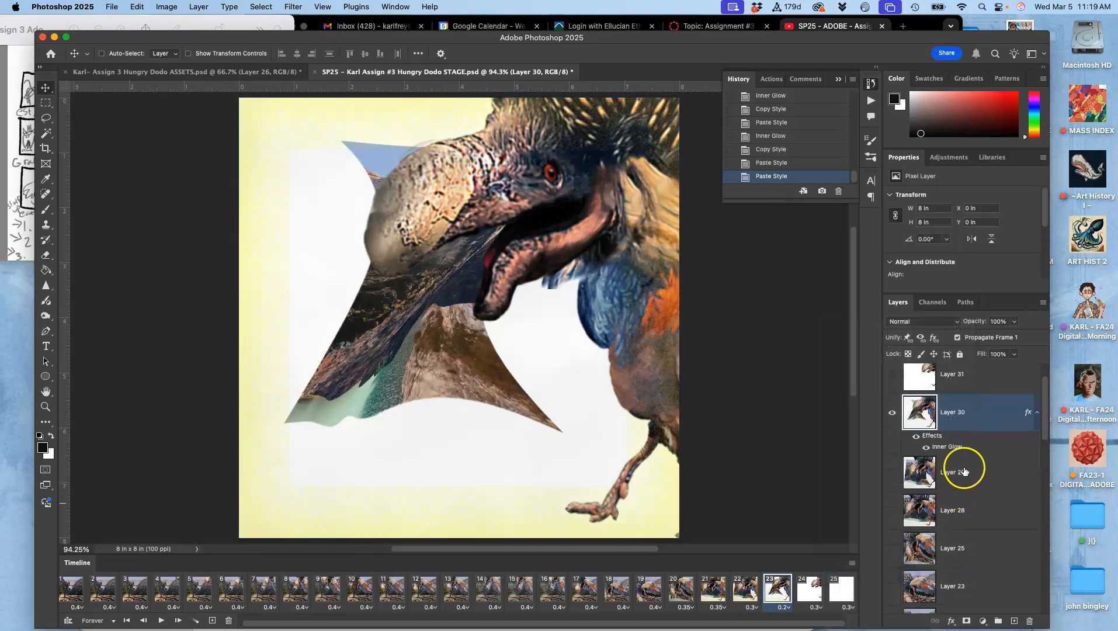
{"action": "double_click", "coordinate": [955, 448]}
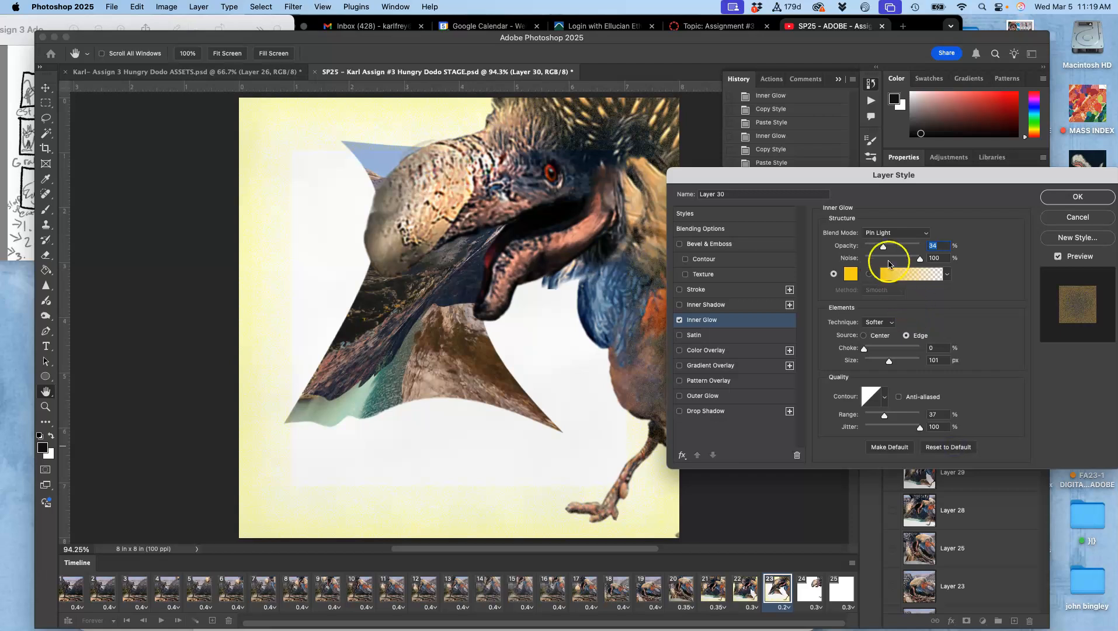
{"action": "left_click", "coordinate": [876, 247]}
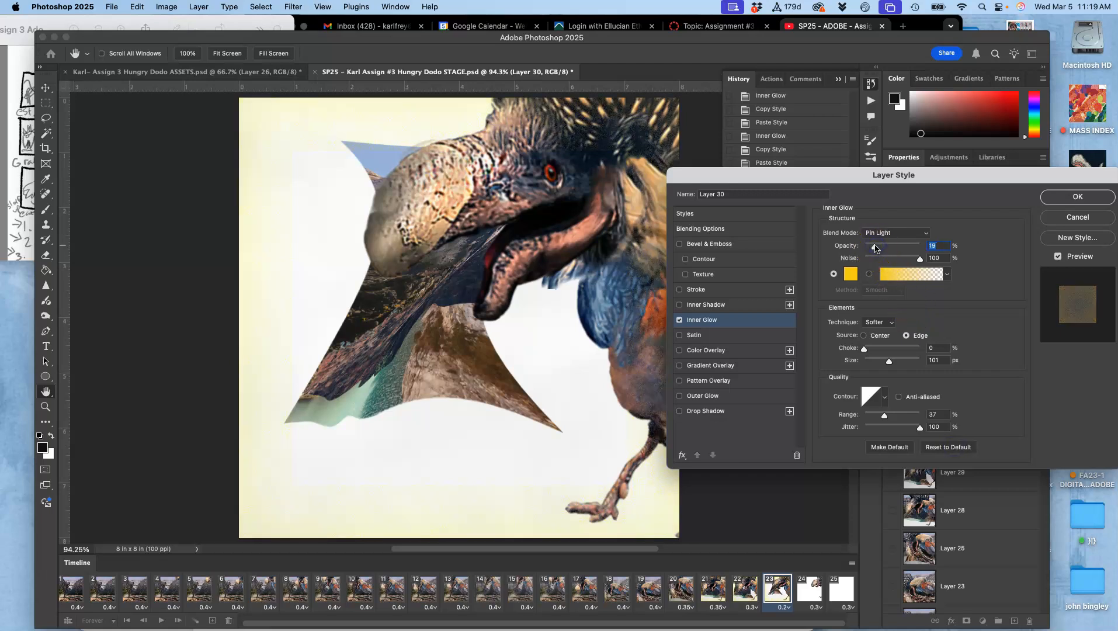
{"action": "left_click", "coordinate": [1060, 198]}
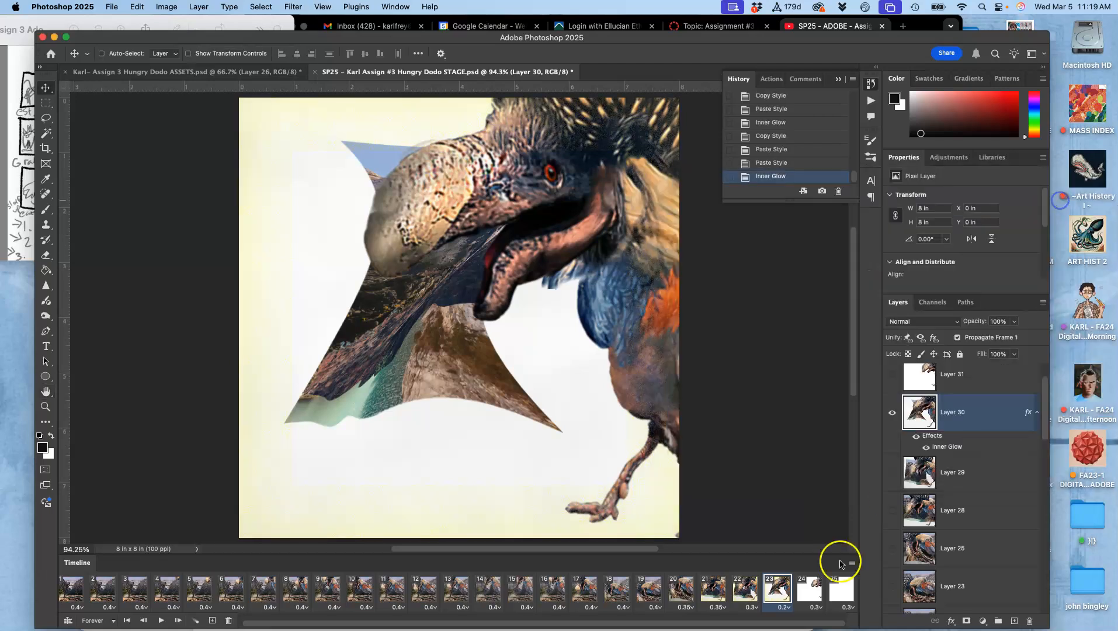
- Paste the copied layer style onto Layer 31 in frame 24 and reduce its Inner Glow opacity to 11%
{"action": "left_click", "coordinate": [811, 601]}
{"action": "left_click", "coordinate": [969, 381]}
{"action": "right_click", "coordinate": [969, 386]}
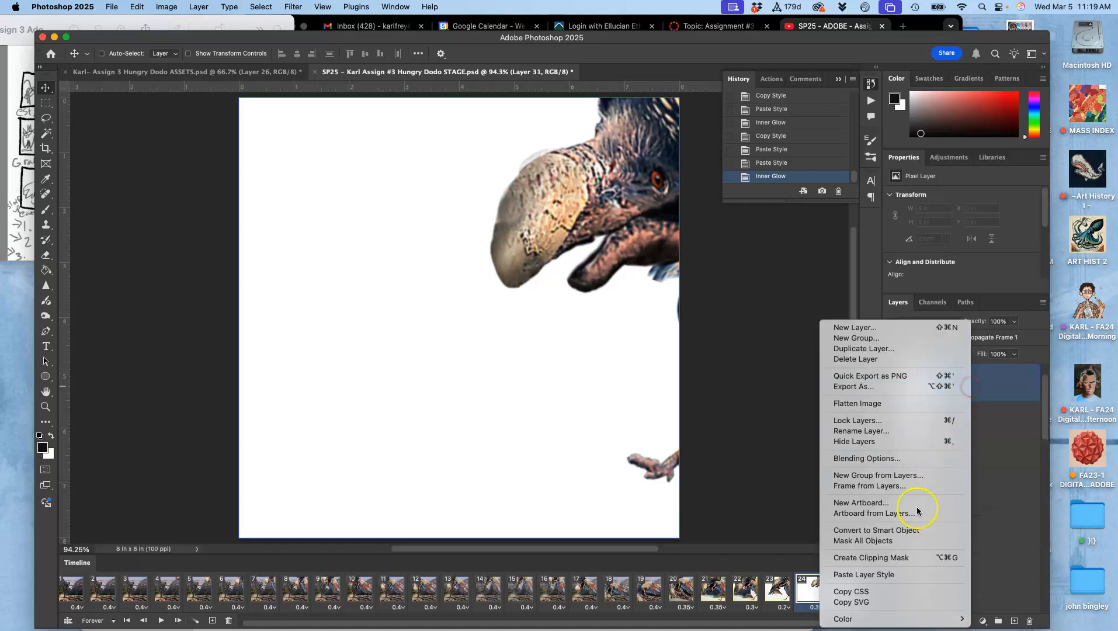
{"action": "left_click", "coordinate": [896, 575]}
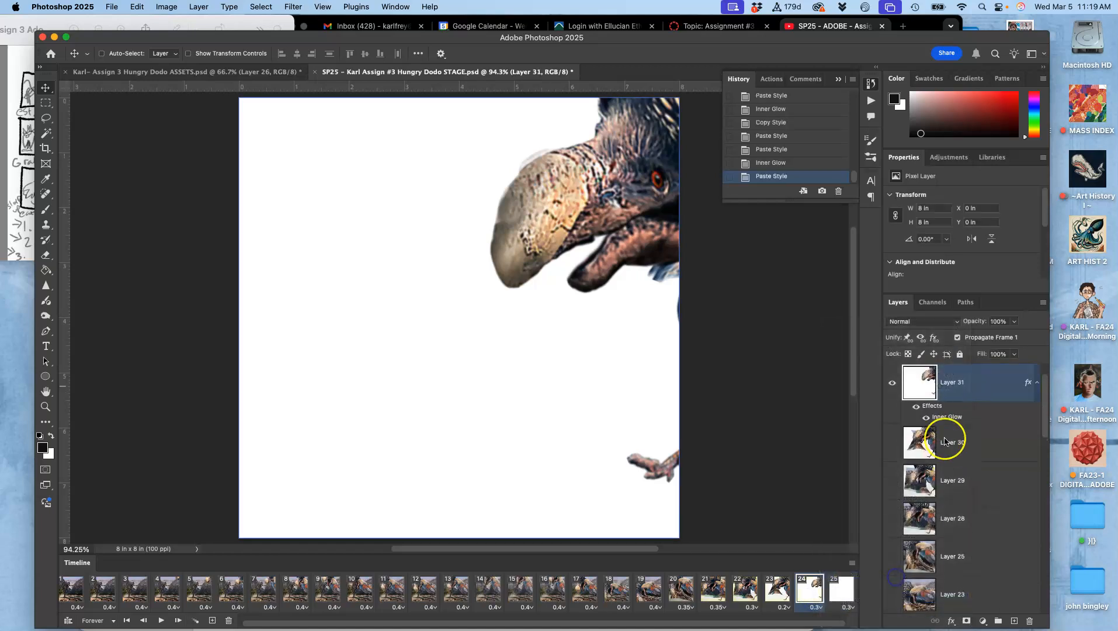
{"action": "double_click", "coordinate": [946, 413]}
{"action": "left_click_drag", "start_coordinate": [883, 246], "coordinate": [871, 247]}
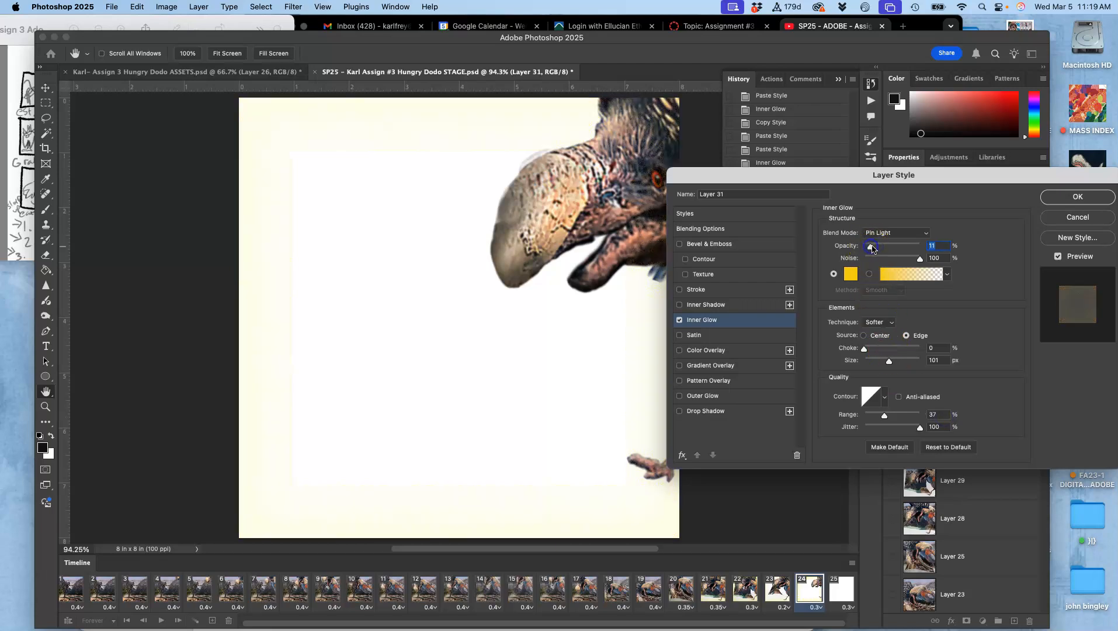
{"action": "left_click", "coordinate": [1061, 197]}
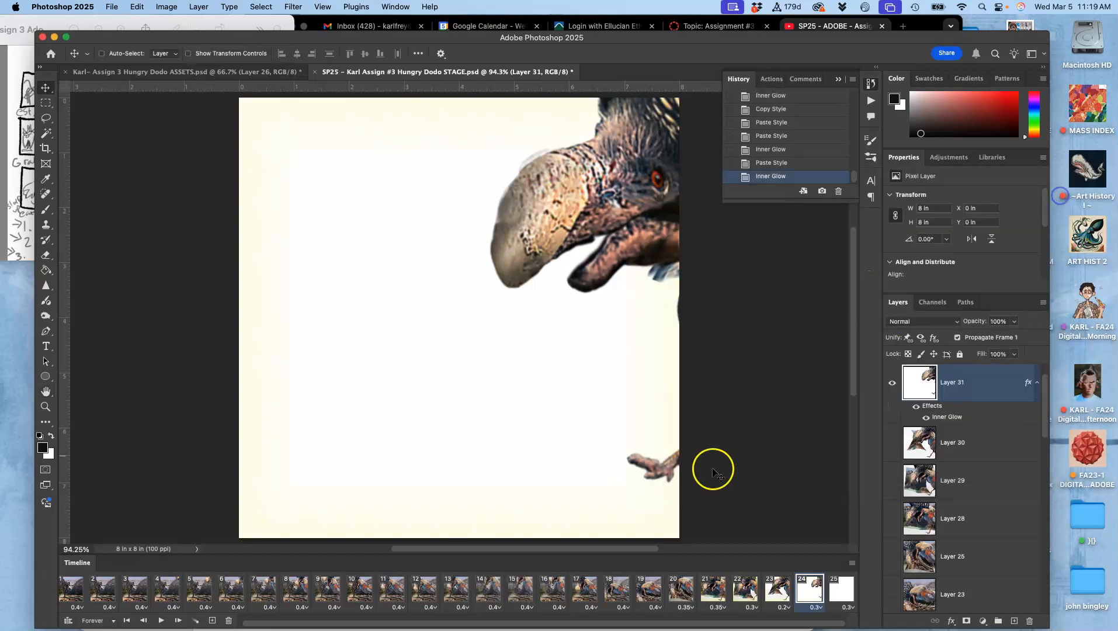
- Play the animation from frame 18 and again from frame 17 to review the glowing ending and the loop
{"action": "left_click", "coordinate": [619, 586]}
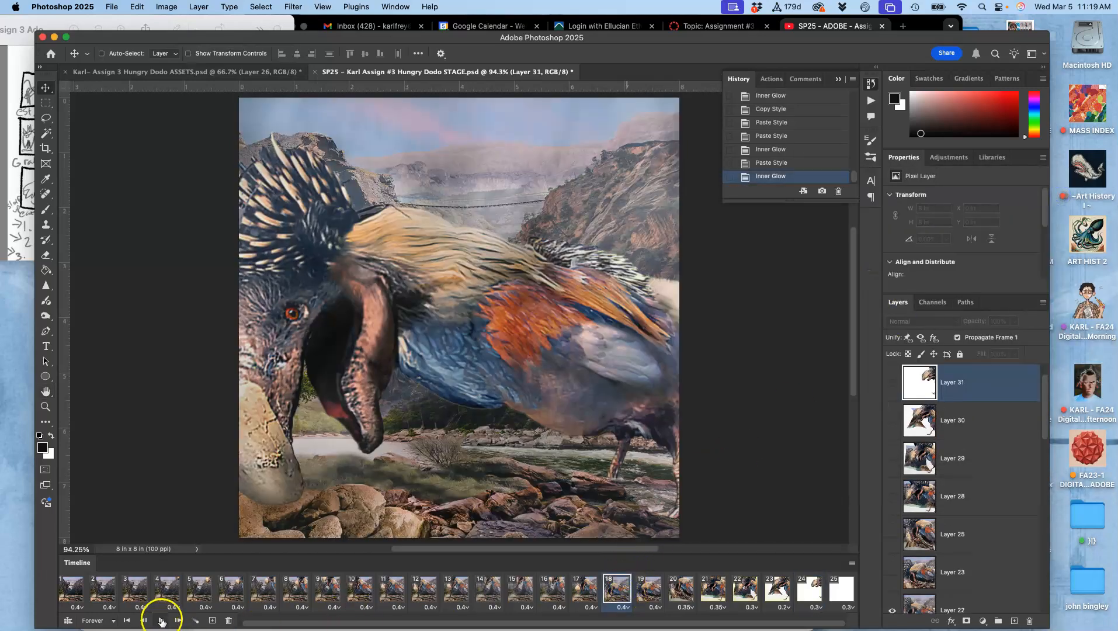
{"action": "left_click", "coordinate": [162, 620]}
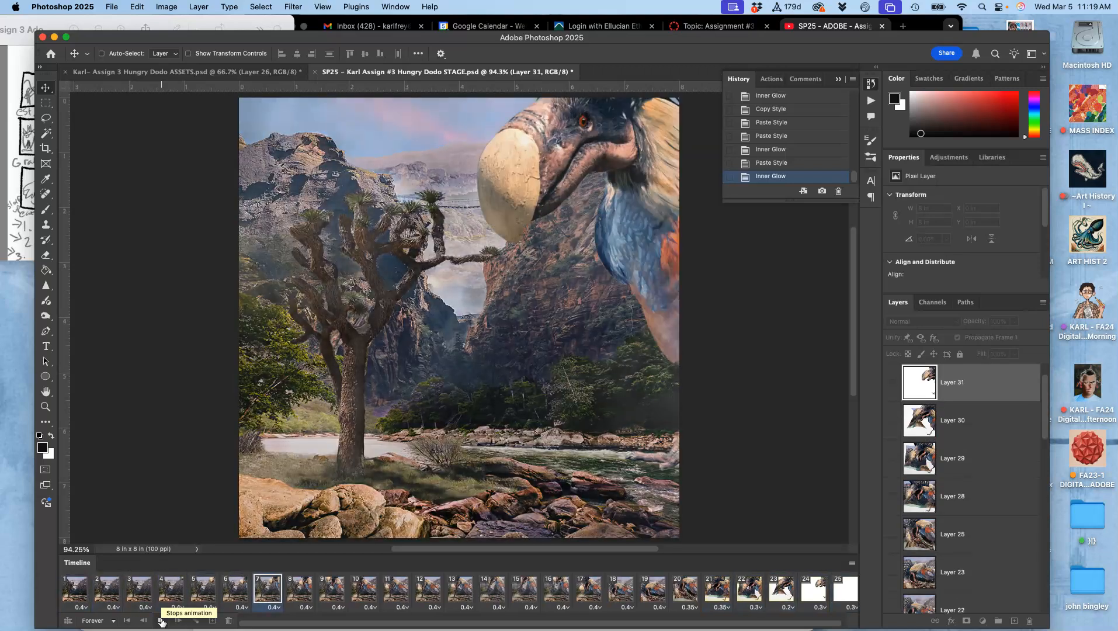
{"action": "left_click", "coordinate": [590, 592]}
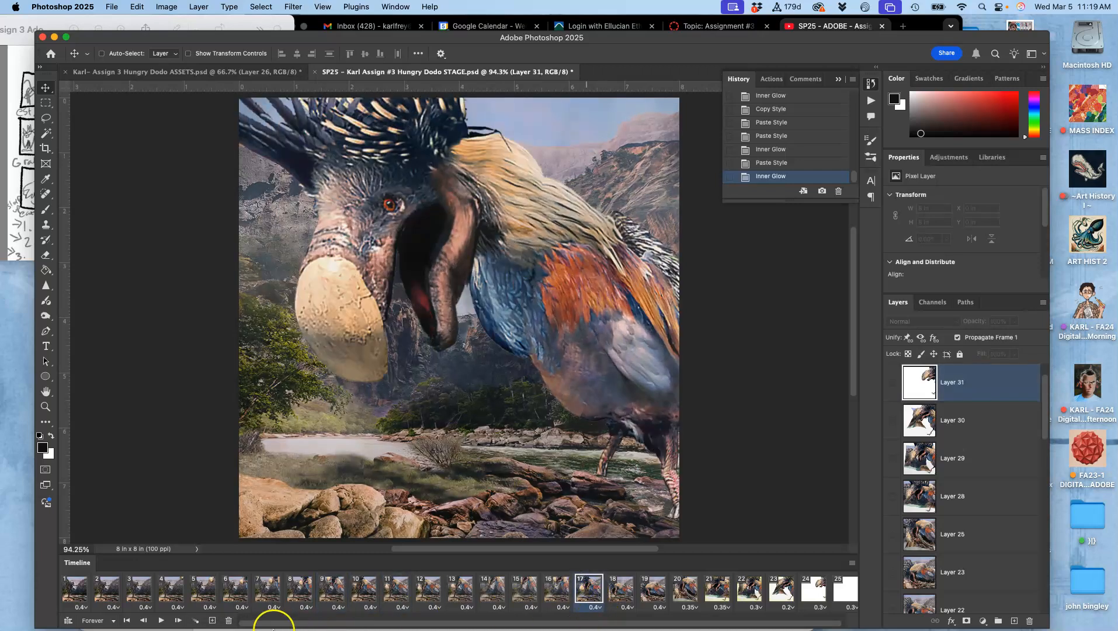
{"action": "left_click", "coordinate": [159, 621]}
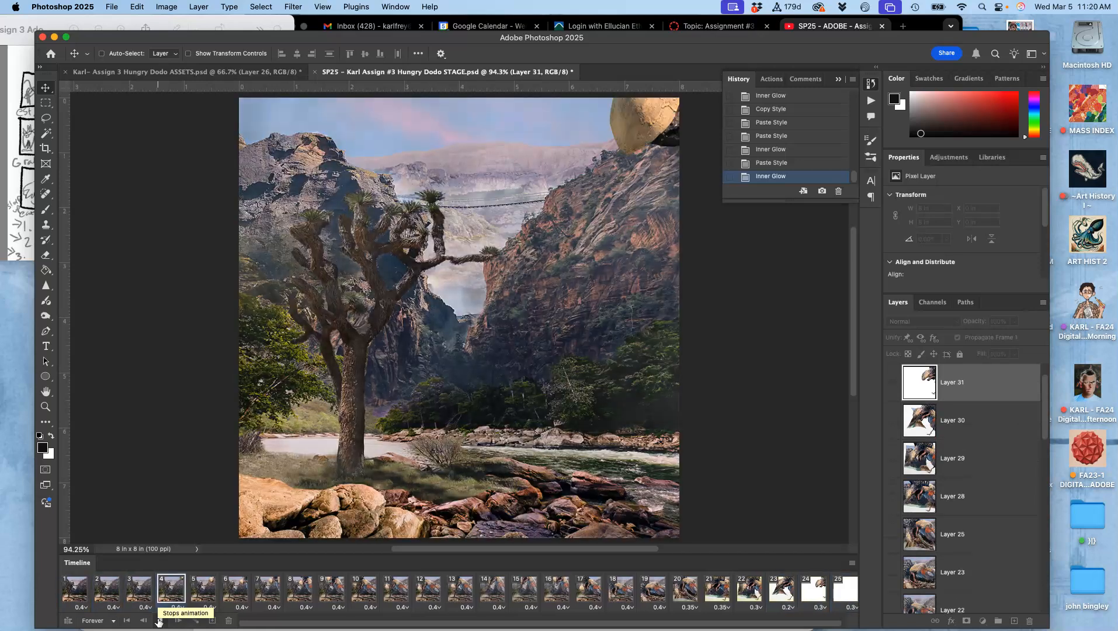
{"action": "left_click", "coordinate": [156, 621]}
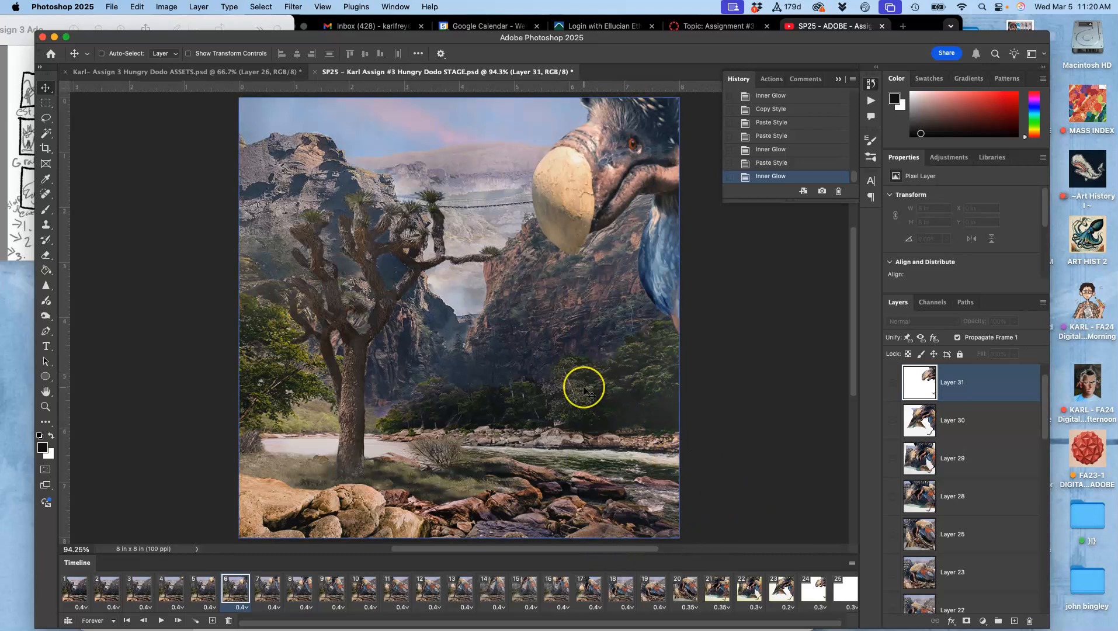
{"action": "scroll", "coordinate": [585, 389], "scroll_direction": "right", "scroll_amount": 2}
{"action": "scroll", "coordinate": [585, 389], "scroll_direction": "left", "scroll_amount": 4}
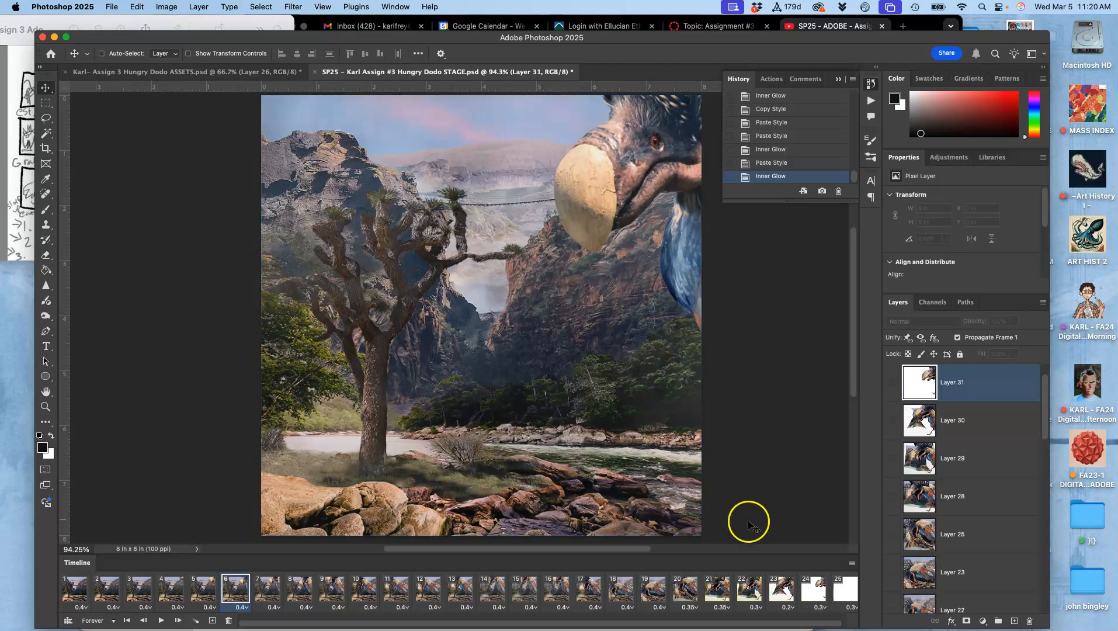
- Set the delay of the blank white frame 25 to a custom 0.35 seconds
{"action": "left_click", "coordinate": [844, 590]}
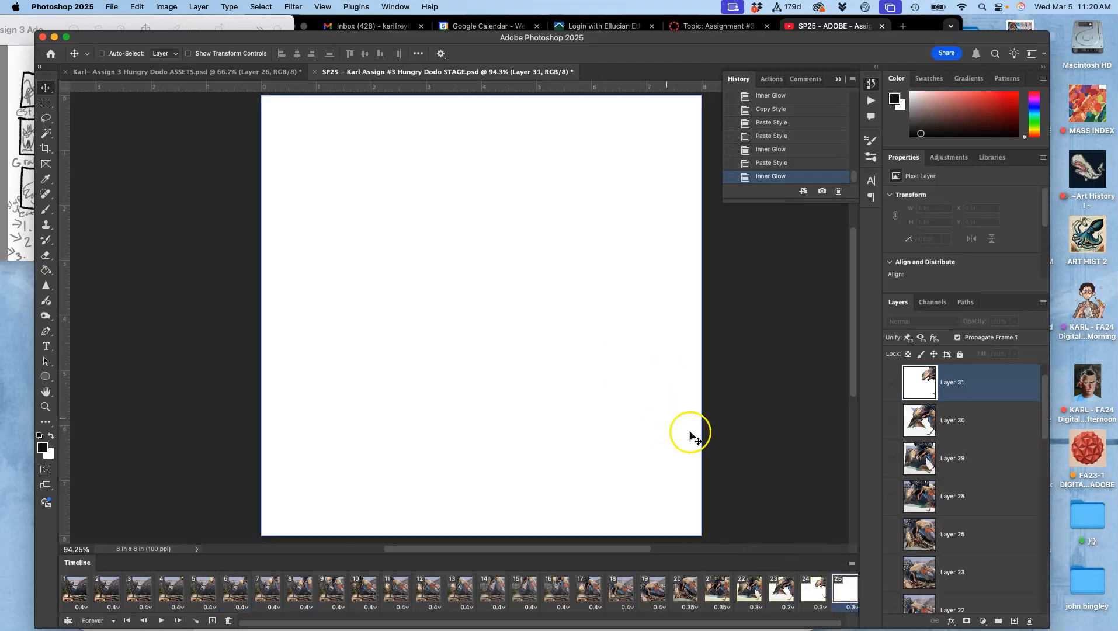
{"action": "scroll", "coordinate": [678, 421], "scroll_direction": "right", "scroll_amount": 3}
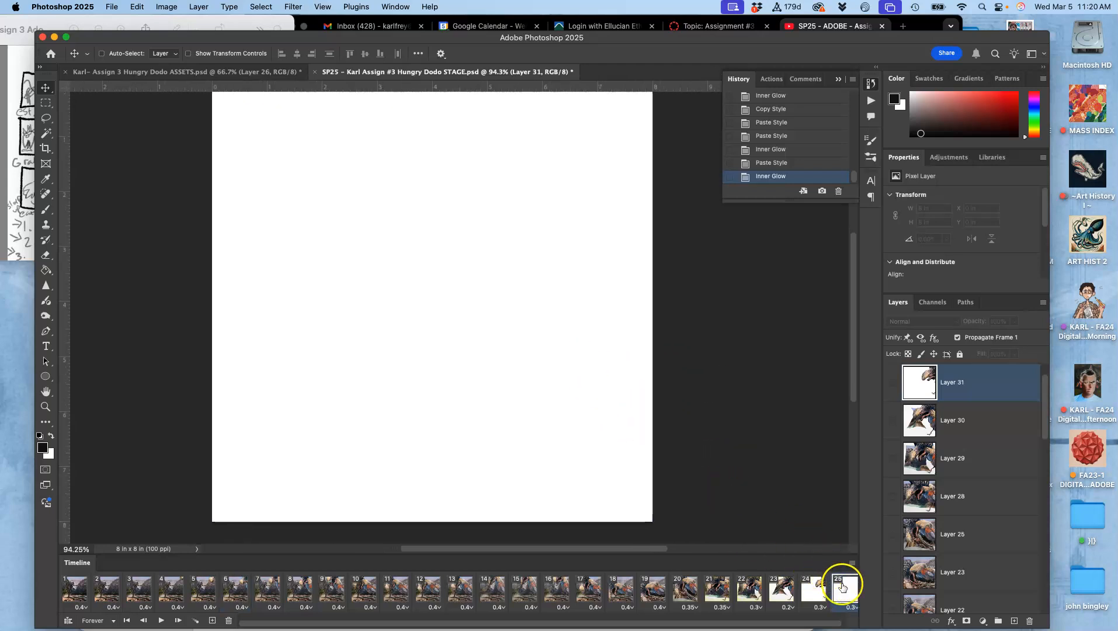
{"action": "left_click", "coordinate": [852, 608]}
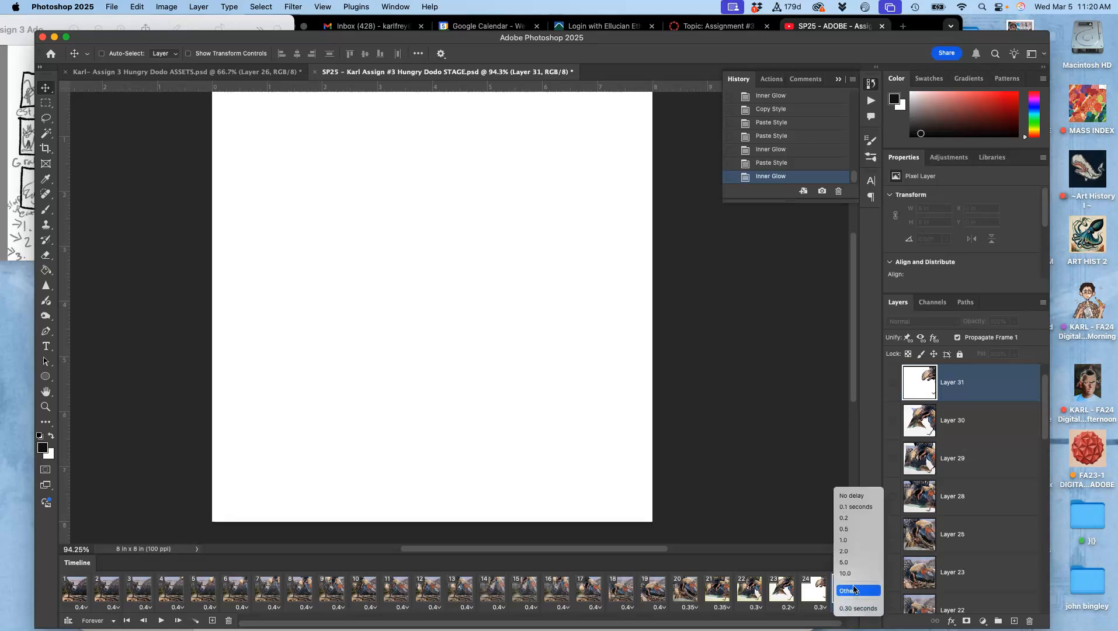
{"action": "left_click", "coordinate": [854, 591]}
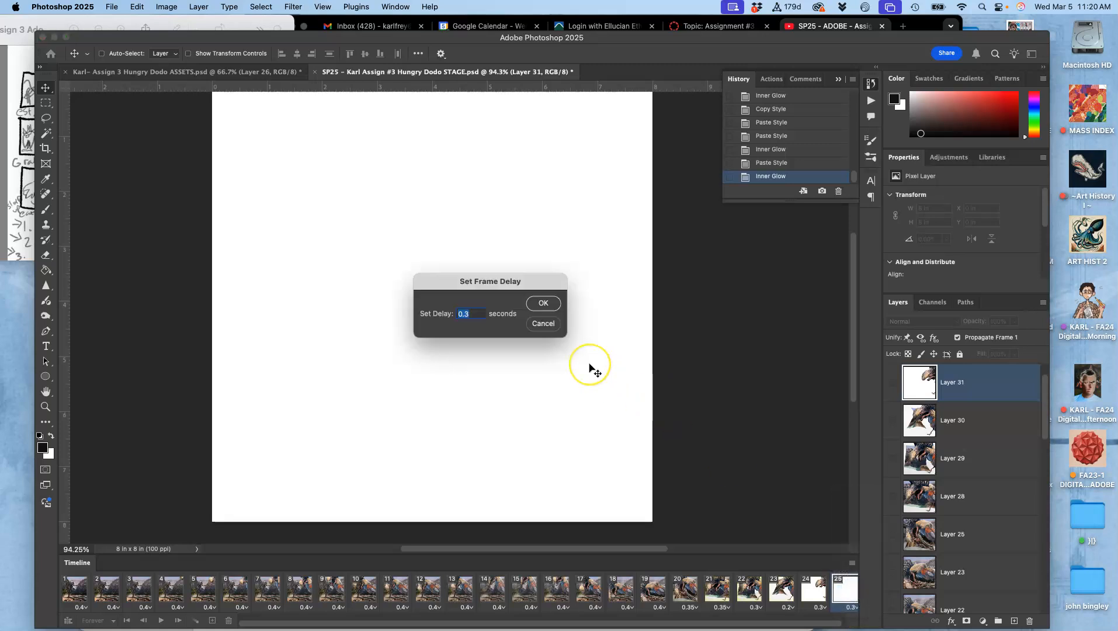
{"action": "left_click", "coordinate": [542, 301]}
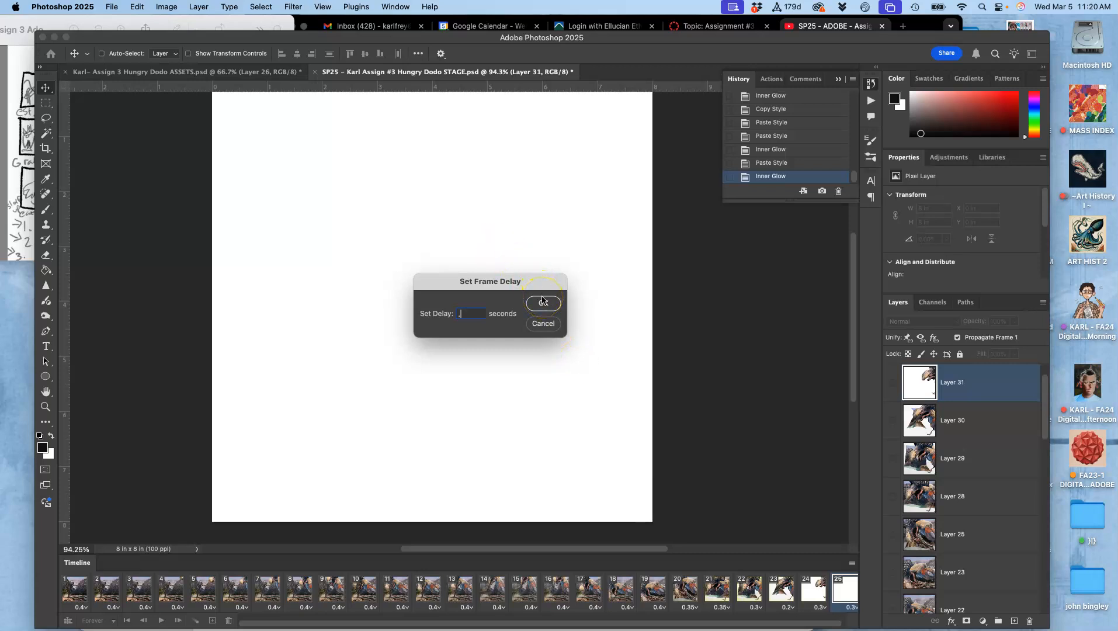
{"action": "left_click", "coordinate": [842, 578]}
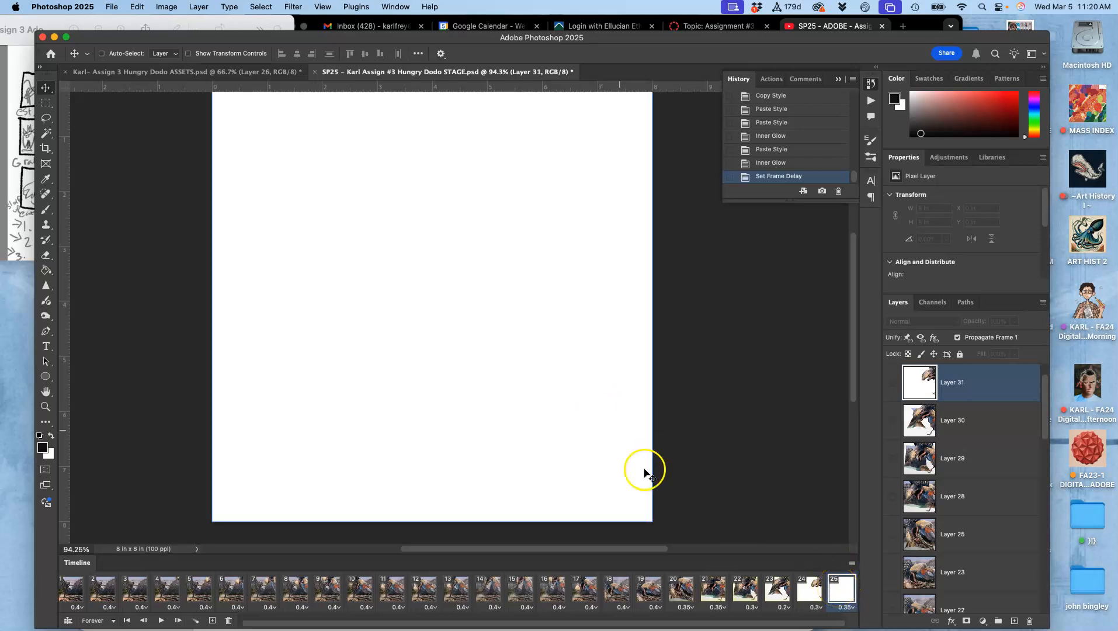
- Switch to Preview to examine the storyboard sketch, and return to the Hungry Dodo STAGE document in Photoshop
{"action": "left_click", "coordinate": [26, 199]}
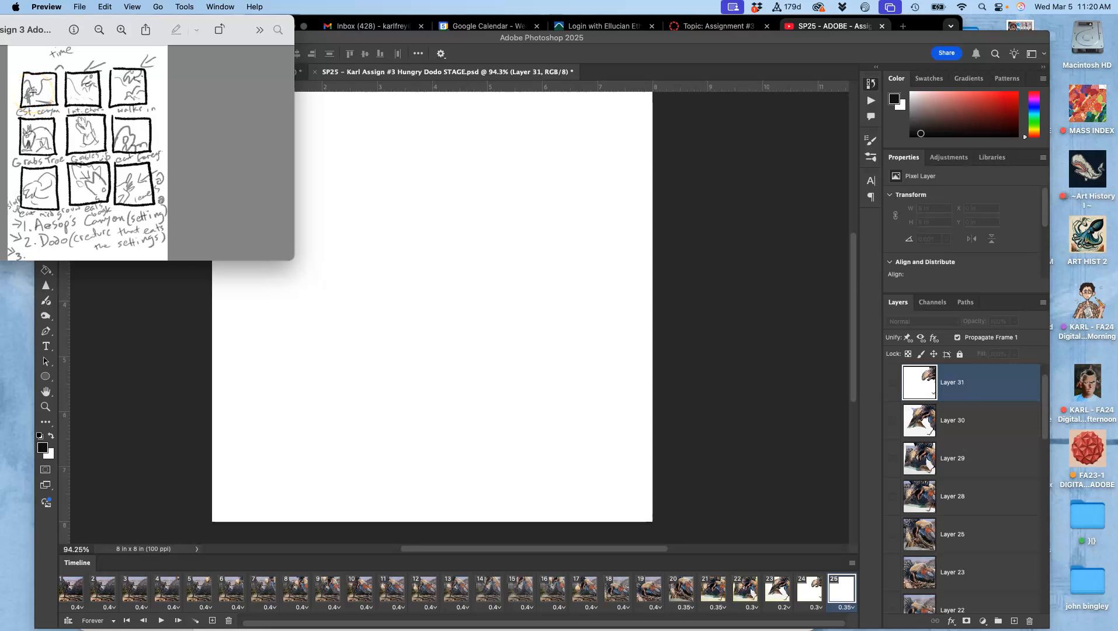
{"action": "left_click", "coordinate": [594, 301]}
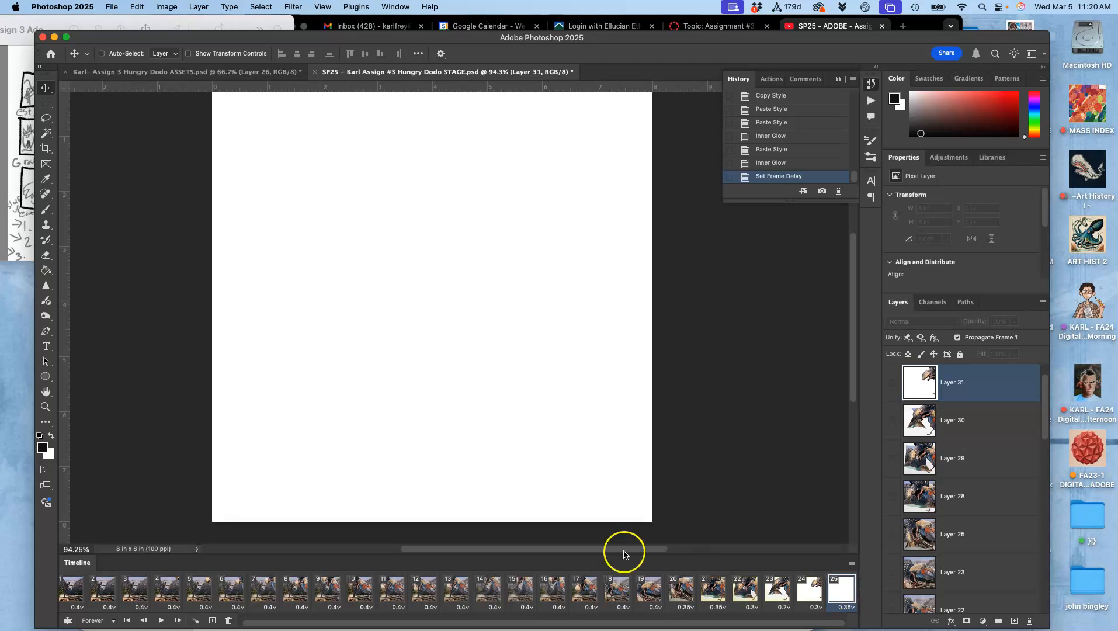
- Tween between frames 25 and 1 with 5 added frames, using all layers with position, opacity and effects
{"action": "scroll", "coordinate": [444, 588], "scroll_direction": "left", "scroll_amount": 1}
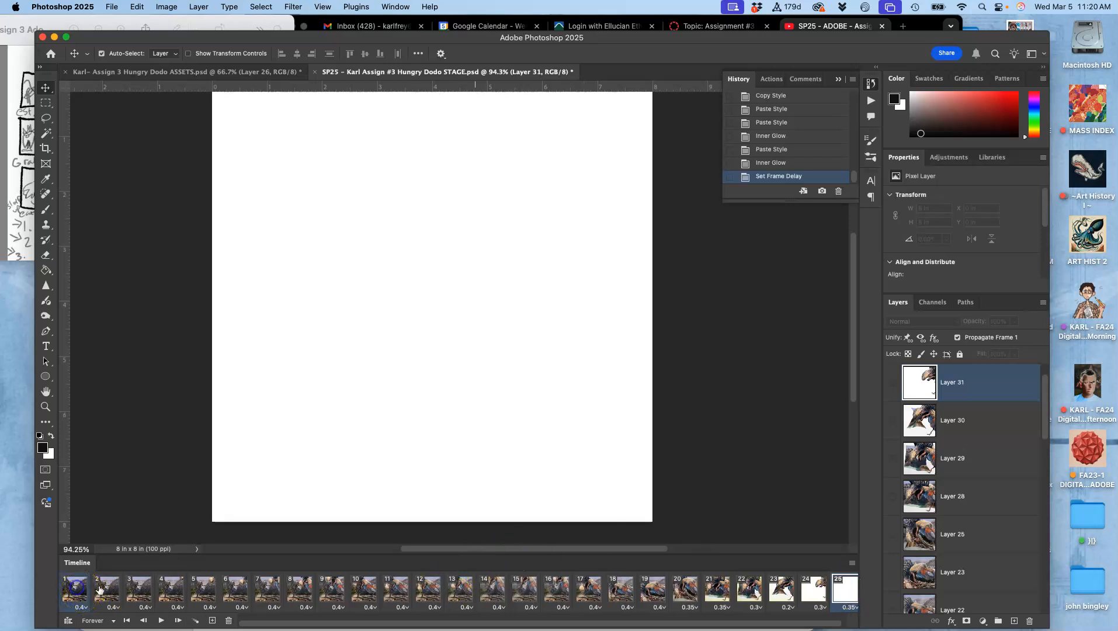
{"action": "left_click", "coordinate": [196, 622]}
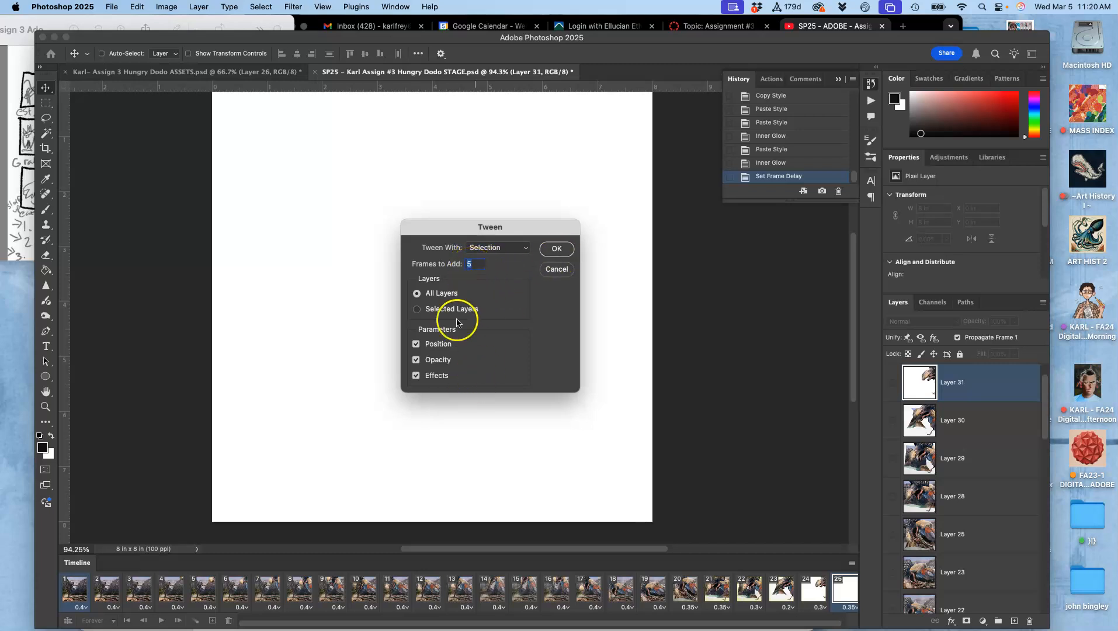
{"action": "left_click", "coordinate": [557, 249]}
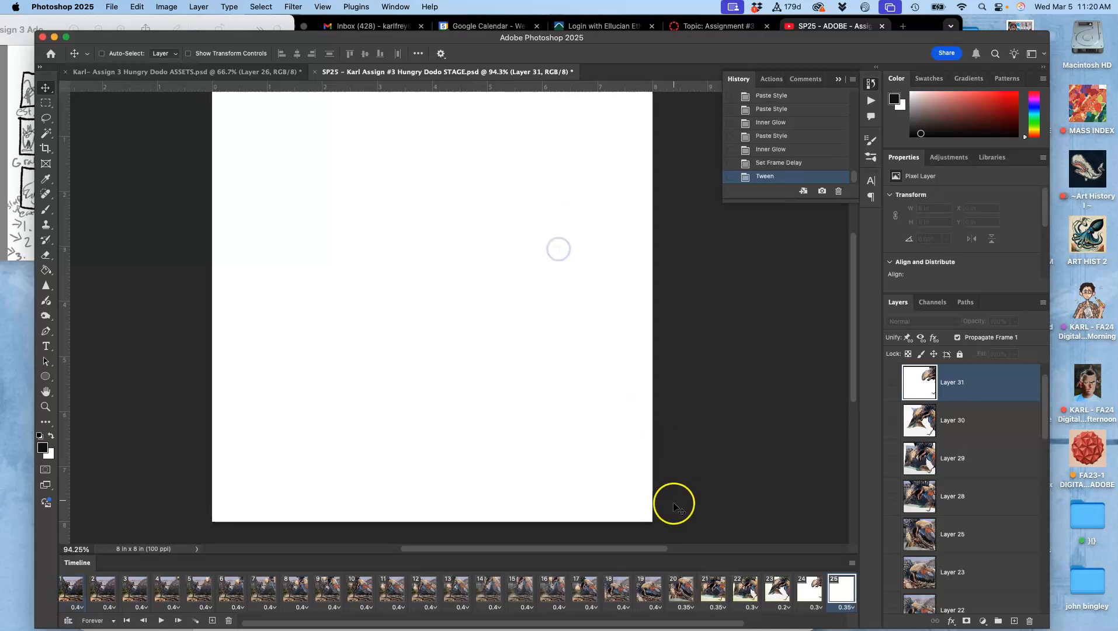
- Examine tweened frames 26 to 30 one by one, checking the opacity of the white Layer 32 in each
{"action": "scroll", "coordinate": [707, 588], "scroll_direction": "right", "scroll_amount": 5}
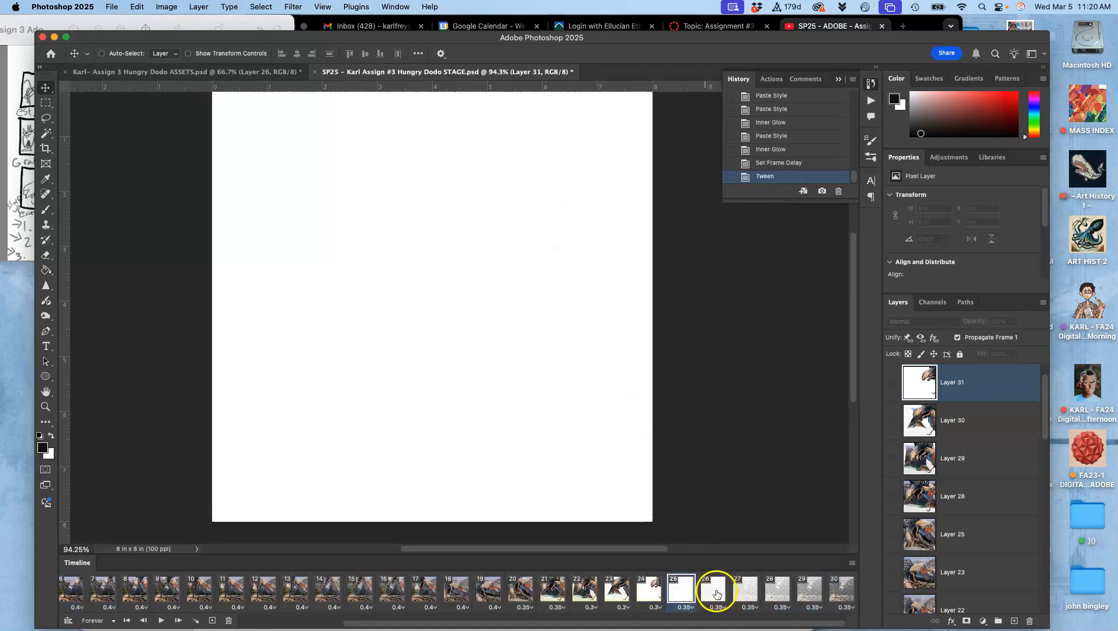
{"action": "left_click", "coordinate": [714, 593]}
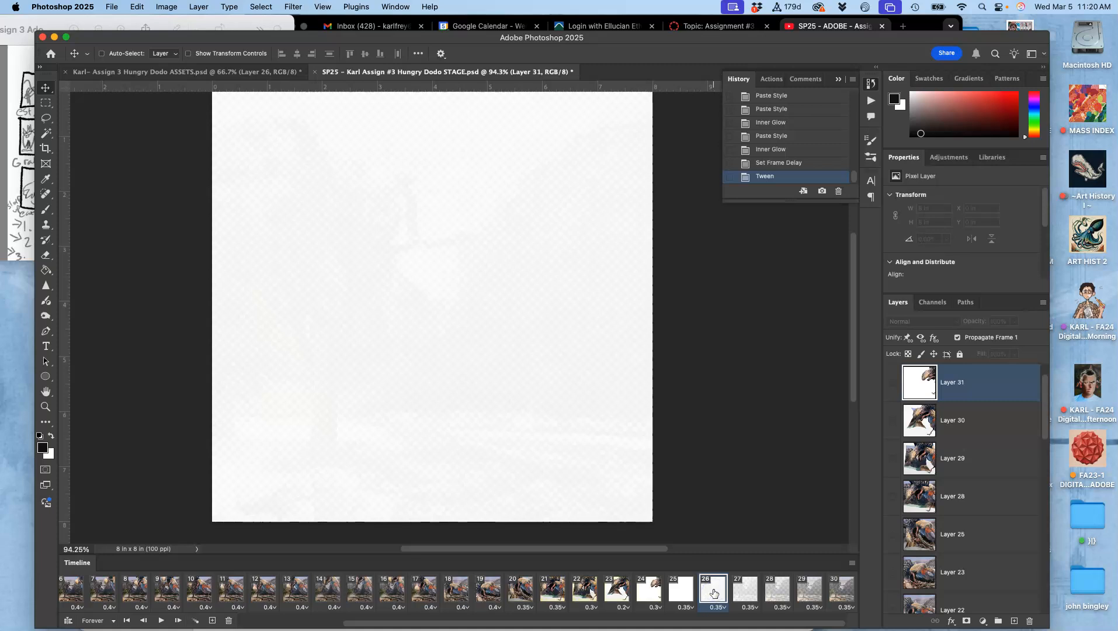
{"action": "scroll", "coordinate": [951, 399], "scroll_direction": "up", "scroll_amount": 2}
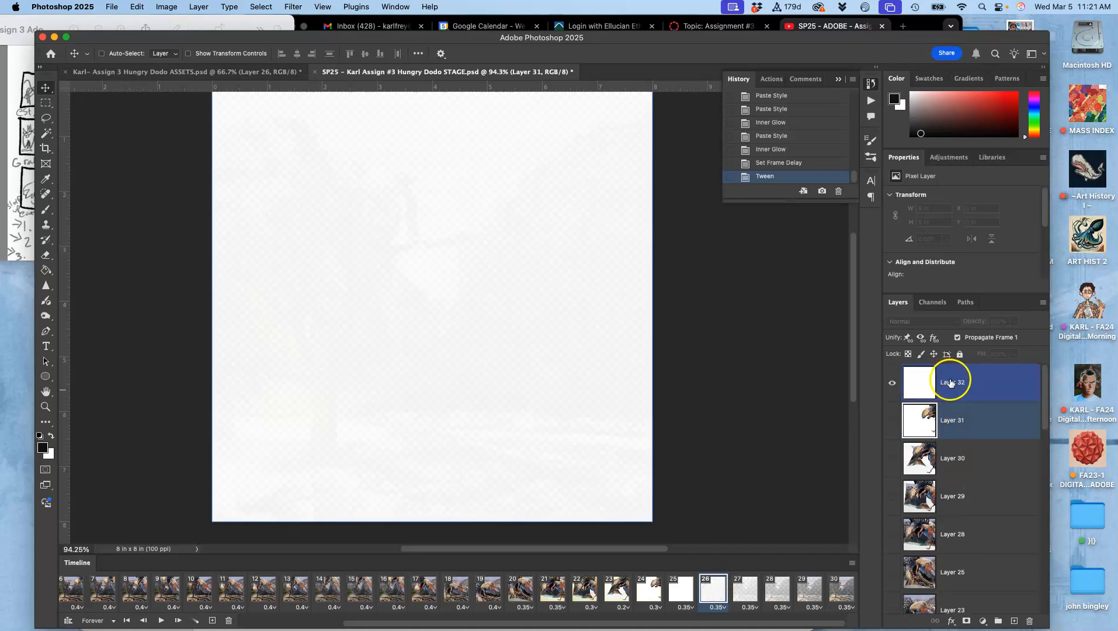
{"action": "left_click", "coordinate": [949, 383]}
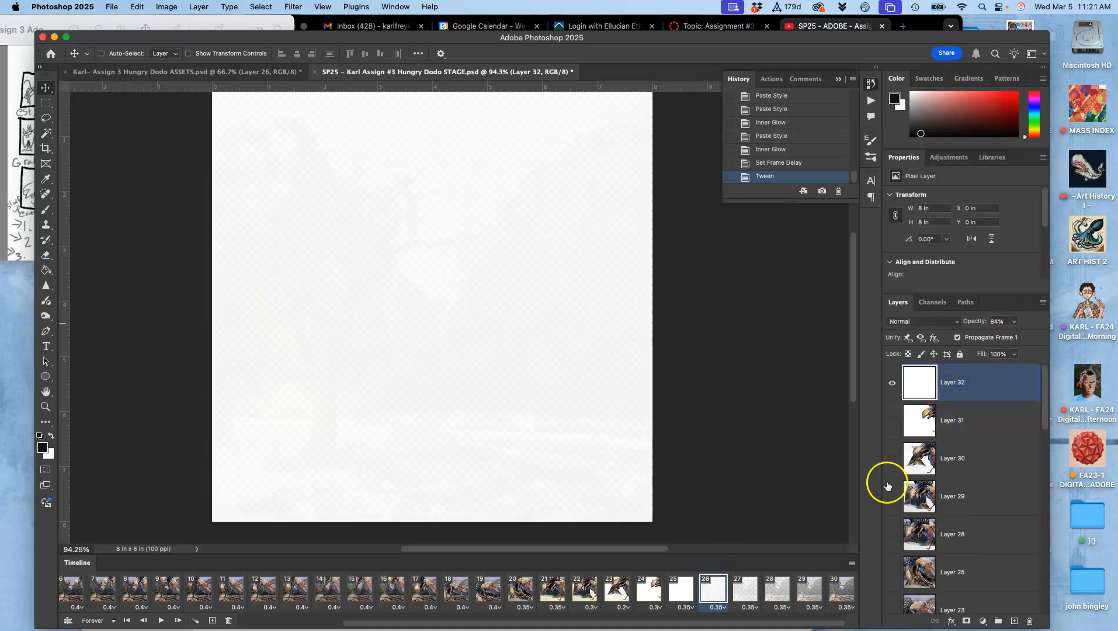
{"action": "left_click", "coordinate": [745, 591]}
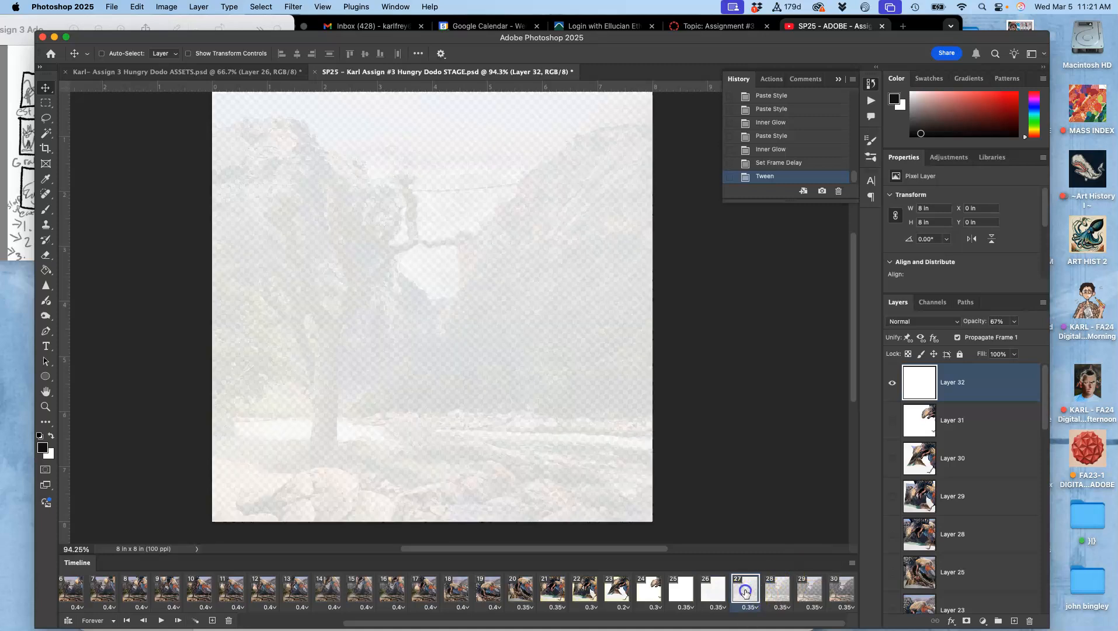
{"action": "left_click", "coordinate": [777, 592]}
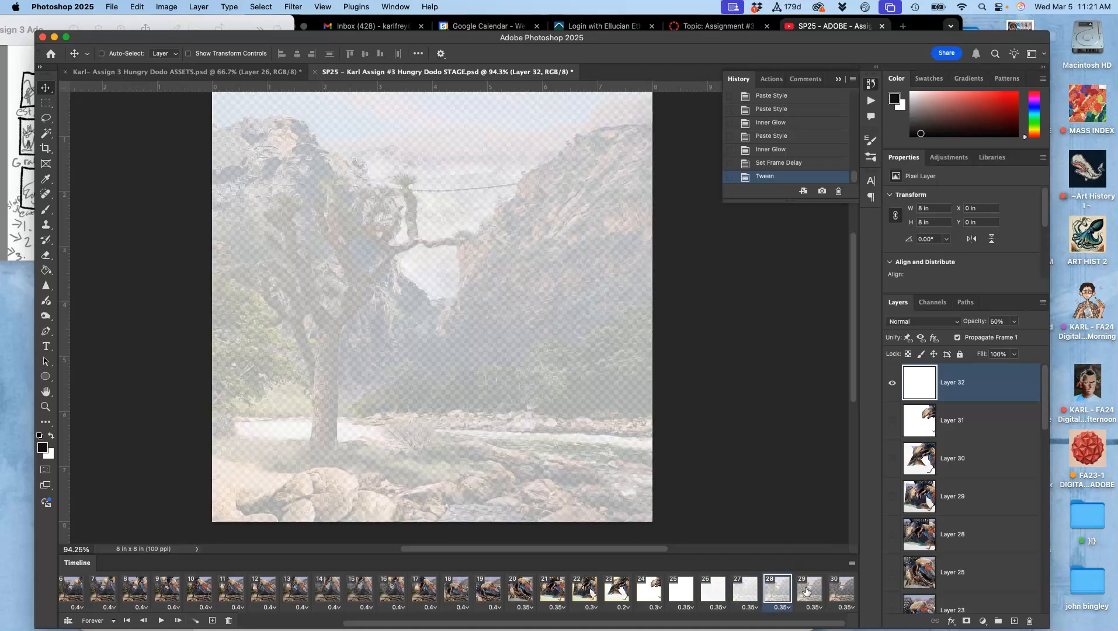
{"action": "left_click", "coordinate": [807, 589]}
{"action": "left_click", "coordinate": [840, 587]}
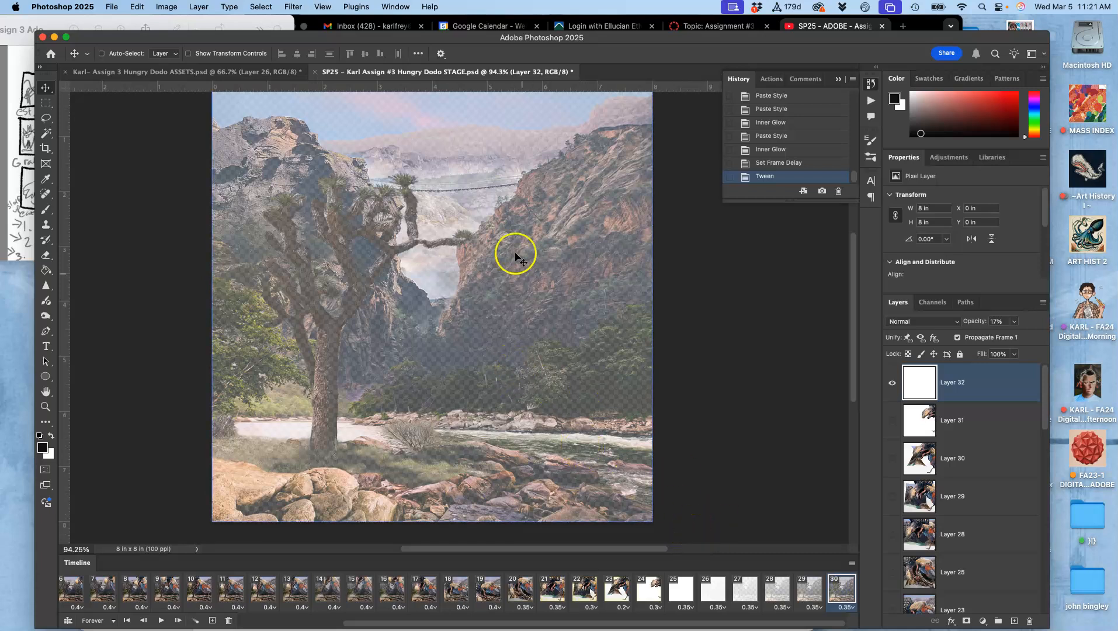
- Set the opacity of the Layer 1 landscape background to 100% in tweened frames 30 and 29
{"action": "scroll", "coordinate": [956, 465], "scroll_direction": "down", "scroll_amount": 10}
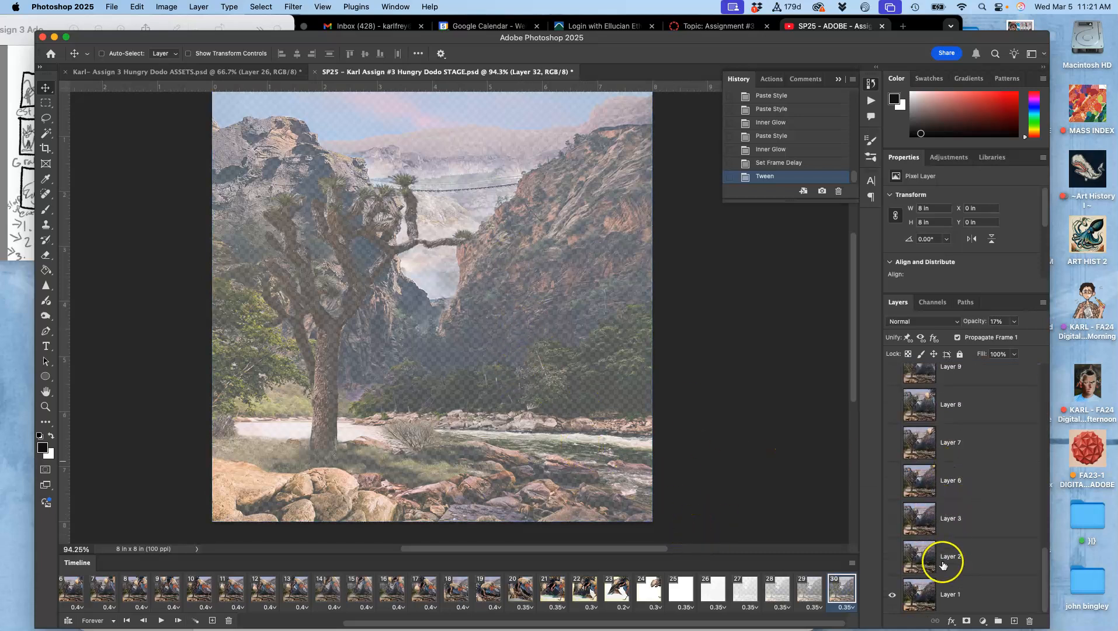
{"action": "left_click", "coordinate": [944, 592]}
{"action": "left_click", "coordinate": [1015, 323]}
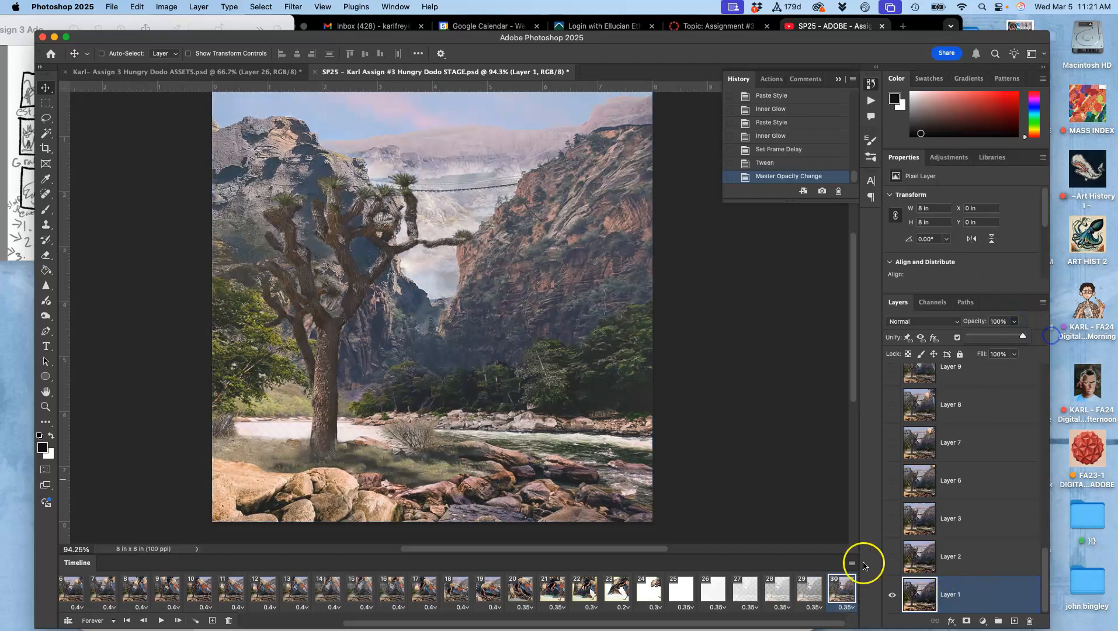
{"action": "left_click", "coordinate": [811, 589]}
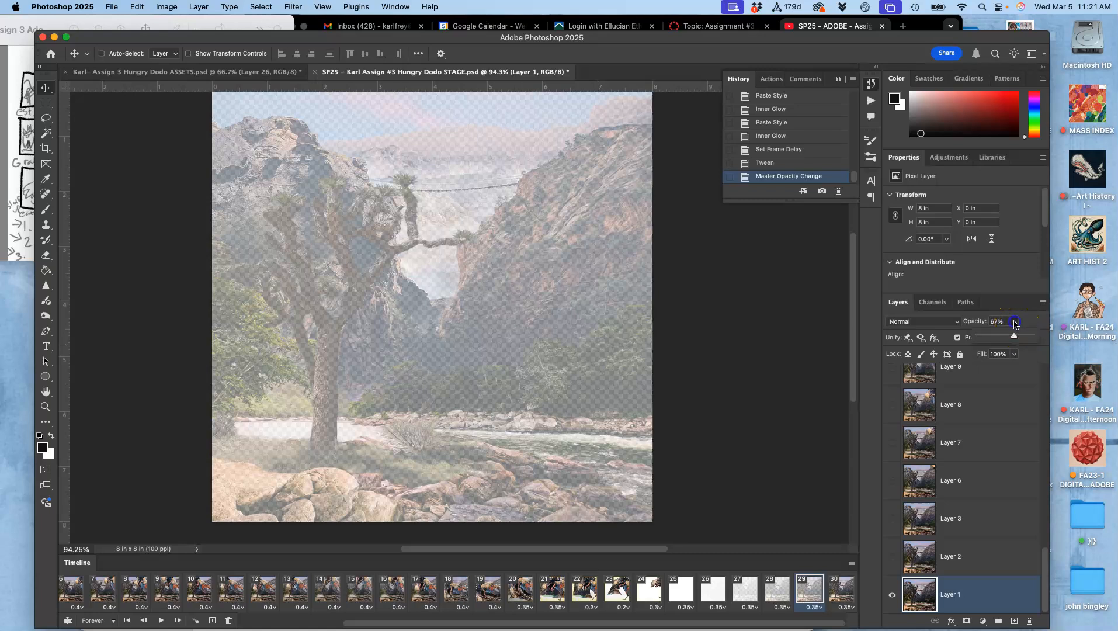
{"action": "left_click_drag", "start_coordinate": [1014, 338], "coordinate": [1060, 338]}
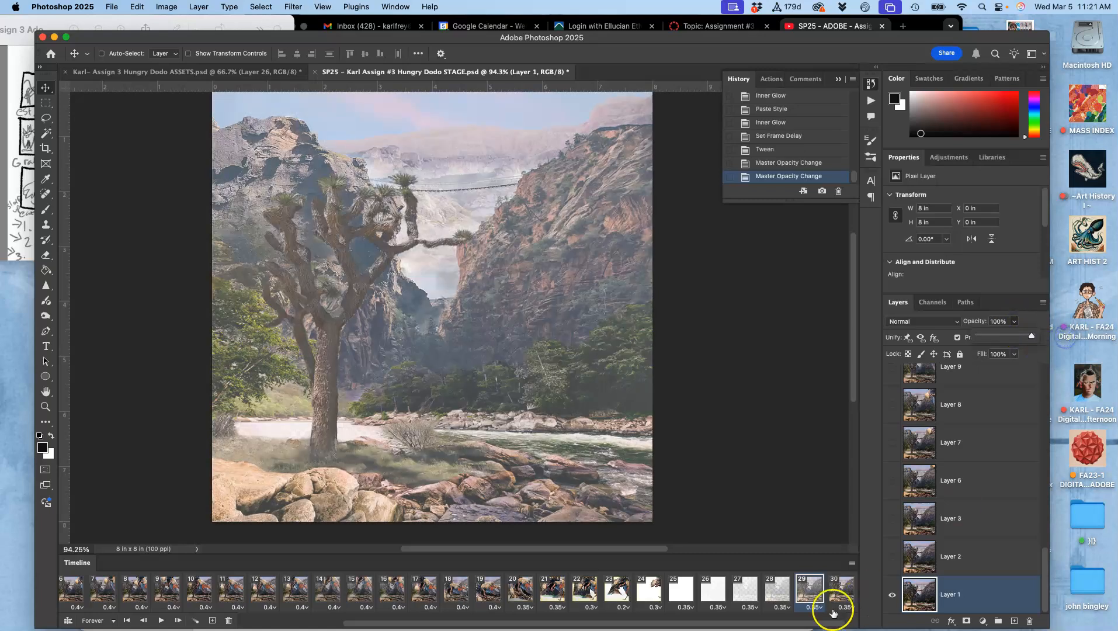
- Raise Layer 1's opacity to 100% in tweened frames 28, 27 and 26 as well
{"action": "left_click", "coordinate": [781, 591]}
{"action": "left_click", "coordinate": [1015, 322]}
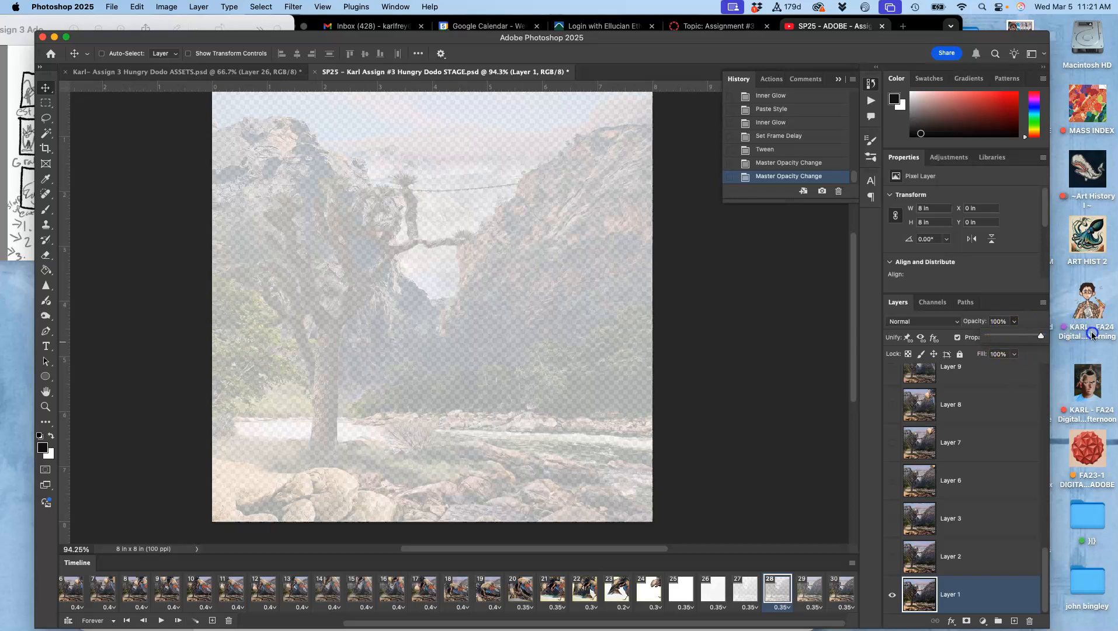
{"action": "left_click_drag", "start_coordinate": [1093, 333], "coordinate": [1094, 334]}
{"action": "left_click", "coordinate": [746, 589]}
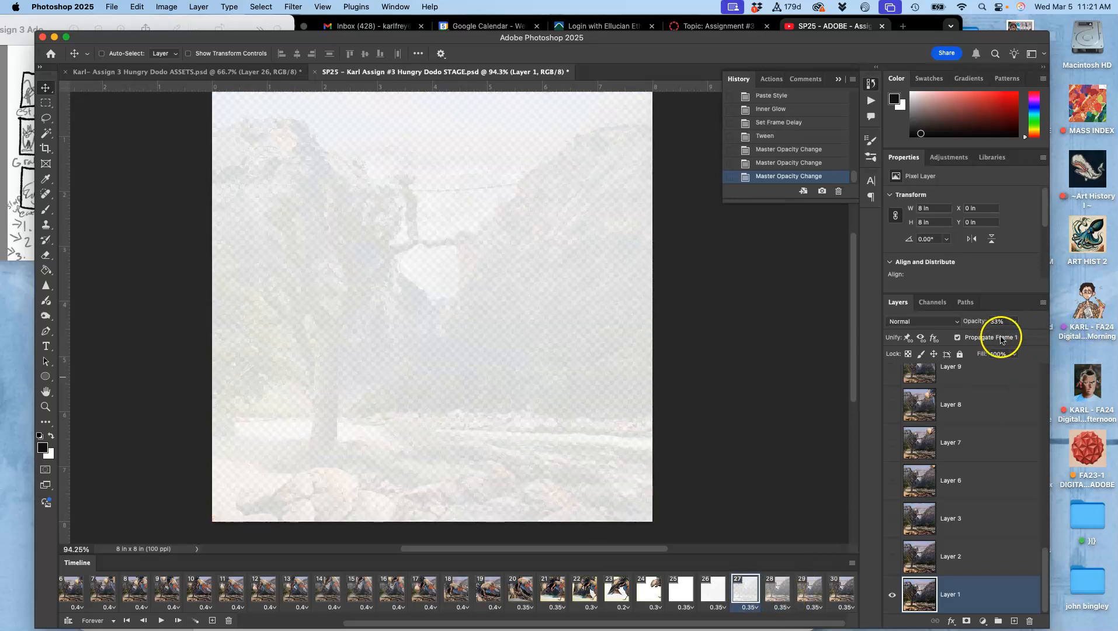
{"action": "left_click_drag", "start_coordinate": [1015, 322], "coordinate": [1084, 336]}
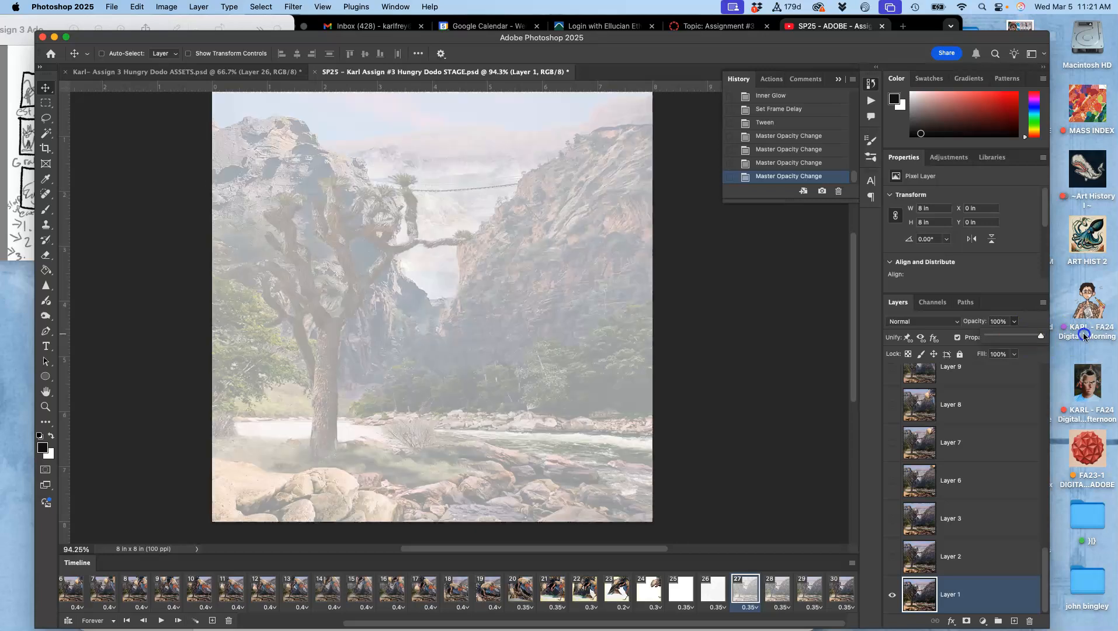
{"action": "left_click", "coordinate": [714, 589]}
{"action": "left_click", "coordinate": [1014, 323]}
{"action": "left_click_drag", "start_coordinate": [997, 339], "coordinate": [1041, 336]}
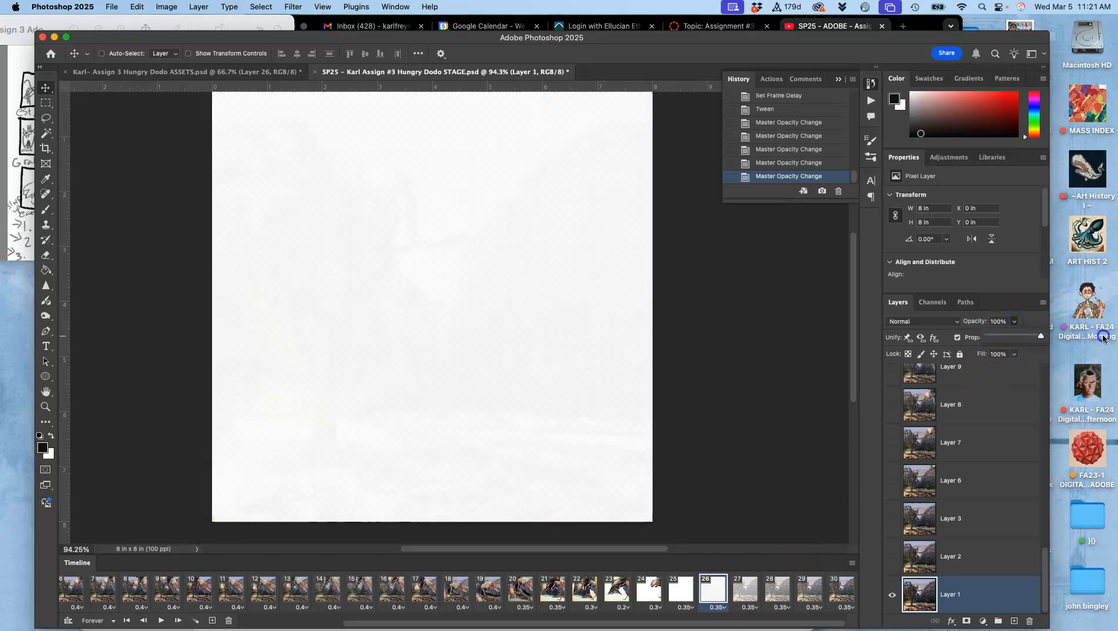
- Play the animation from frame 19 through the white fade and back into the opening frames, and stop it
{"action": "left_click", "coordinate": [682, 591]}
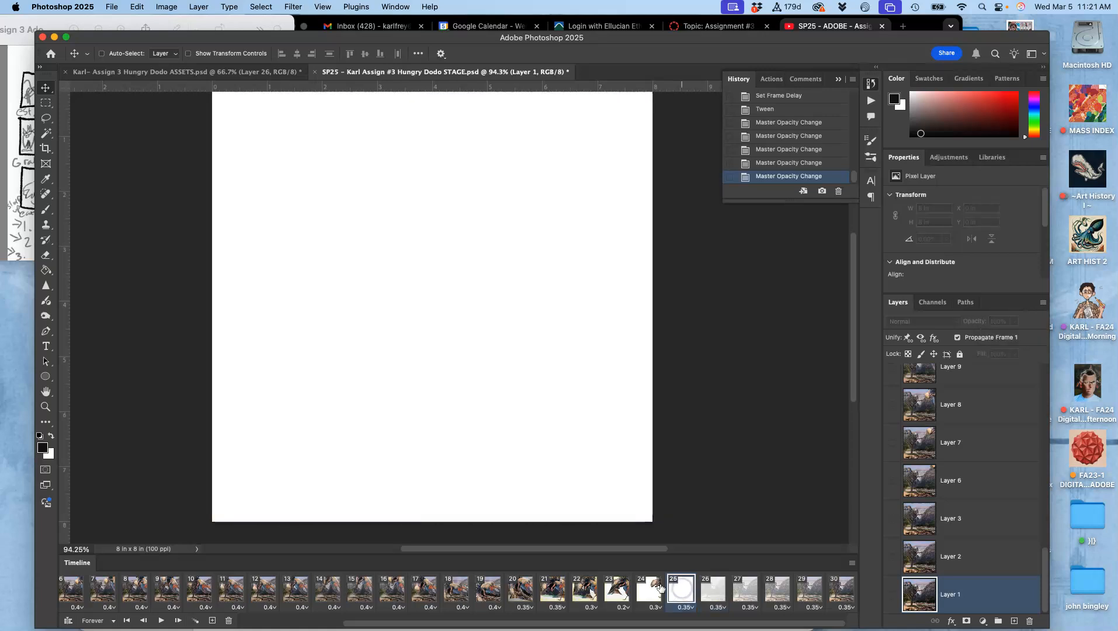
{"action": "left_click", "coordinate": [488, 591]}
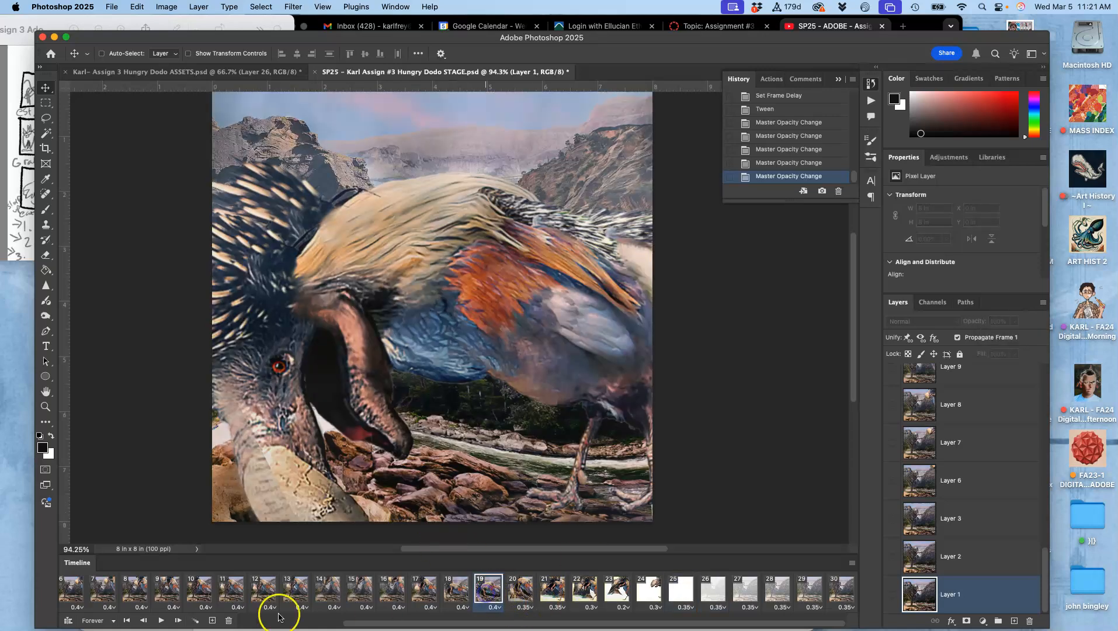
{"action": "left_click", "coordinate": [163, 619]}
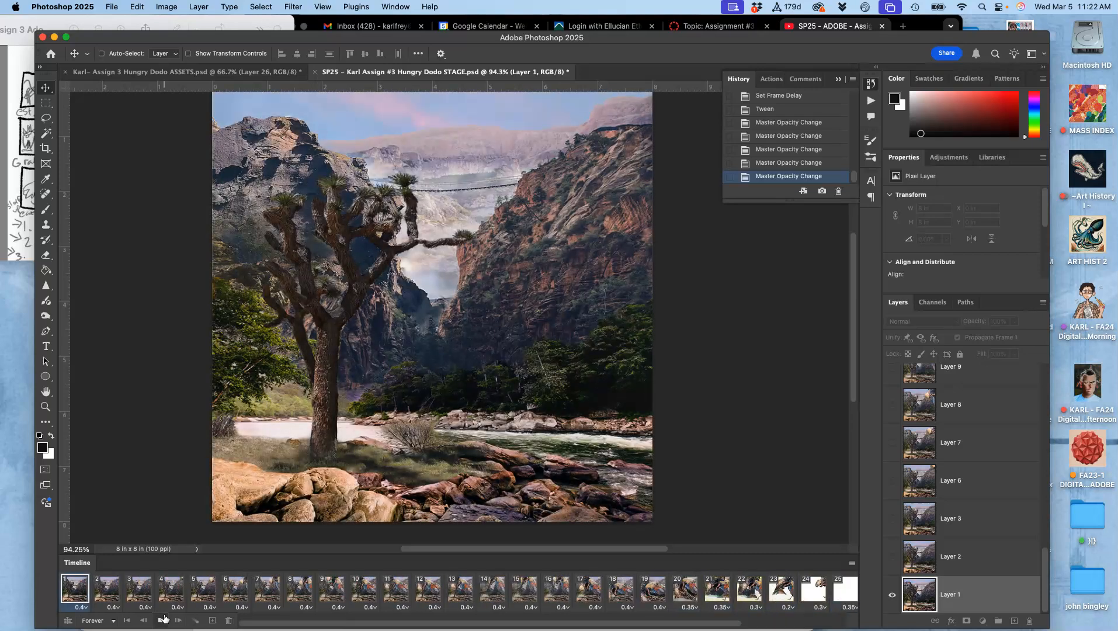
{"action": "left_click", "coordinate": [162, 620]}
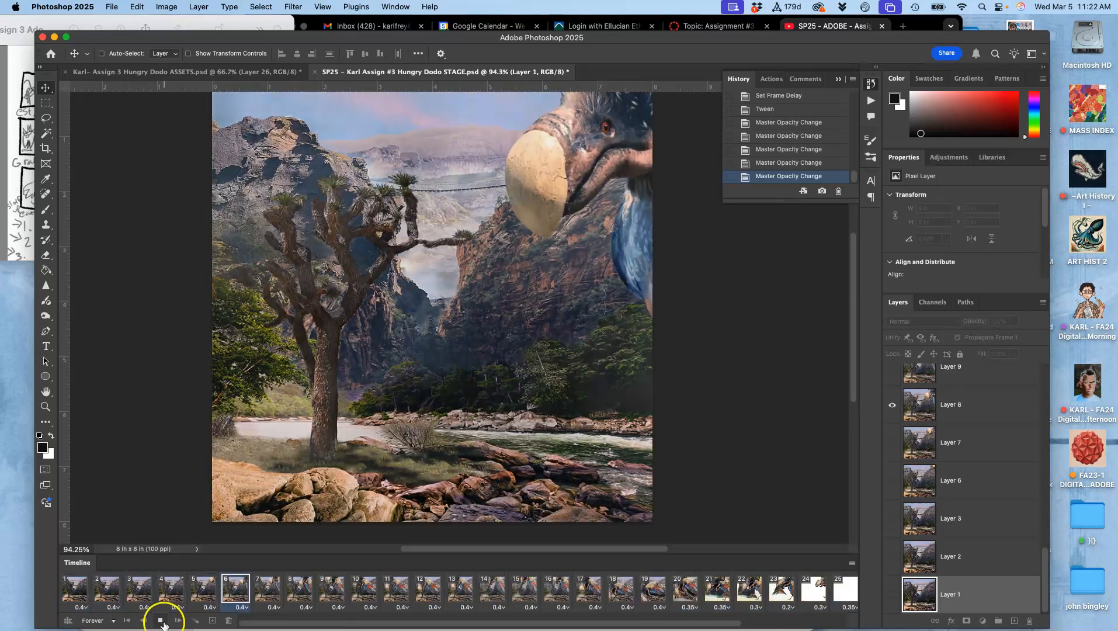
- Save the Hungry Dodo STAGE document and open the Save for Web (Legacy) export
{"action": "key", "text": "super+s"}
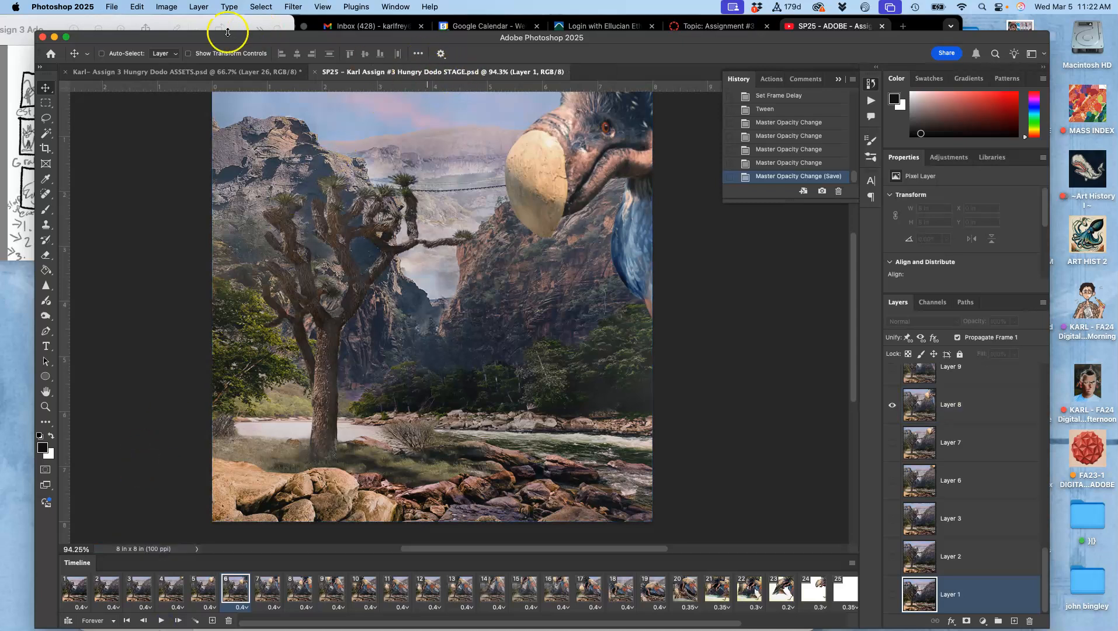
{"action": "left_click", "coordinate": [111, 7]}
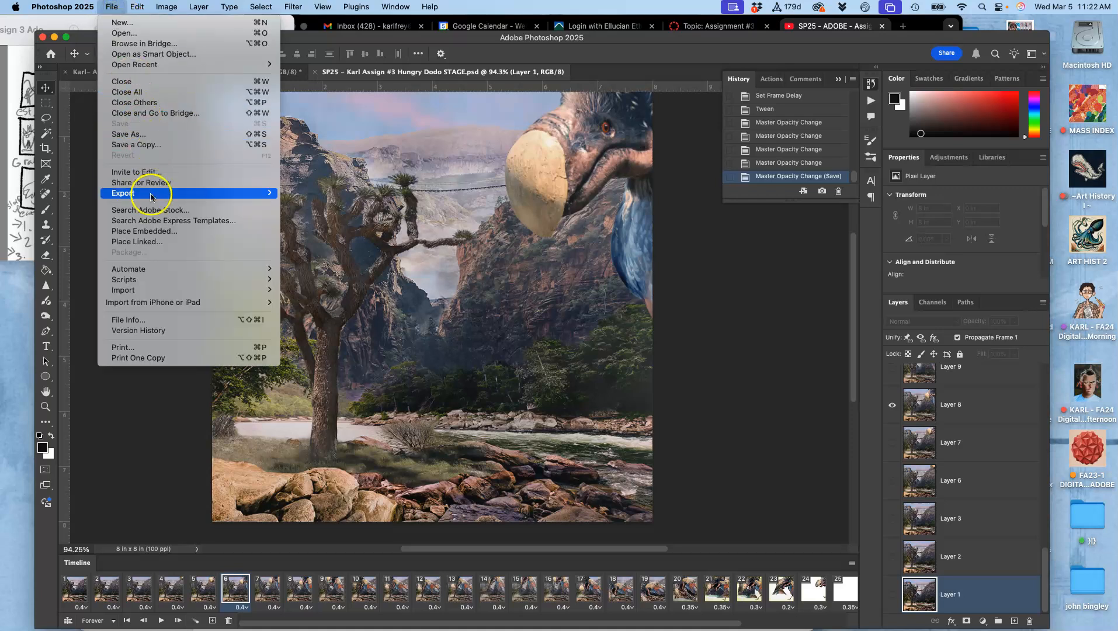
{"action": "mouse_move", "coordinate": [143, 193]}
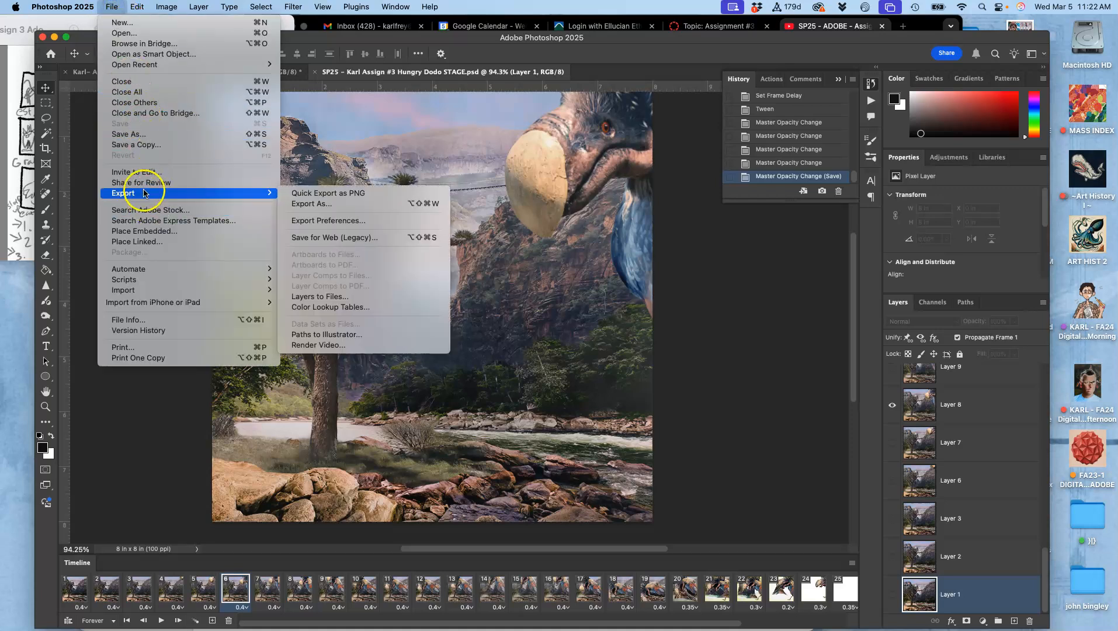
{"action": "left_click", "coordinate": [323, 236]}
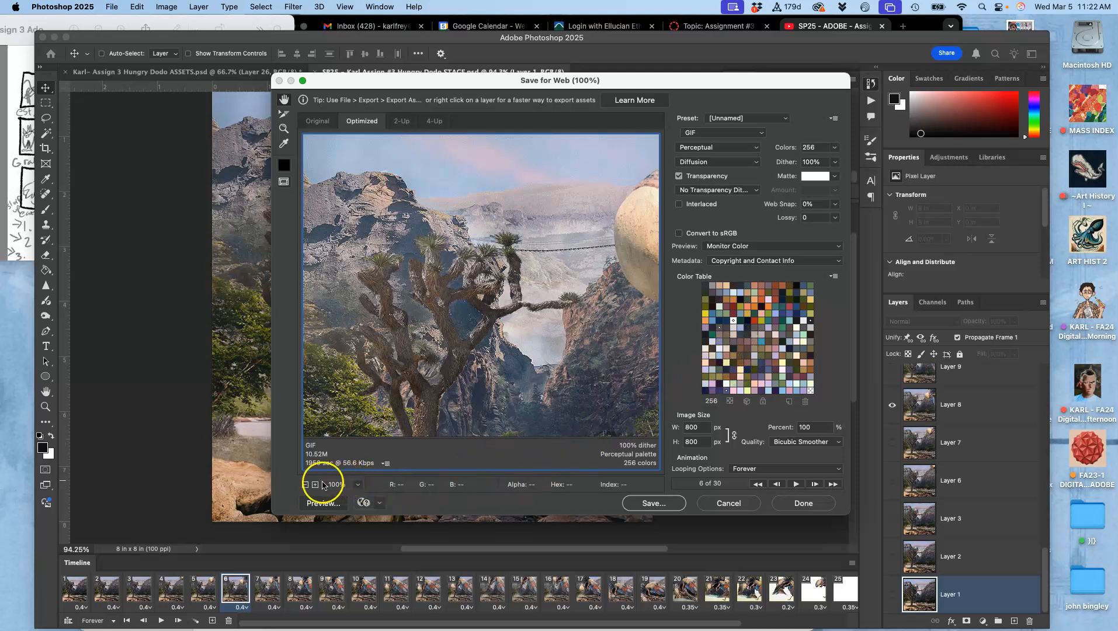
- Set the export preview zoom to 66.7% and play the optimized GIF animation to review it
{"action": "left_click", "coordinate": [304, 485]}
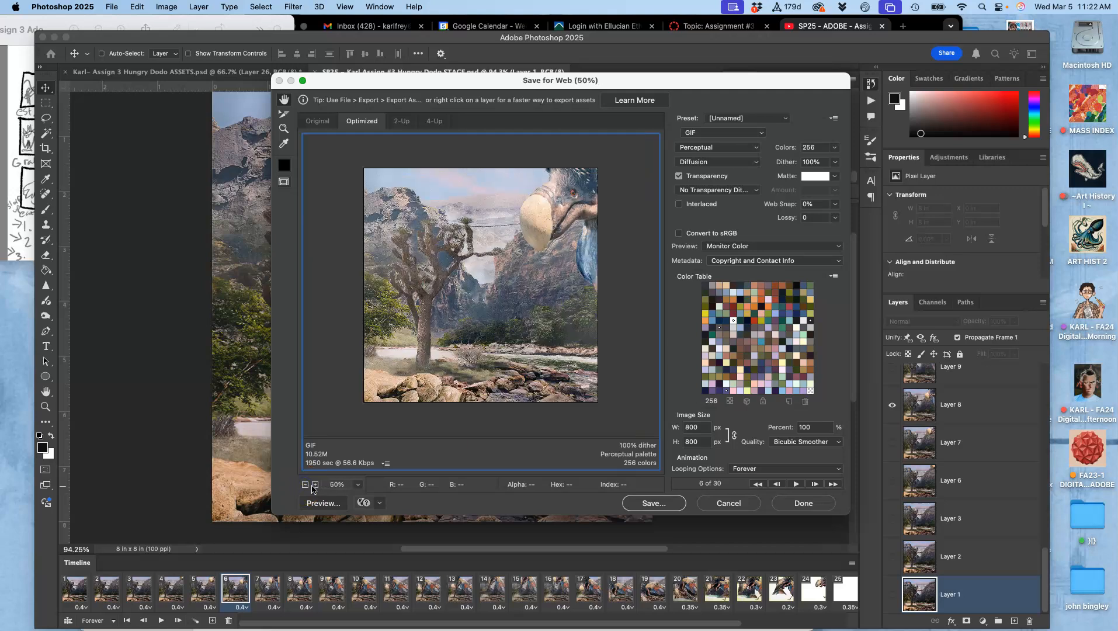
{"action": "left_click", "coordinate": [315, 486]}
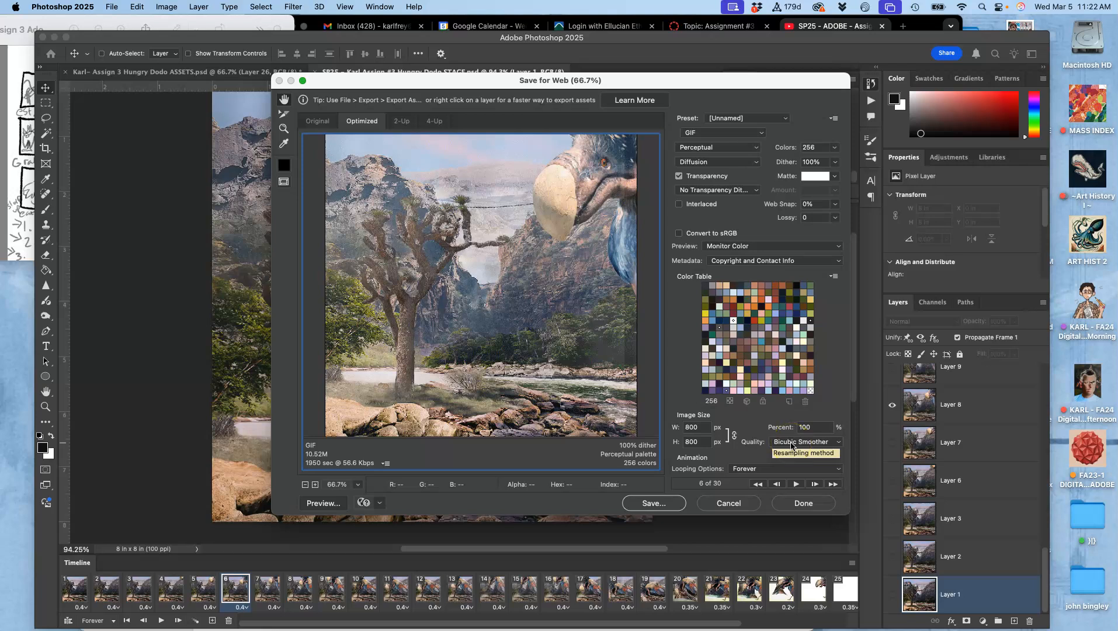
{"action": "left_click", "coordinate": [796, 484]}
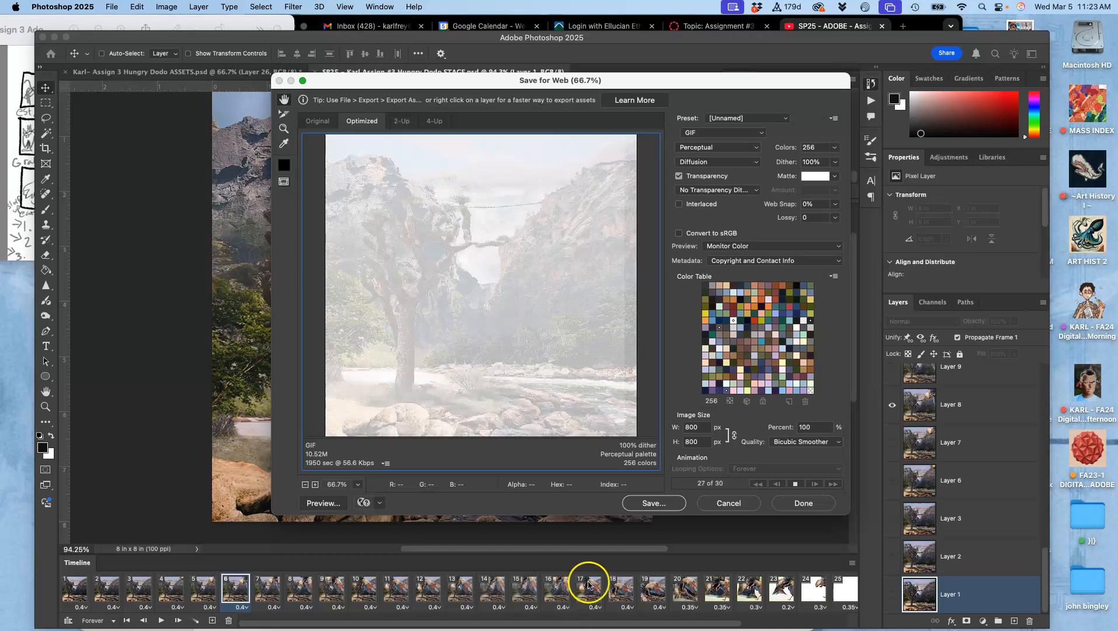
- Save the optimized animation to the Desktop as the Hungry Dodo STAGE GIF, with the format kept at Images Only
{"action": "left_click", "coordinate": [654, 503]}
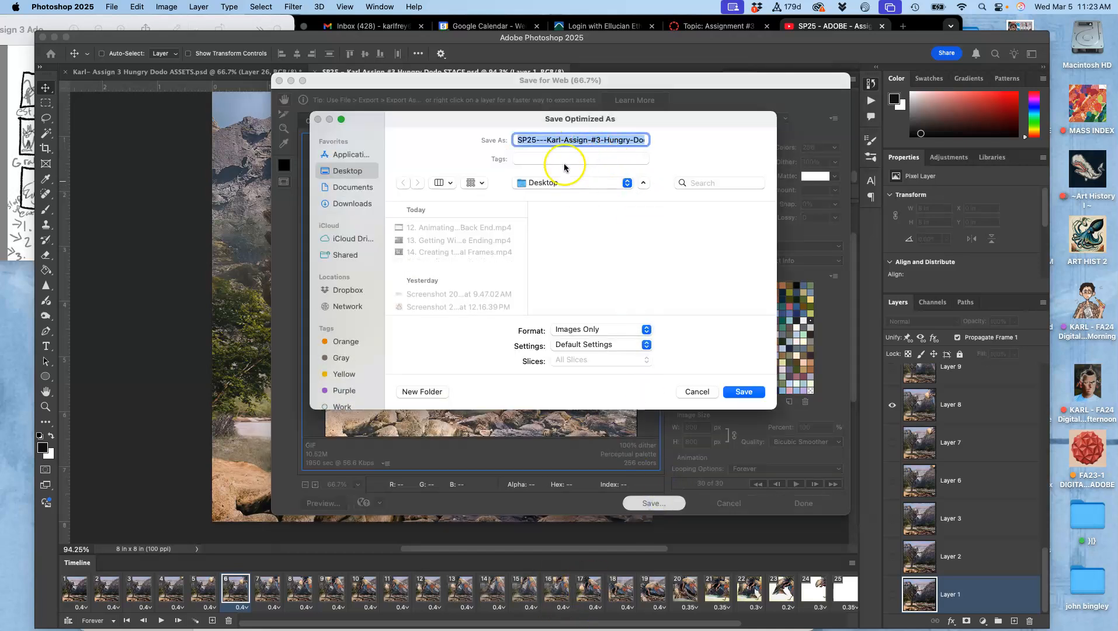
{"action": "left_click", "coordinate": [601, 139]}
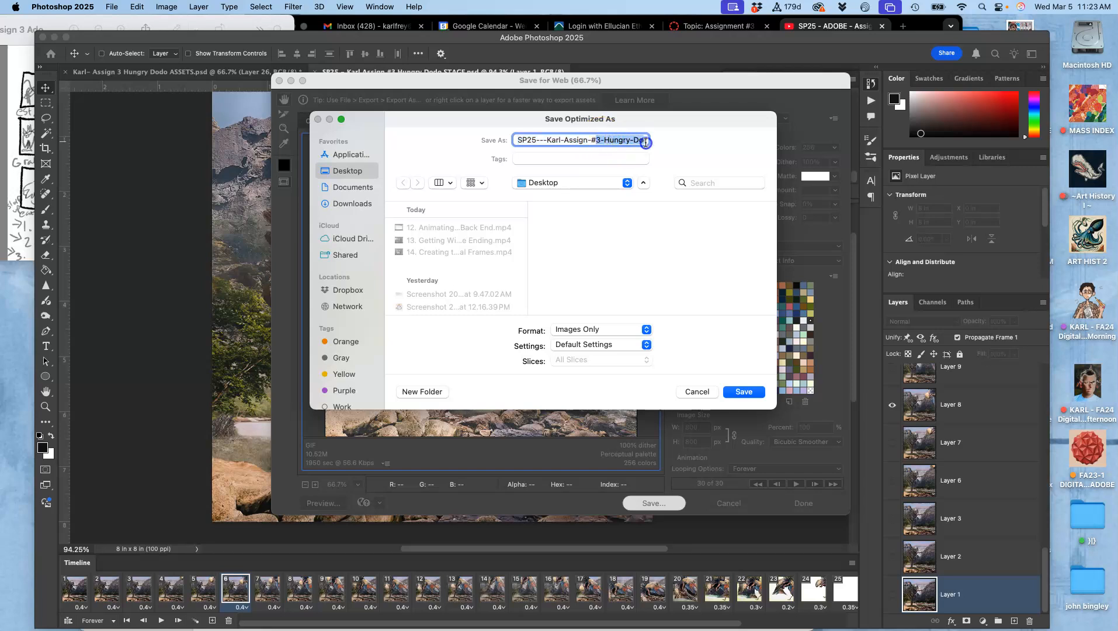
{"action": "left_click_drag", "start_coordinate": [645, 142], "coordinate": [681, 148]}
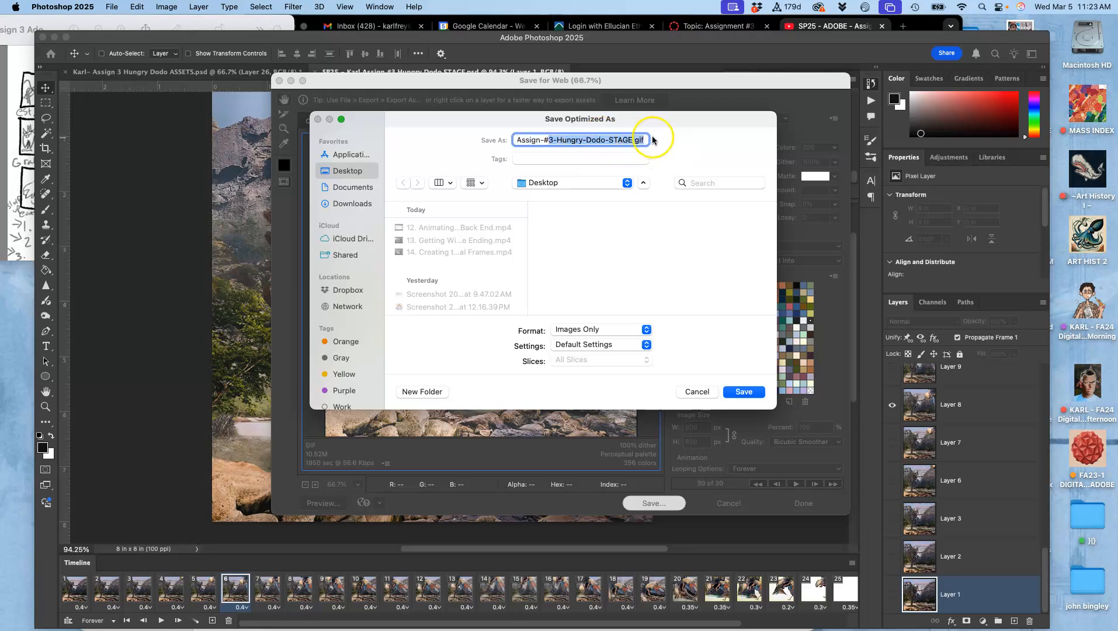
{"action": "left_click", "coordinate": [610, 329]}
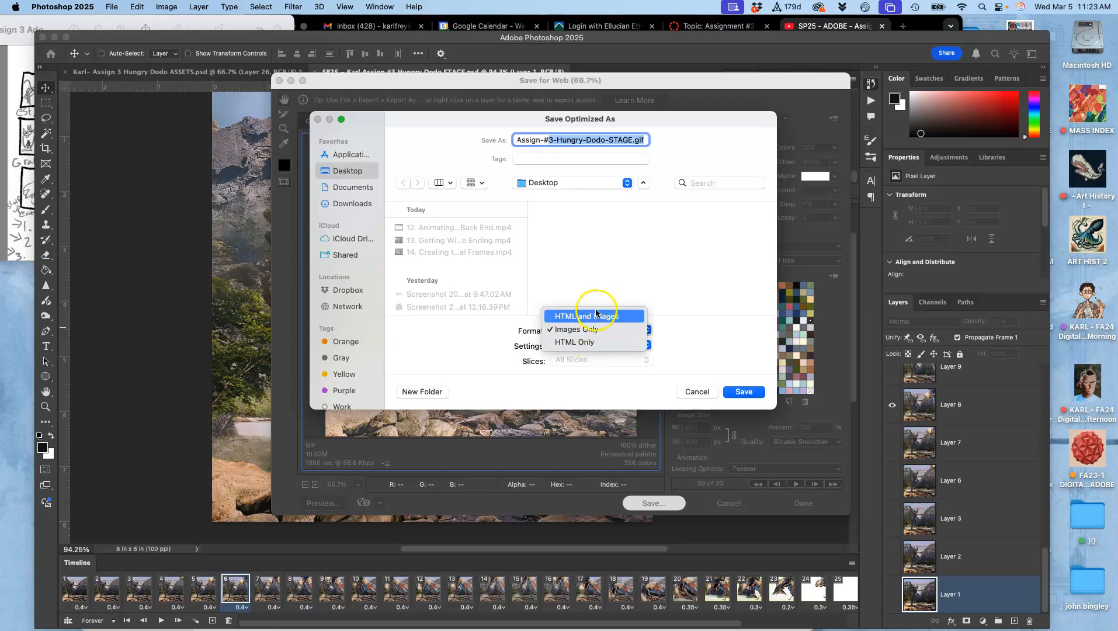
{"action": "left_click", "coordinate": [595, 329]}
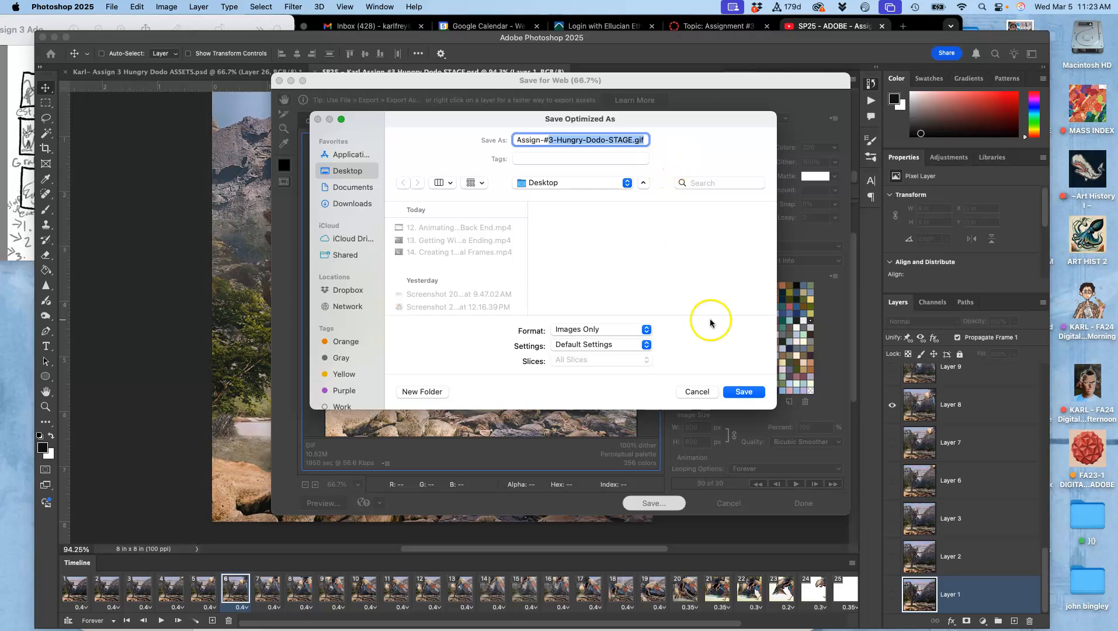
{"action": "left_click", "coordinate": [744, 390]}
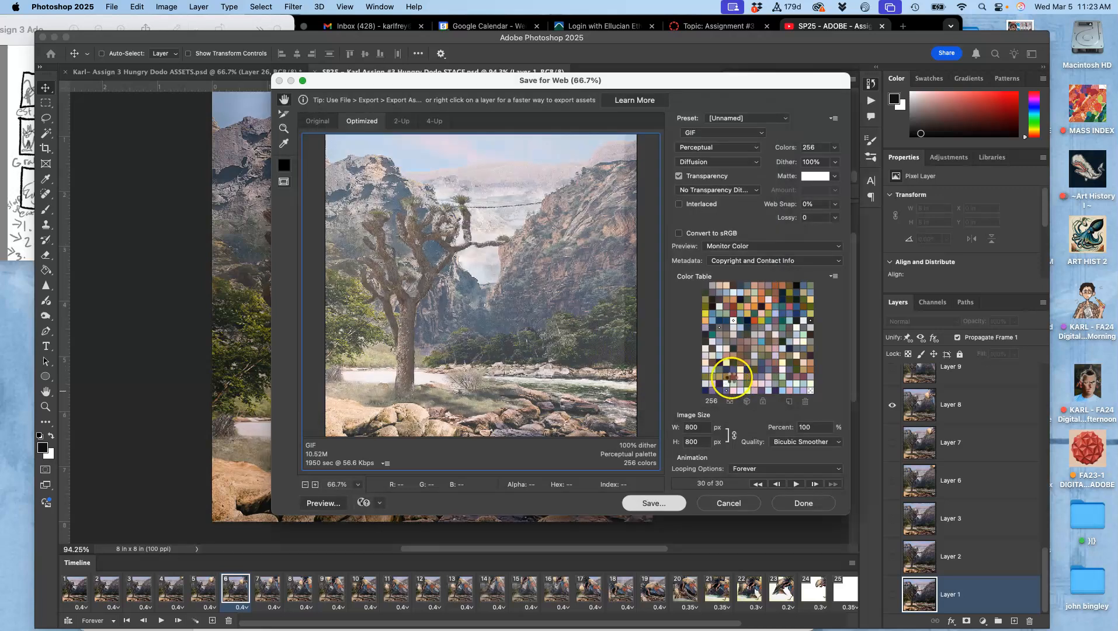
- Zoom the stage out to 66.7%, tag the exported Hungry Dodo STAGE GIF on the desktop orange, and move it to an empty area
{"action": "key", "text": "super+minus"}
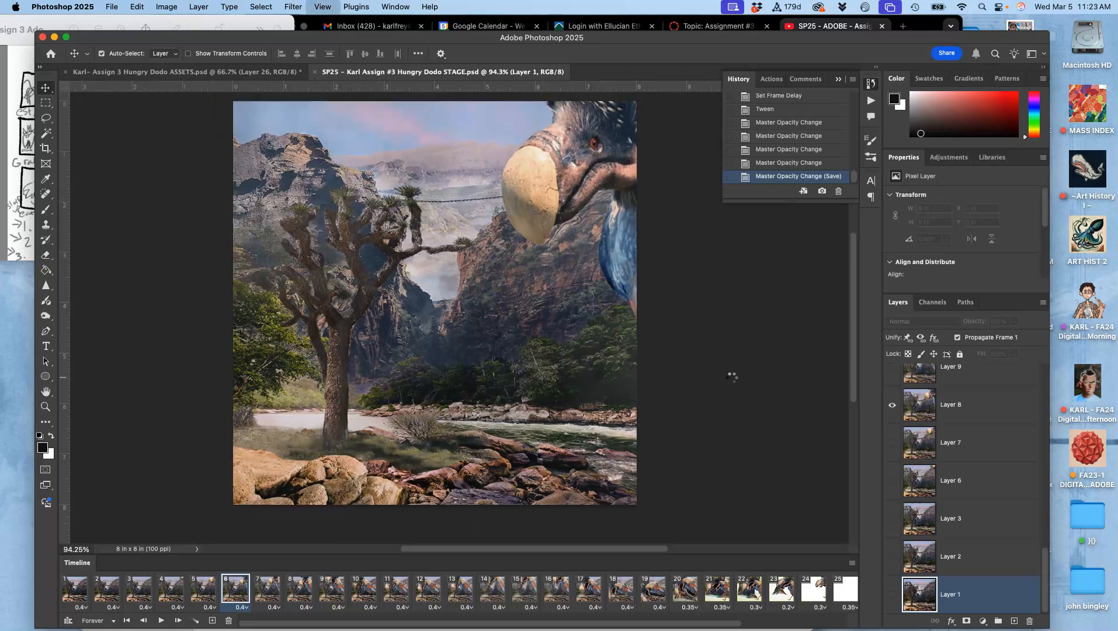
{"action": "key", "text": "F11"}
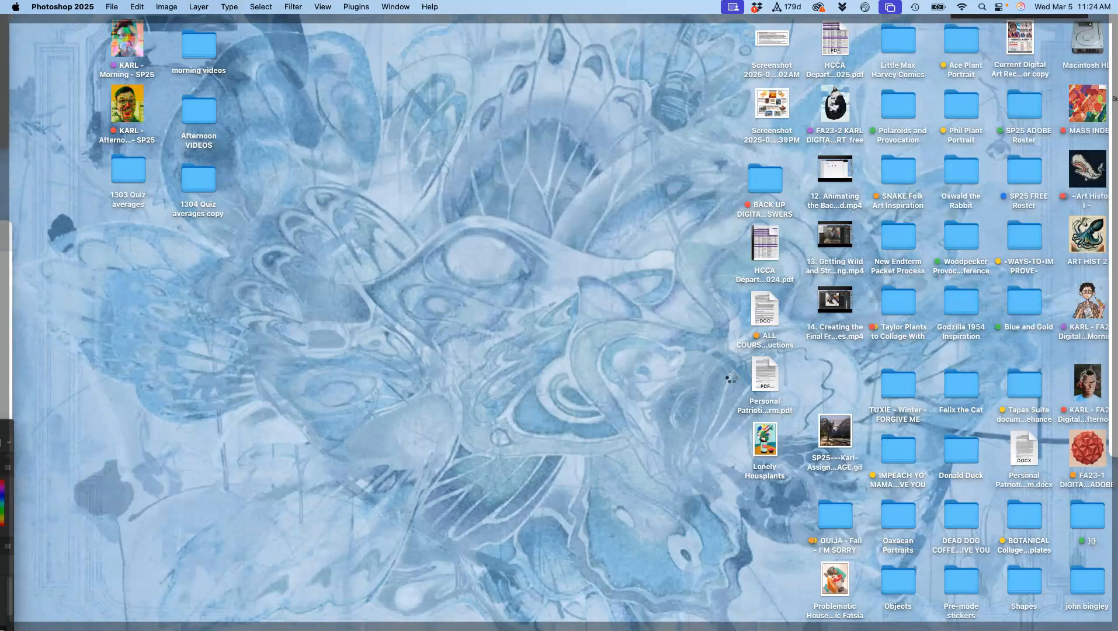
{"action": "right_click", "coordinate": [838, 459]}
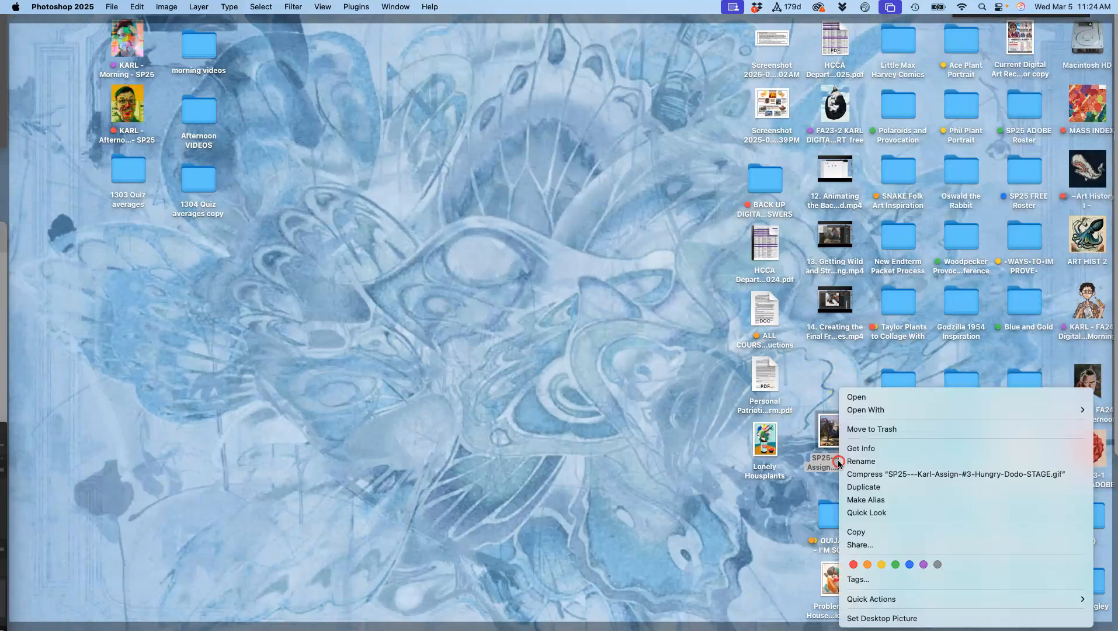
{"action": "left_click", "coordinate": [867, 562]}
{"action": "left_click_drag", "start_coordinate": [842, 440], "coordinate": [344, 233]}
- Open the Hungry Dodo STAGE GIF in Safari to watch the animation, and close its window
{"action": "right_click", "coordinate": [344, 232]}
{"action": "mouse_move", "coordinate": [355, 257]}
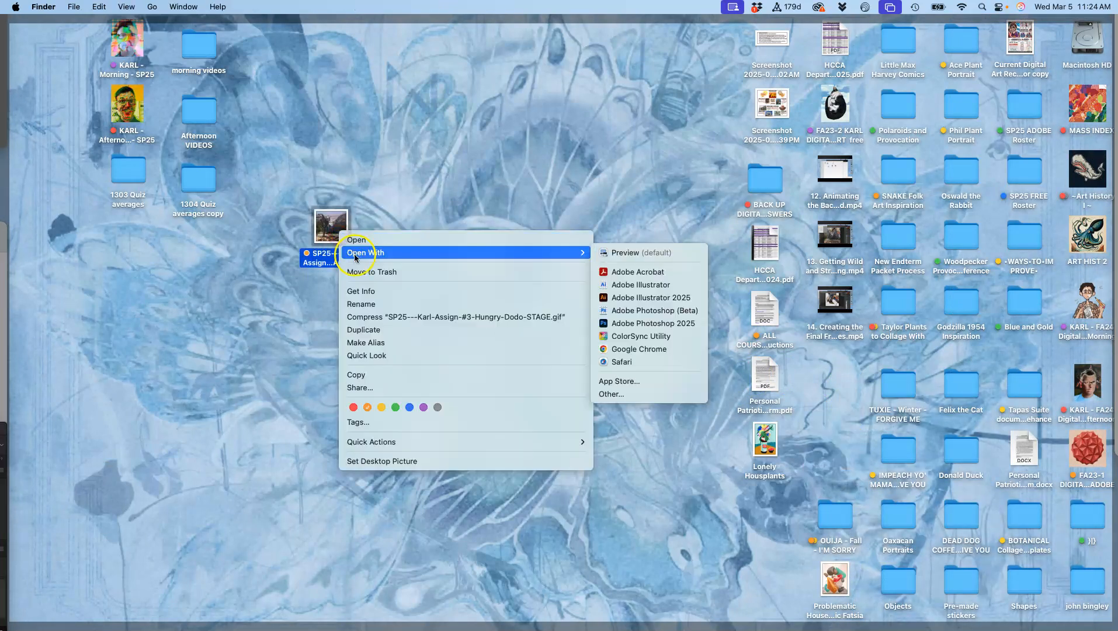
{"action": "key", "text": "F11"}
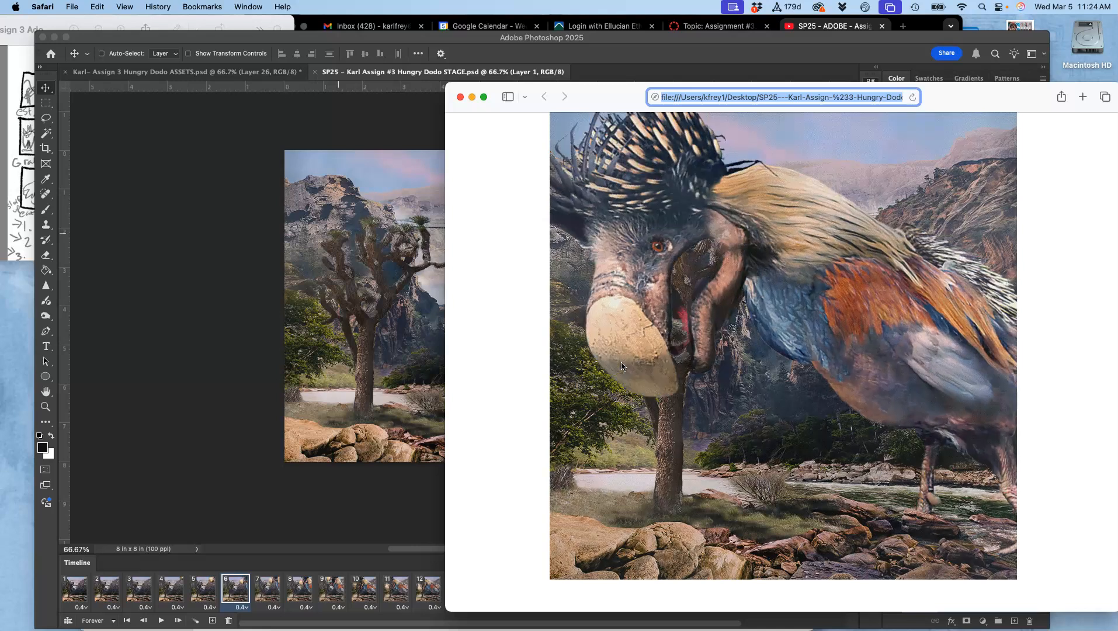
{"action": "left_click", "coordinate": [461, 98]}
- Switch to the Assignment #3 discussion in Chrome and open the instructor's storyboard reply for editing
{"action": "left_click", "coordinate": [917, 24]}
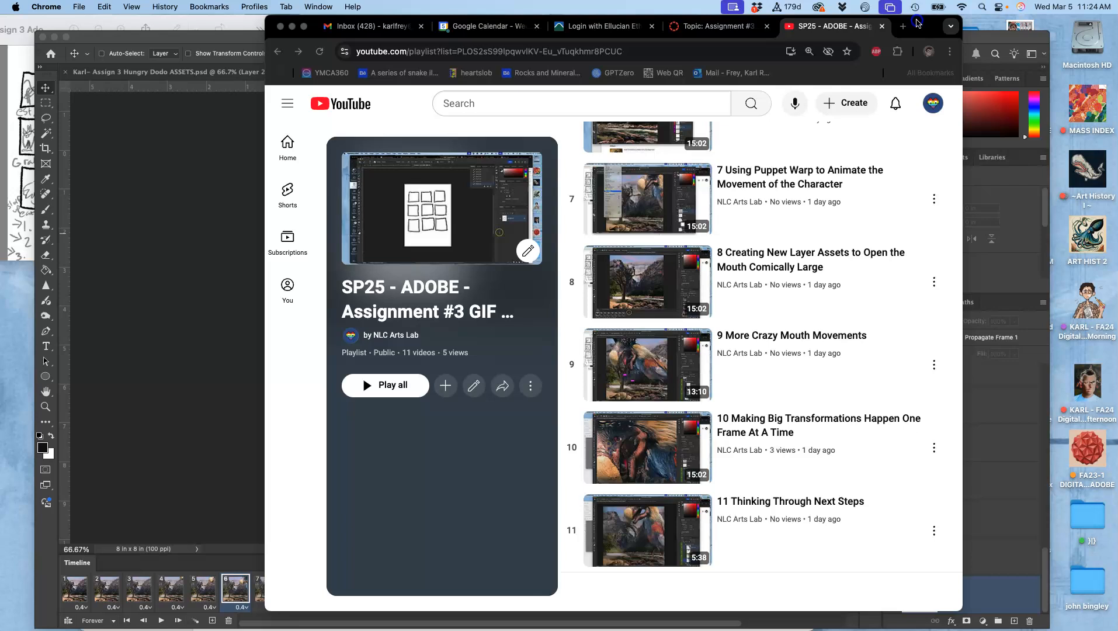
{"action": "left_click", "coordinate": [732, 27]}
{"action": "scroll", "coordinate": [743, 295], "scroll_direction": "up", "scroll_amount": 5}
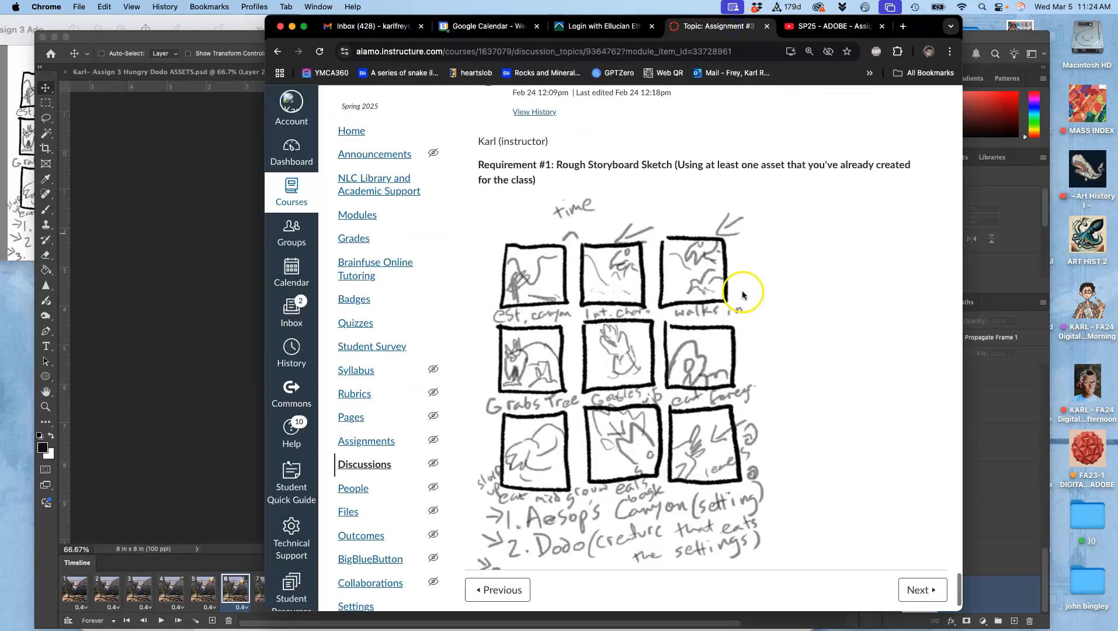
{"action": "left_click", "coordinate": [915, 148]}
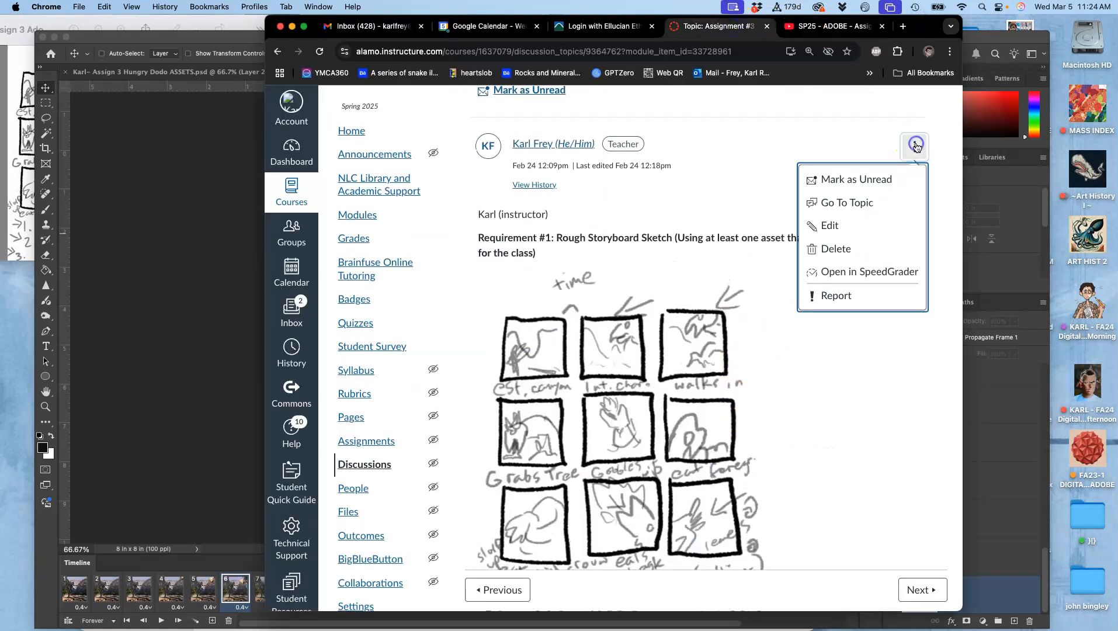
{"action": "left_click", "coordinate": [833, 225]}
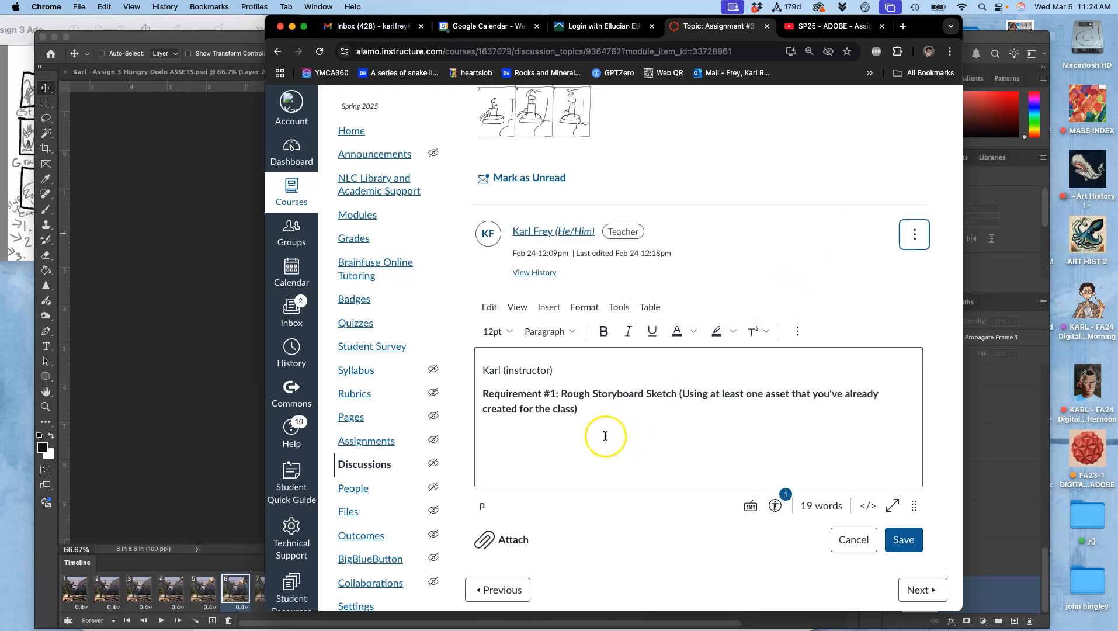
- Add the lines "Requirement #2:" and "Final Gif Animation" below the storyboard sketch in the reply
{"action": "scroll", "coordinate": [602, 432], "scroll_direction": "down", "scroll_amount": 5}
{"action": "left_click", "coordinate": [774, 438]}
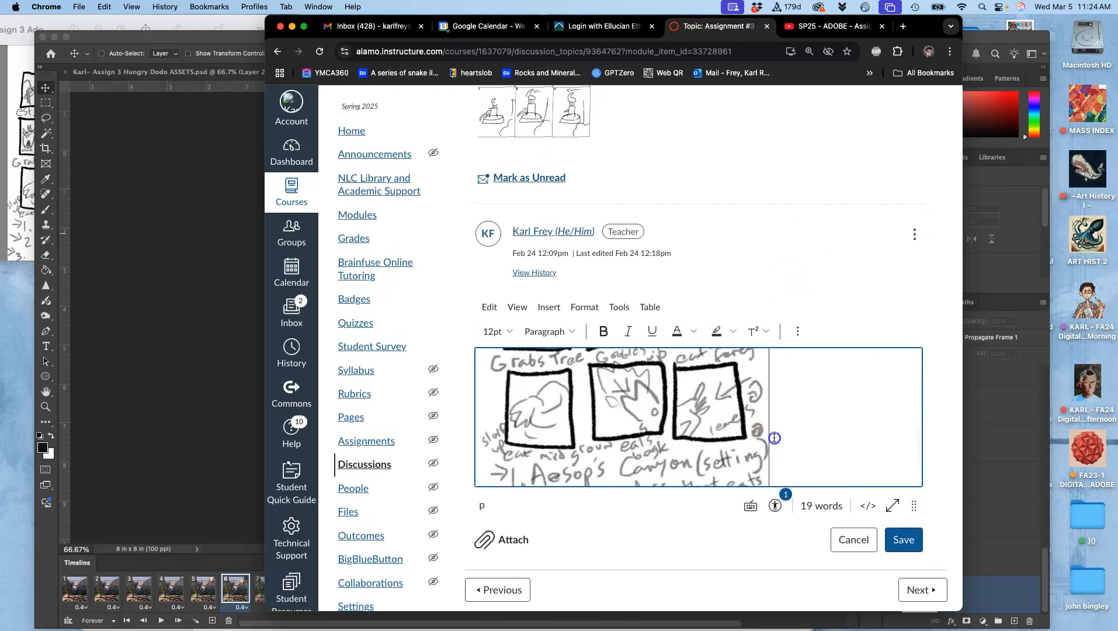
{"action": "key", "text": "Return"}
{"action": "type", "text": "Requirement #2:"}
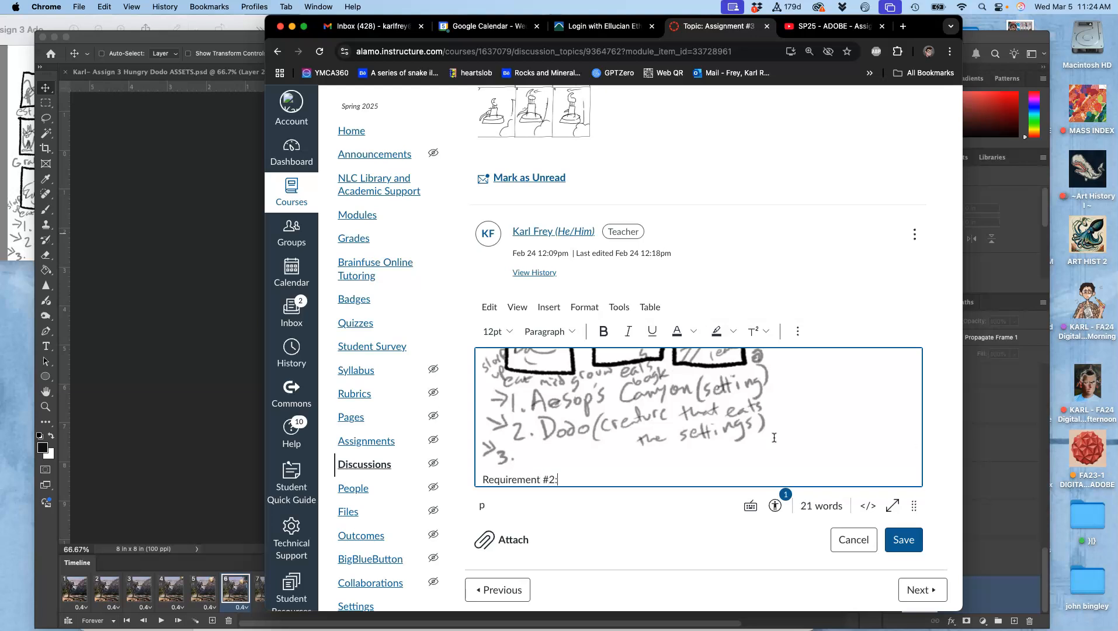
{"action": "key", "text": "Return"}
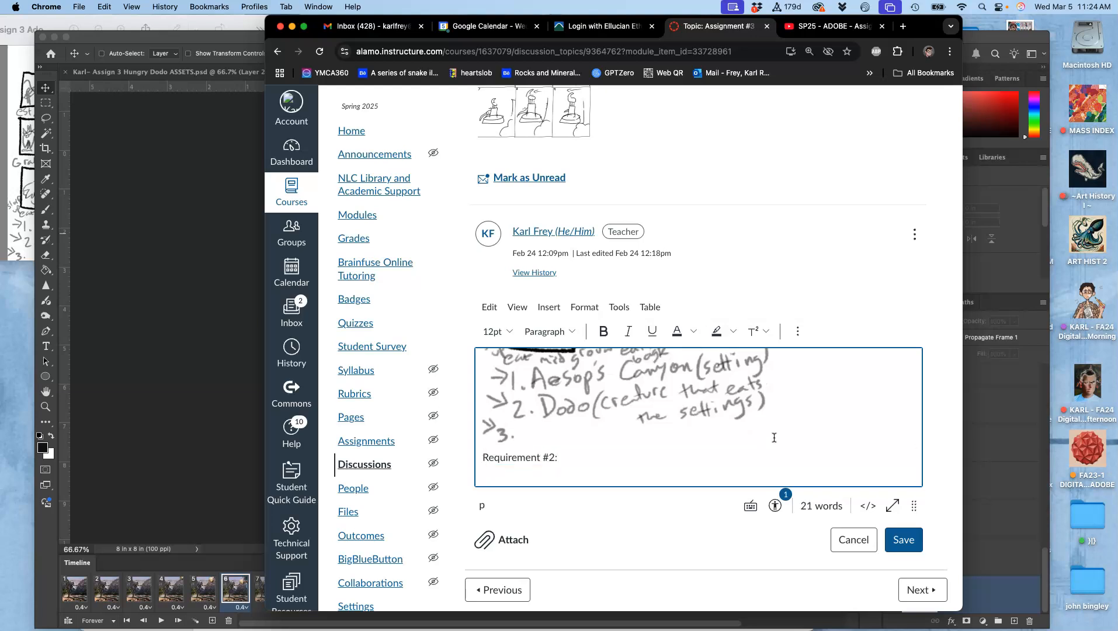
{"action": "type", "text": "Gif Animation"}
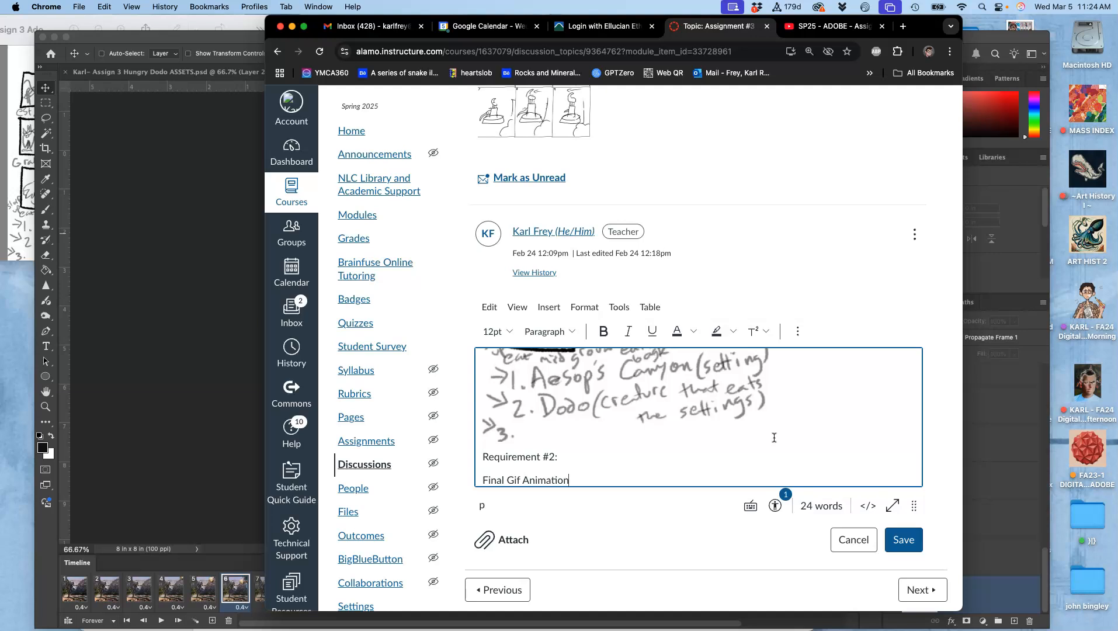
{"action": "key", "text": "Return"}
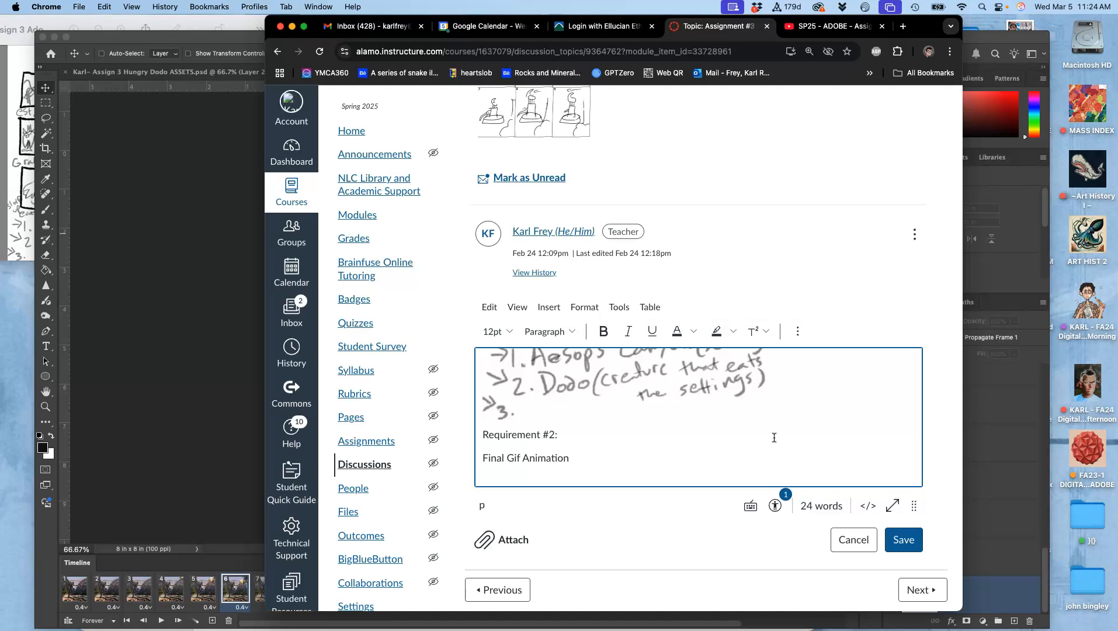
- Insert the Hungry Dodo STAGE GIF from the desktop under "Final Gif Animation" and shrink it to about three-fifths of the text area's width
{"action": "key", "text": "F11"}
{"action": "left_click_drag", "start_coordinate": [334, 232], "coordinate": [500, 480]}
{"action": "key", "text": "F11"}
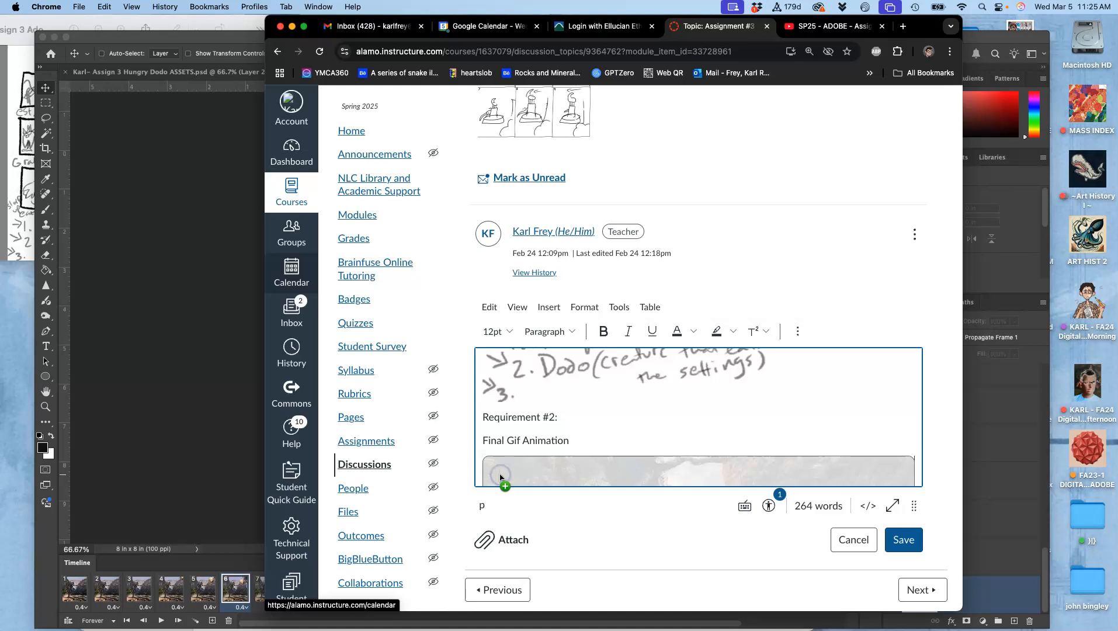
{"action": "scroll", "coordinate": [636, 456], "scroll_direction": "down", "scroll_amount": 1}
{"action": "left_click", "coordinate": [636, 441]}
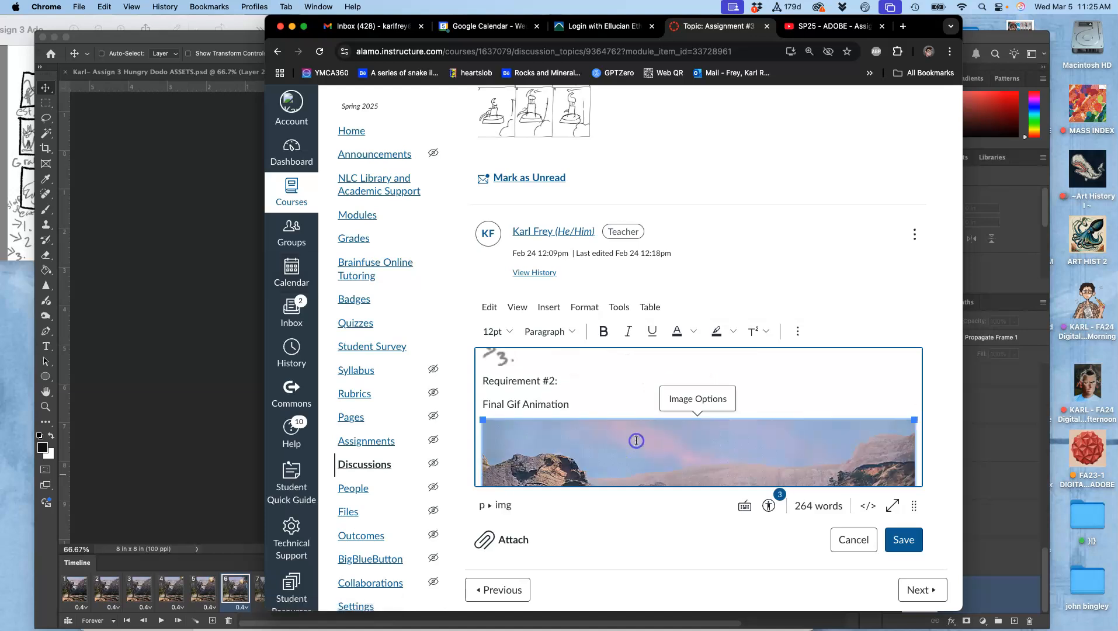
{"action": "left_click_drag", "start_coordinate": [911, 425], "coordinate": [764, 427]}
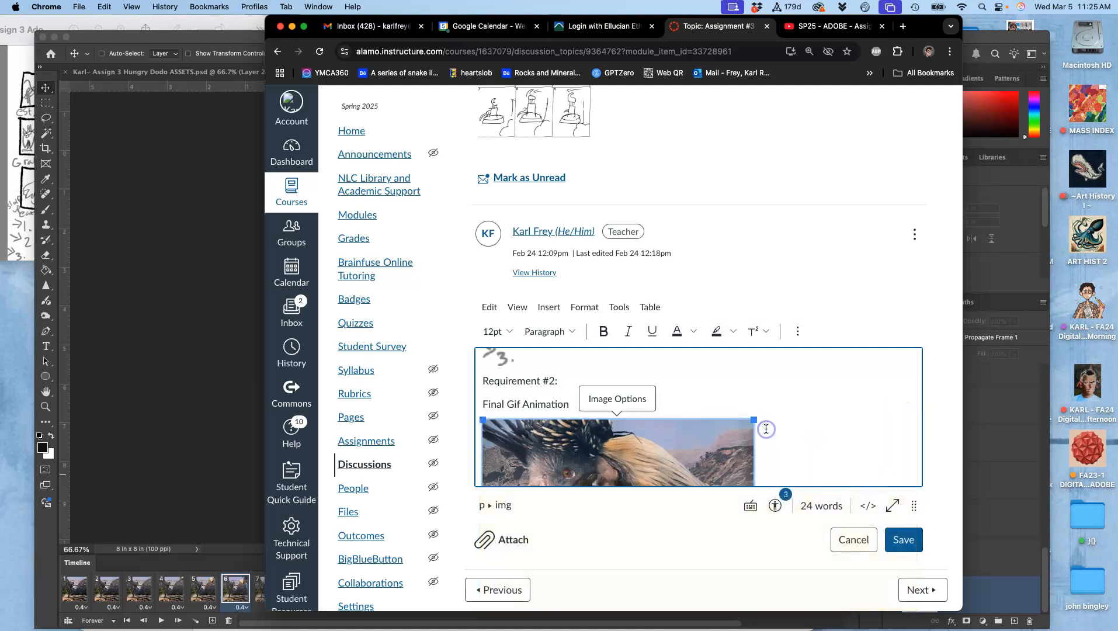
{"action": "scroll", "coordinate": [764, 427], "scroll_direction": "down", "scroll_amount": 3}
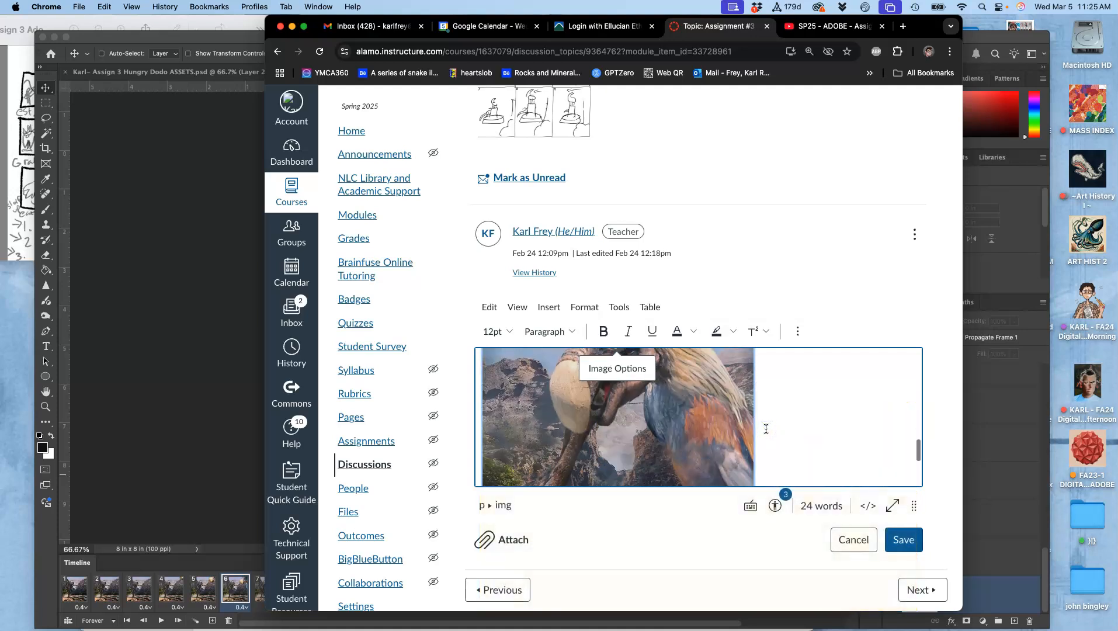
- Save the edited discussion reply and review the posted GIF animation below the storyboard
{"action": "left_click", "coordinate": [904, 540]}
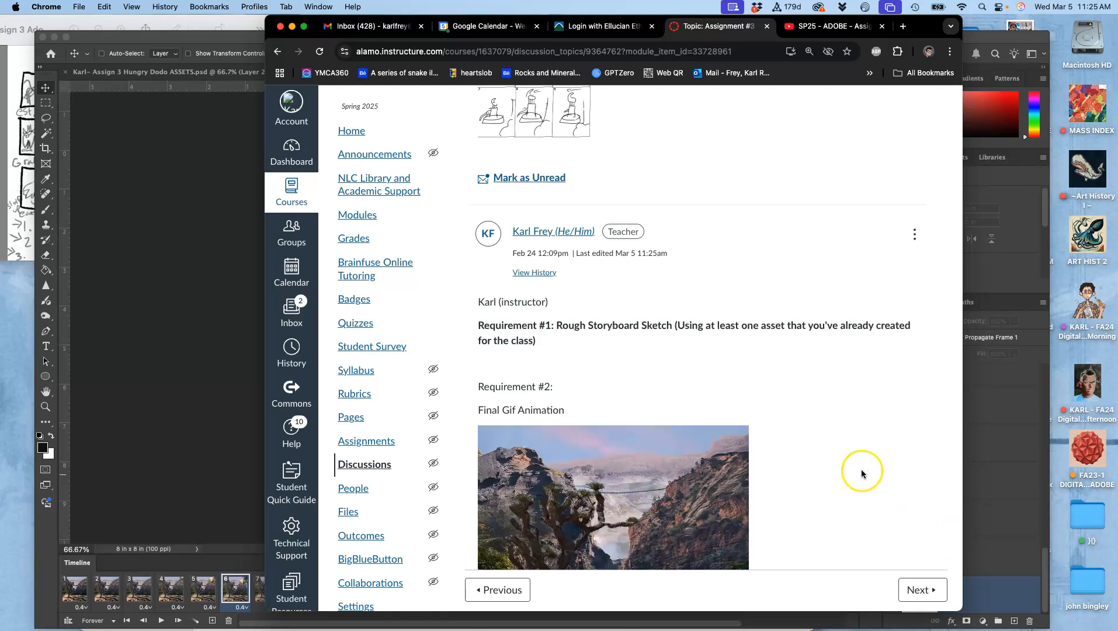
{"action": "scroll", "coordinate": [862, 470], "scroll_direction": "down", "scroll_amount": 6}
{"action": "scroll", "coordinate": [861, 470], "scroll_direction": "down", "scroll_amount": 3}
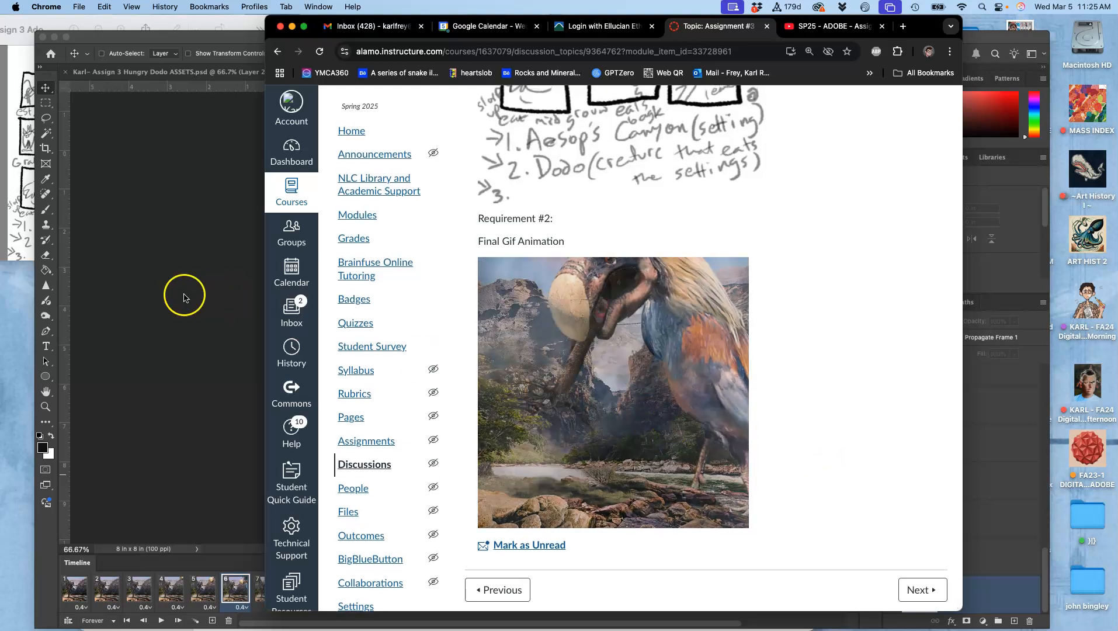
- Switch back to Photoshop, convert the STAGE document's frame animation to a video timeline, and look through its layer tracks
{"action": "left_click", "coordinate": [165, 290]}
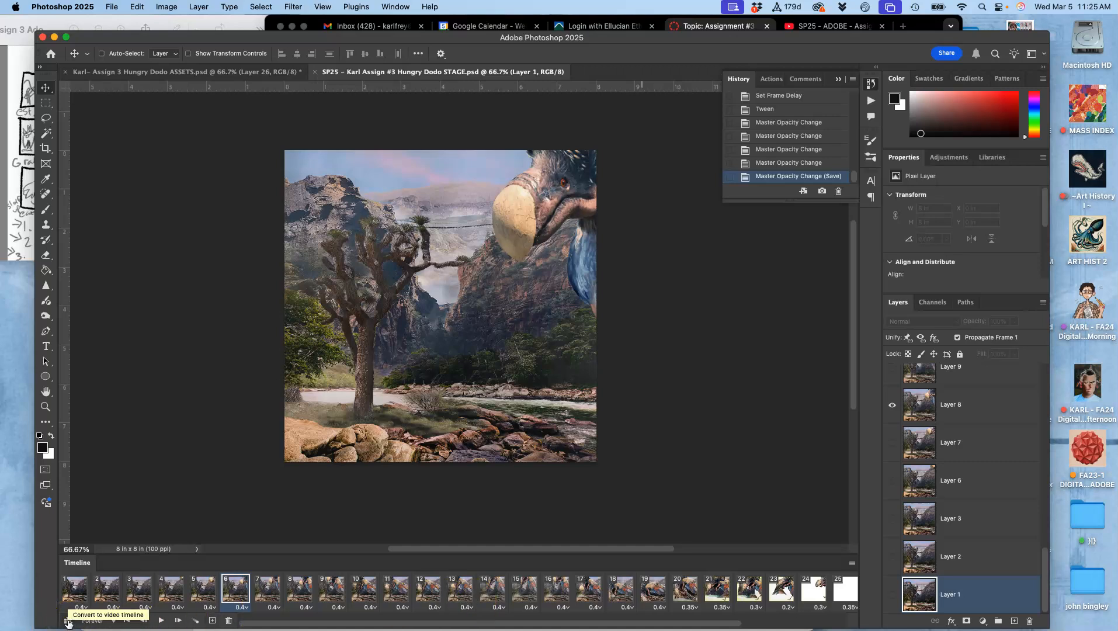
{"action": "left_click", "coordinate": [68, 624]}
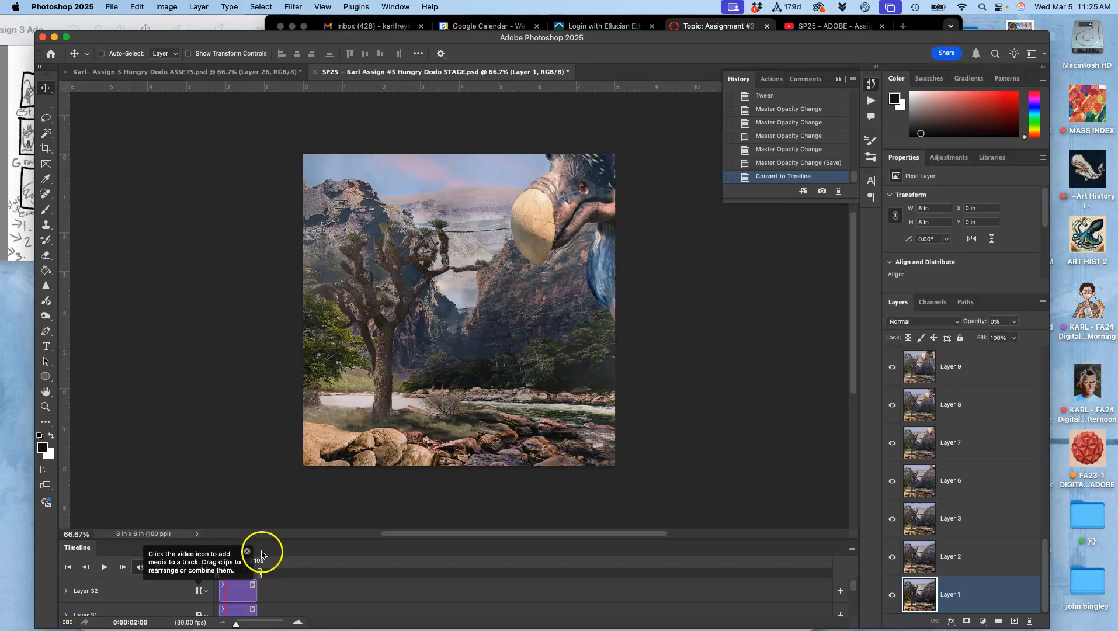
{"action": "scroll", "coordinate": [268, 601], "scroll_direction": "down", "scroll_amount": 10}
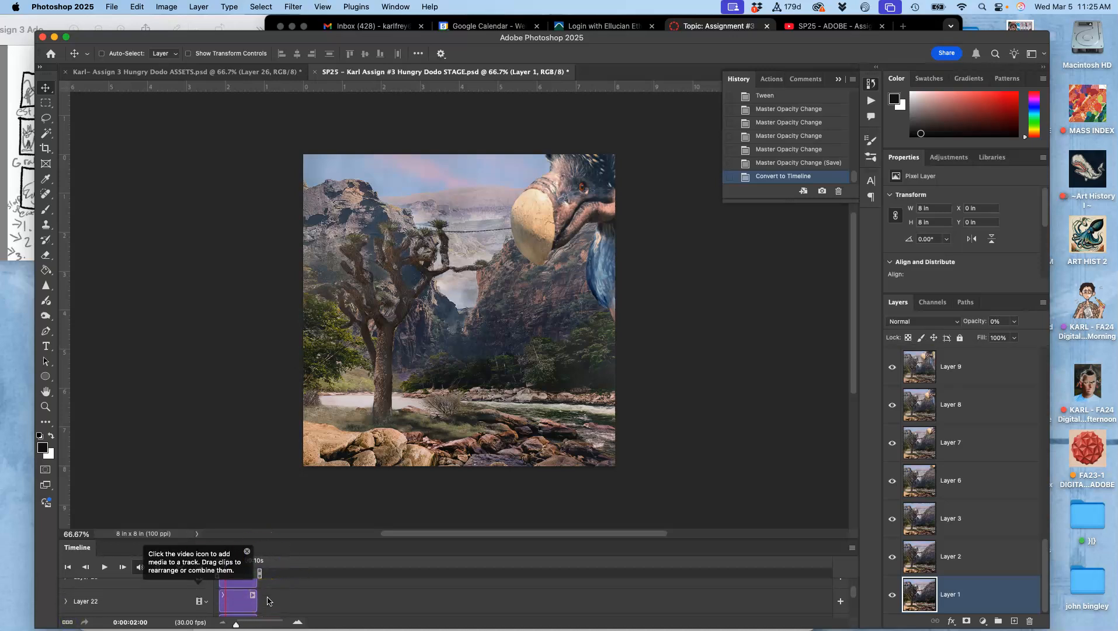
{"action": "scroll", "coordinate": [267, 601], "scroll_direction": "down", "scroll_amount": 5}
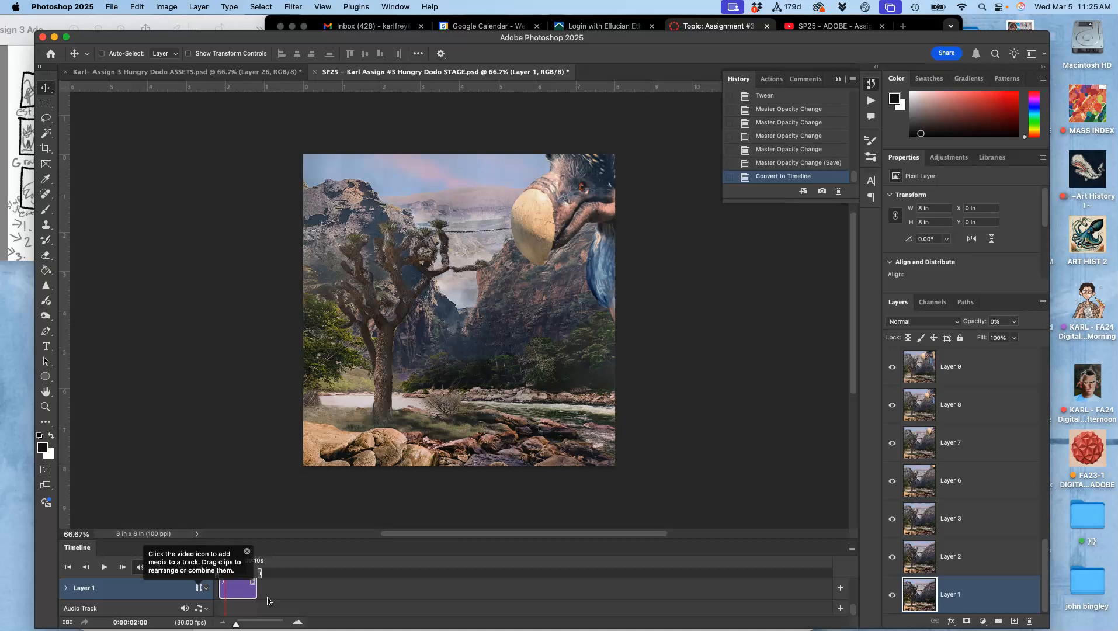
{"action": "scroll", "coordinate": [268, 601], "scroll_direction": "up", "scroll_amount": 15}
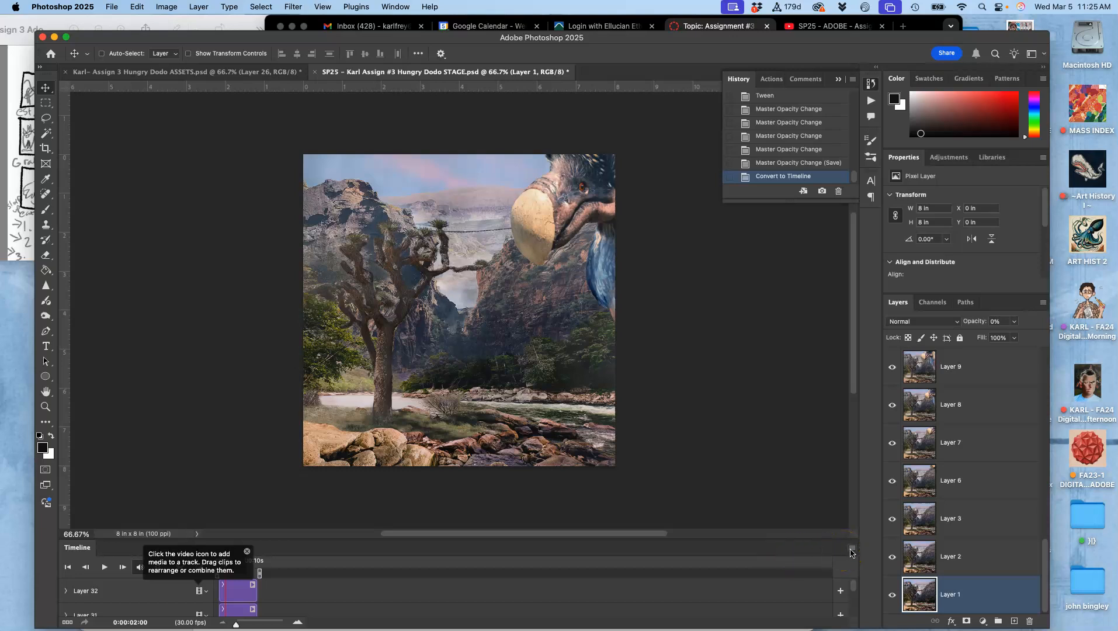
- Render all frames to the Desktop as the Hungry Dodo STAGE MP4, using H.264, High Quality, 800 x 800 and 30 fps
{"action": "left_click", "coordinate": [852, 551]}
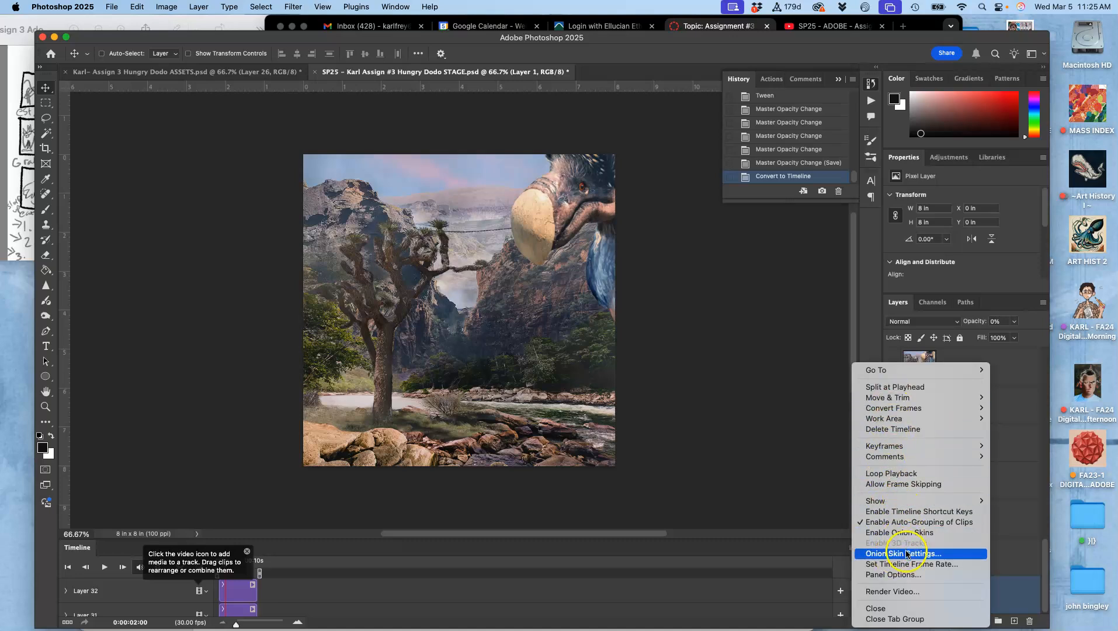
{"action": "left_click", "coordinate": [890, 593]}
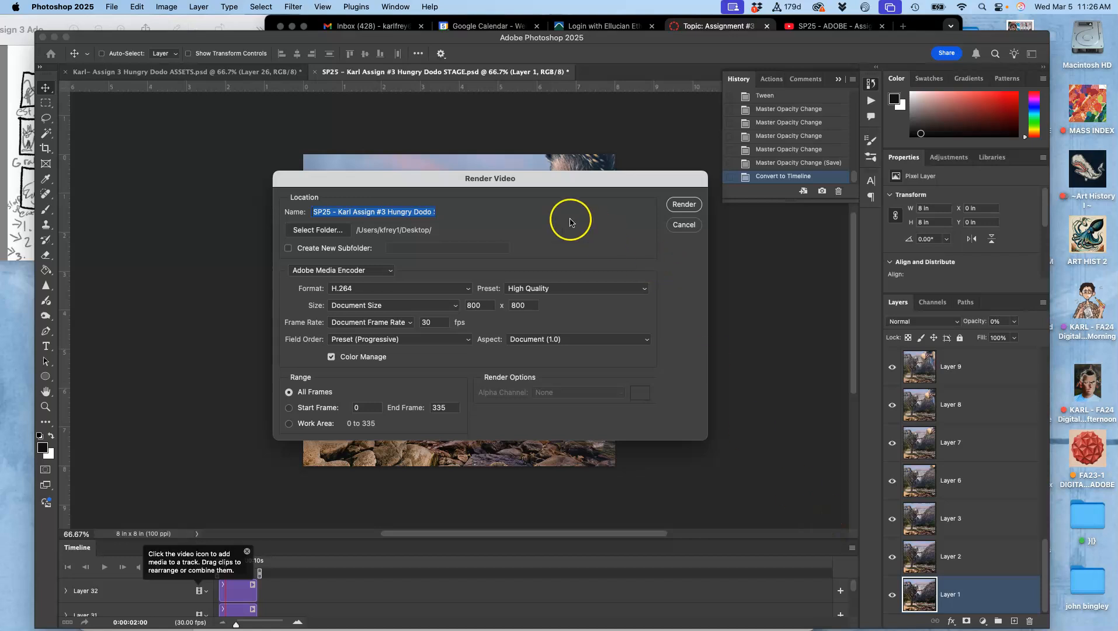
{"action": "left_click", "coordinate": [394, 208]}
{"action": "left_click_drag", "start_coordinate": [394, 208], "coordinate": [475, 223]}
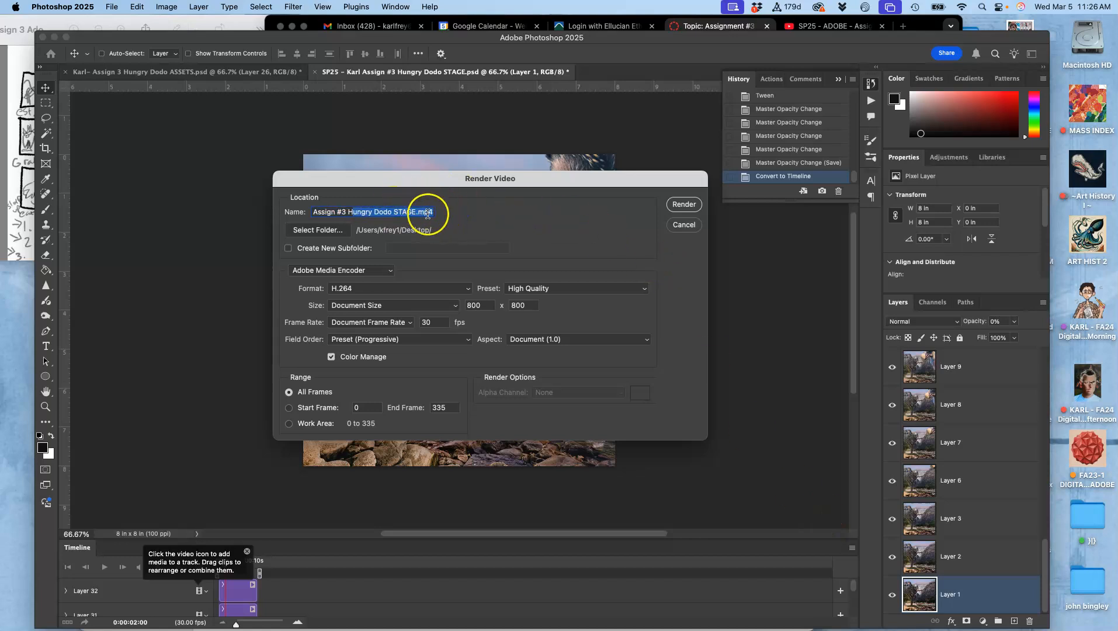
{"action": "left_click", "coordinate": [426, 211]}
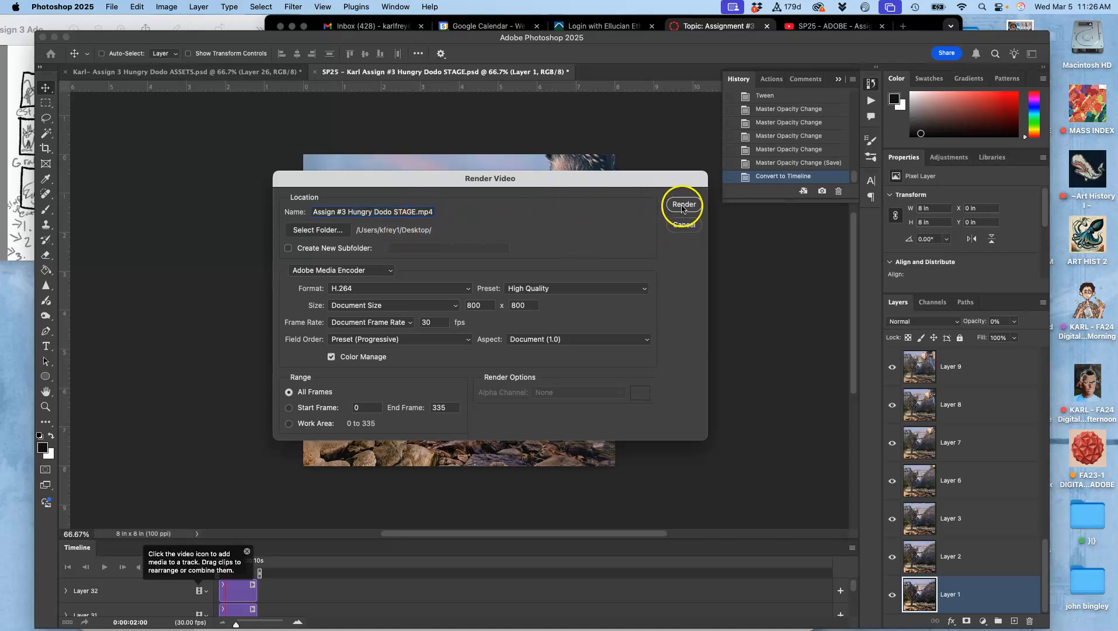
{"action": "left_click", "coordinate": [683, 206]}
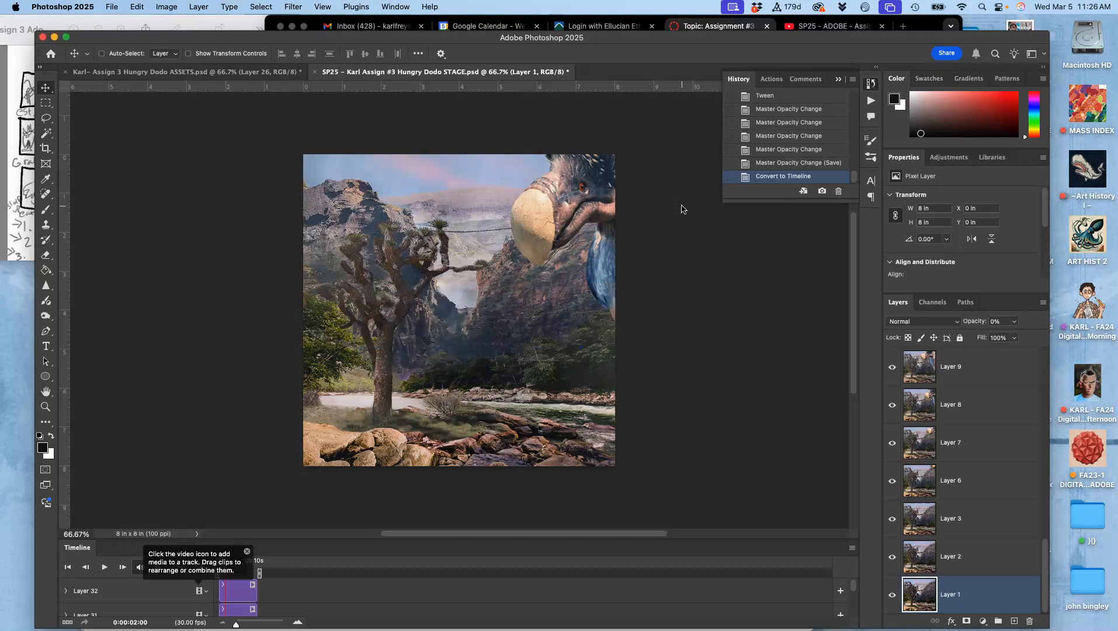
- Move the rendered Hungry Dodo STAGE MP4 directly below the GIF on the desktop and tag it purple
{"action": "key", "text": "F11"}
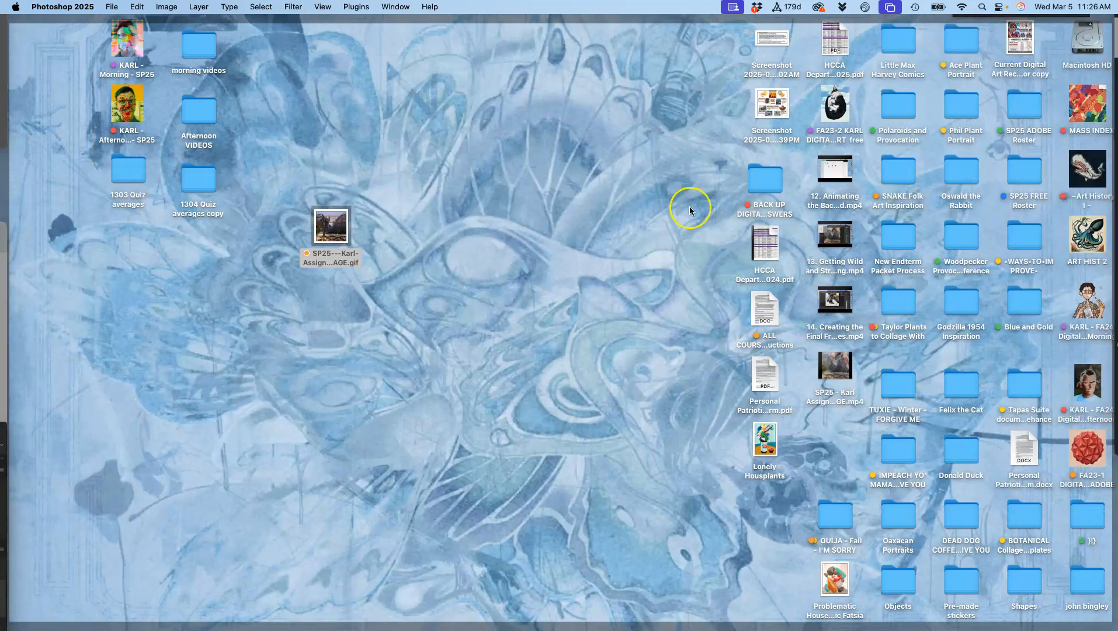
{"action": "left_click_drag", "start_coordinate": [828, 375], "coordinate": [341, 308]}
{"action": "right_click", "coordinate": [341, 308]}
{"action": "left_click", "coordinate": [424, 480]}
{"action": "left_click", "coordinate": [347, 374]}
{"action": "key", "text": "F11"}
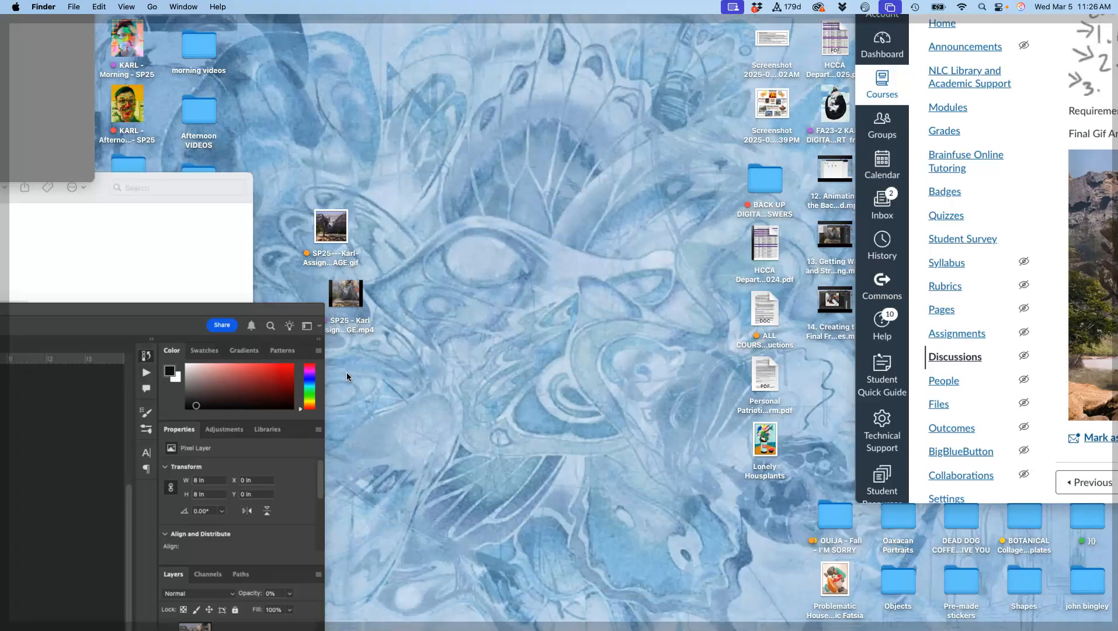
{"action": "left_click", "coordinate": [334, 322]}
{"action": "left_click_drag", "start_coordinate": [346, 311], "coordinate": [326, 317]}
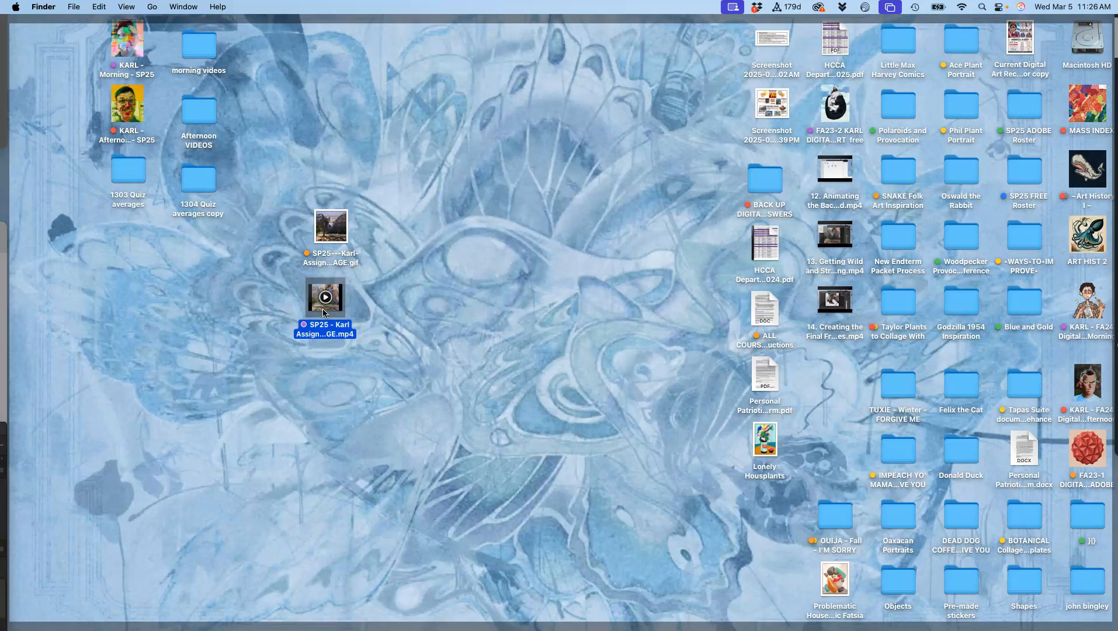
- Open the Hungry Dodo STAGE MP4 from the desktop in QuickTime Player
{"action": "right_click", "coordinate": [323, 311]}
{"action": "mouse_move", "coordinate": [371, 330]}
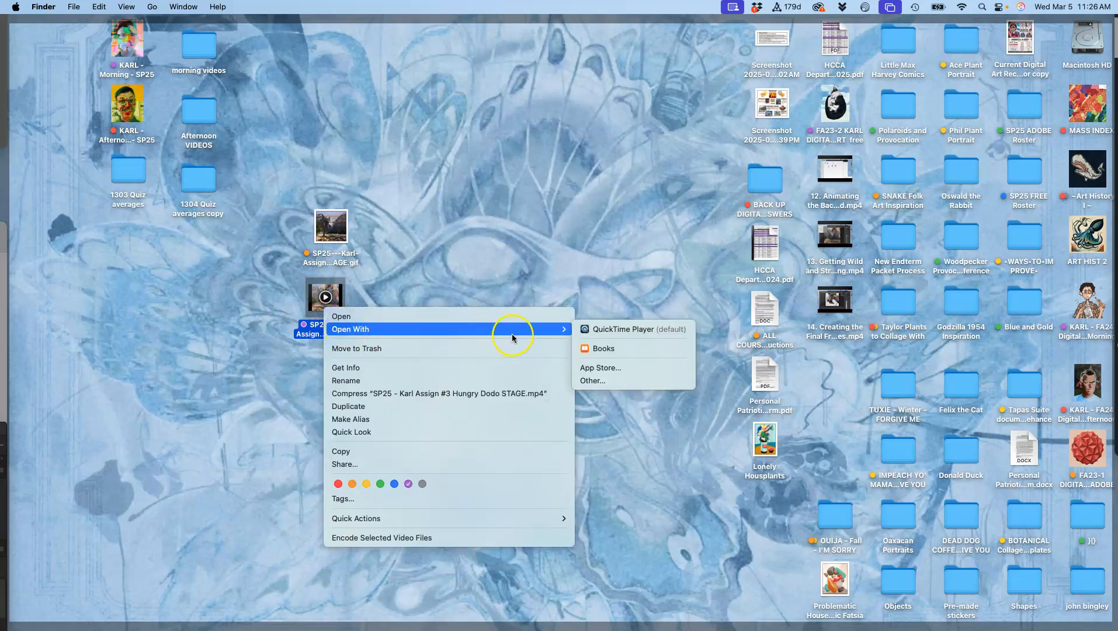
{"action": "left_click", "coordinate": [620, 329]}
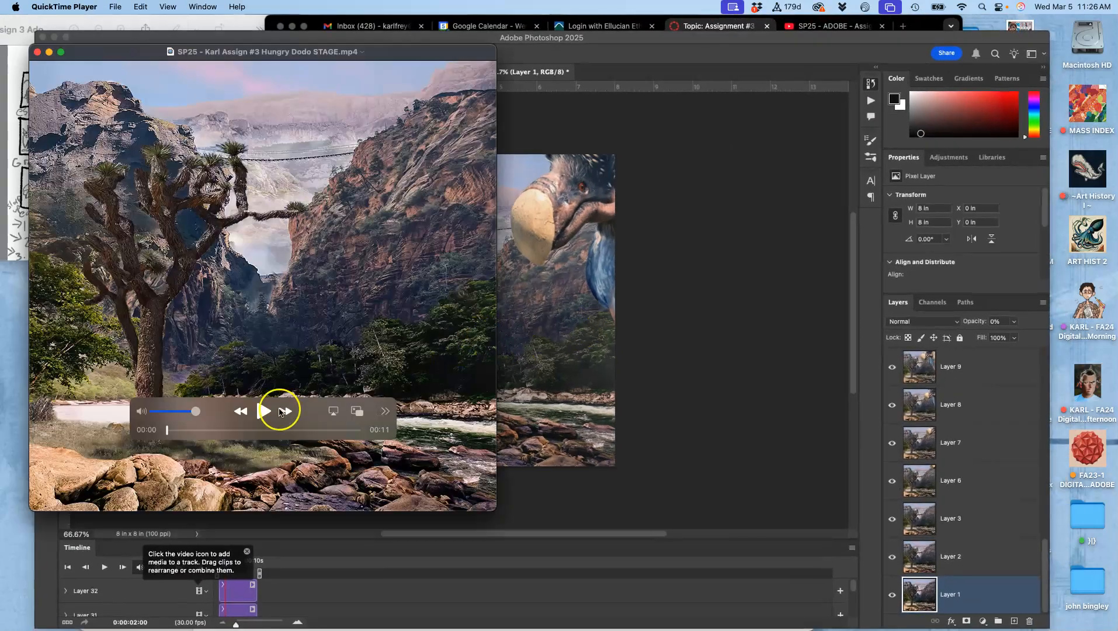
- Play the Hungry Dodo STAGE MP4 through once in its player window
{"action": "left_click", "coordinate": [266, 412]}
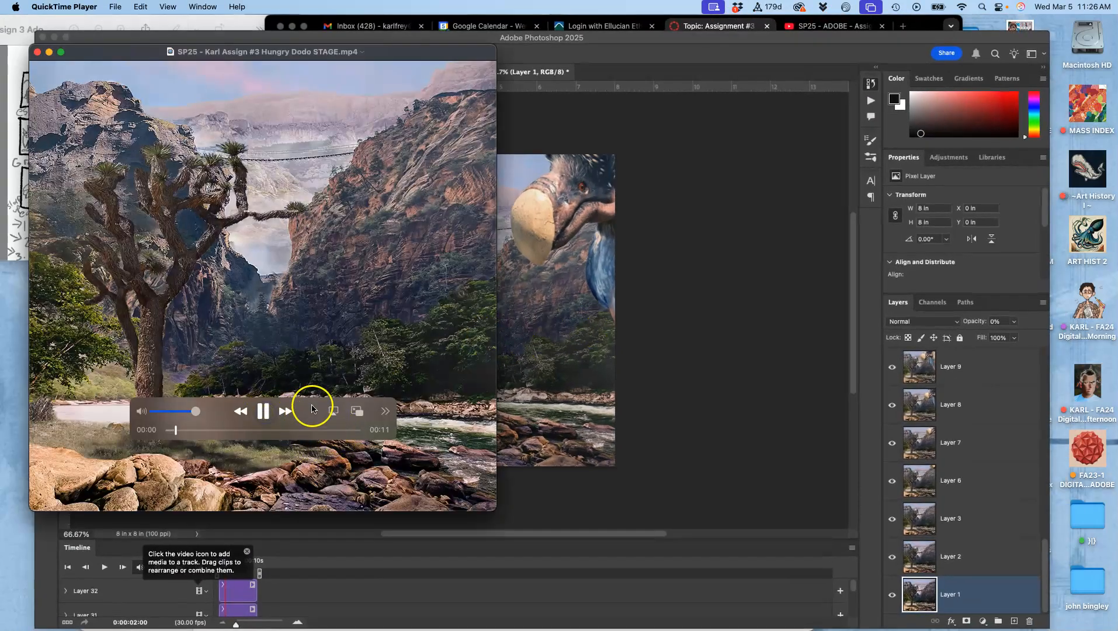
{"action": "left_click_drag", "start_coordinate": [312, 404], "coordinate": [568, 483]}
{"action": "left_click_drag", "start_coordinate": [600, 536], "coordinate": [485, 424]}
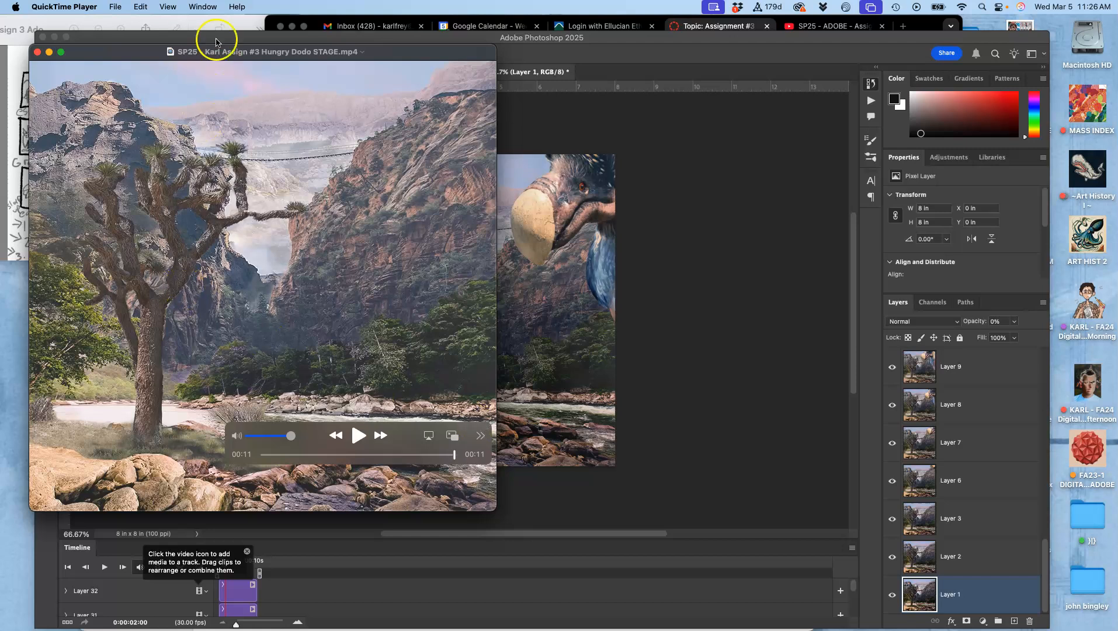
- Turn on looping for the Hungry Dodo STAGE video, check its playback in full screen, and close it
{"action": "left_click", "coordinate": [174, 7]}
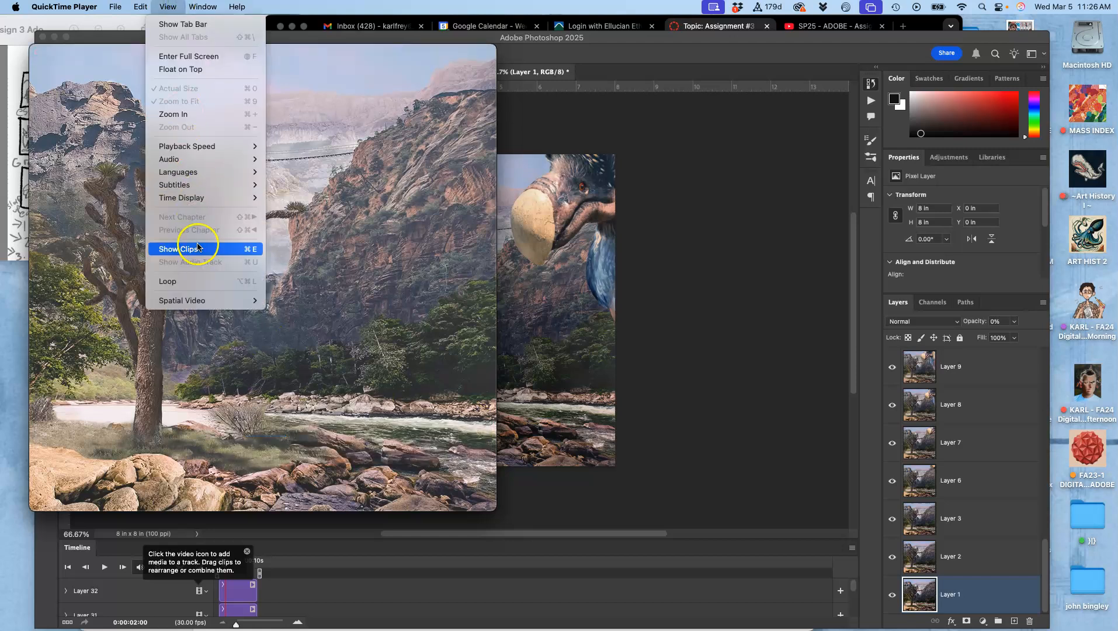
{"action": "left_click", "coordinate": [188, 282]}
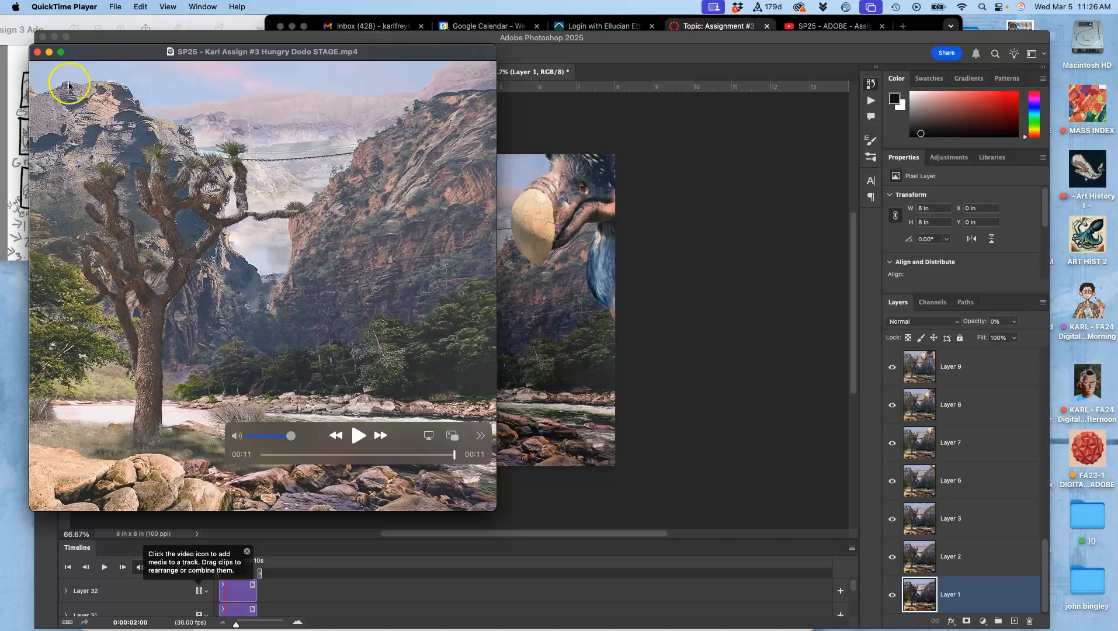
{"action": "left_click", "coordinate": [62, 53]}
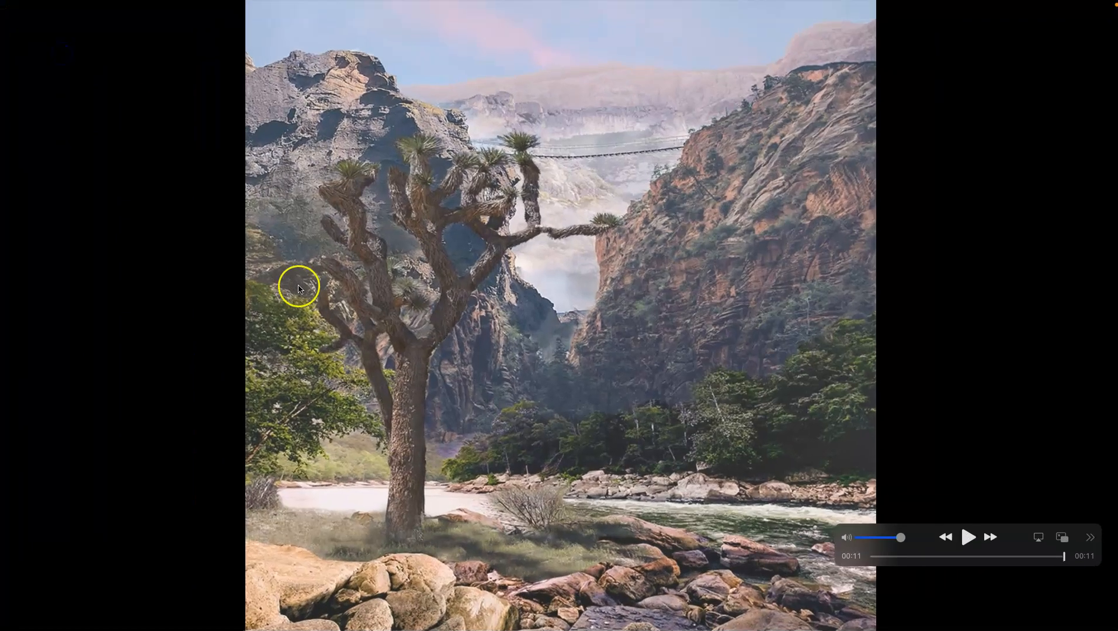
{"action": "left_click", "coordinate": [968, 537]}
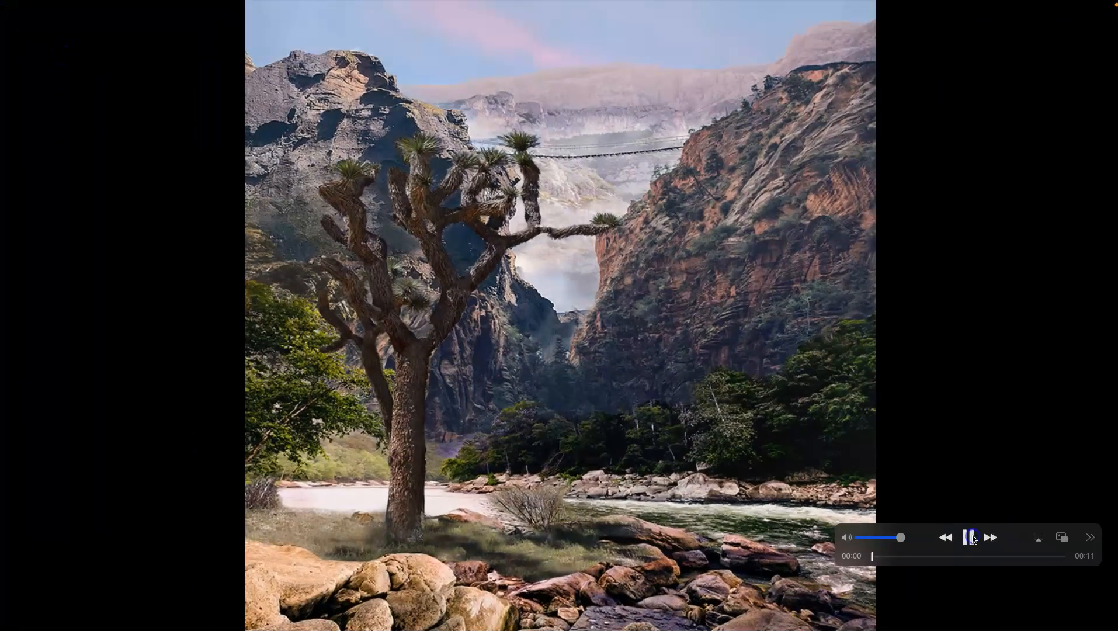
{"action": "left_click_drag", "start_coordinate": [942, 529], "coordinate": [71, 568]}
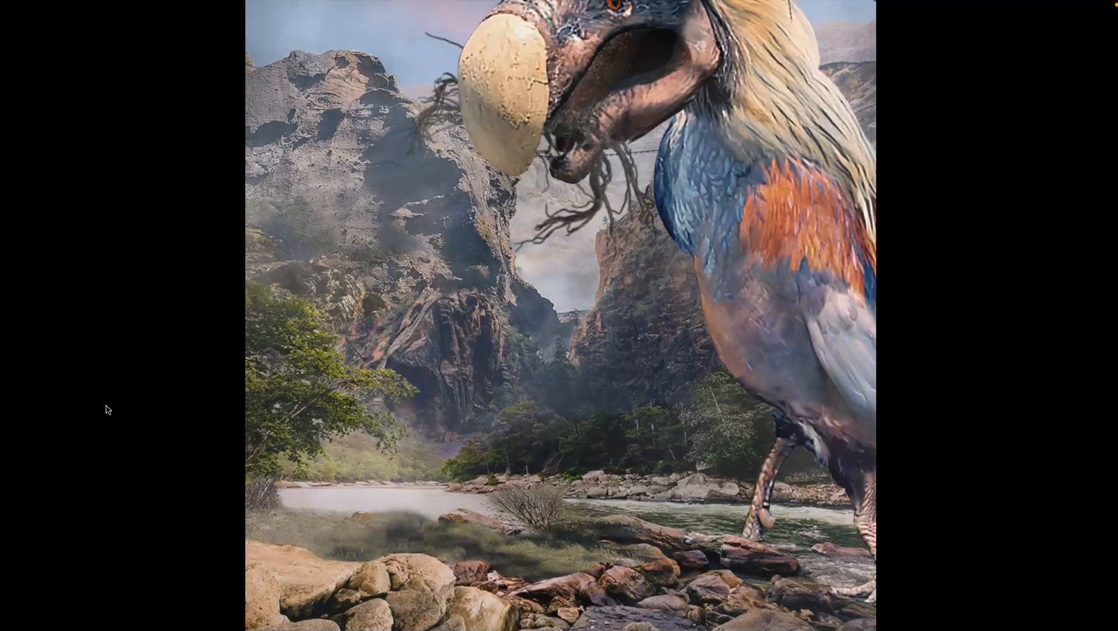
{"action": "key", "text": "Escape"}
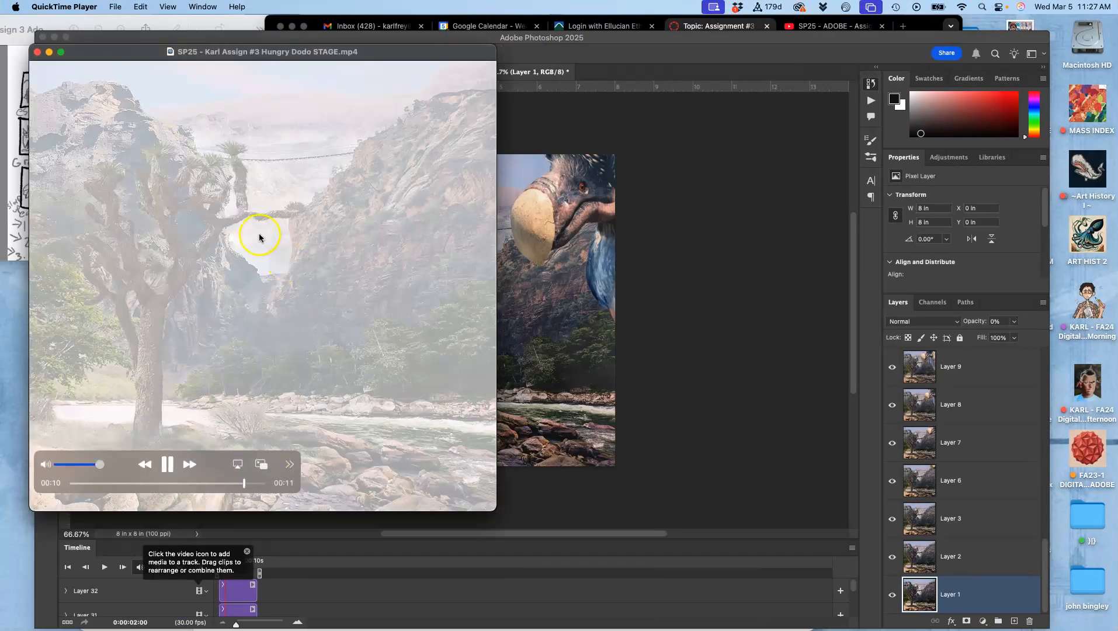
{"action": "left_click", "coordinate": [37, 52]}
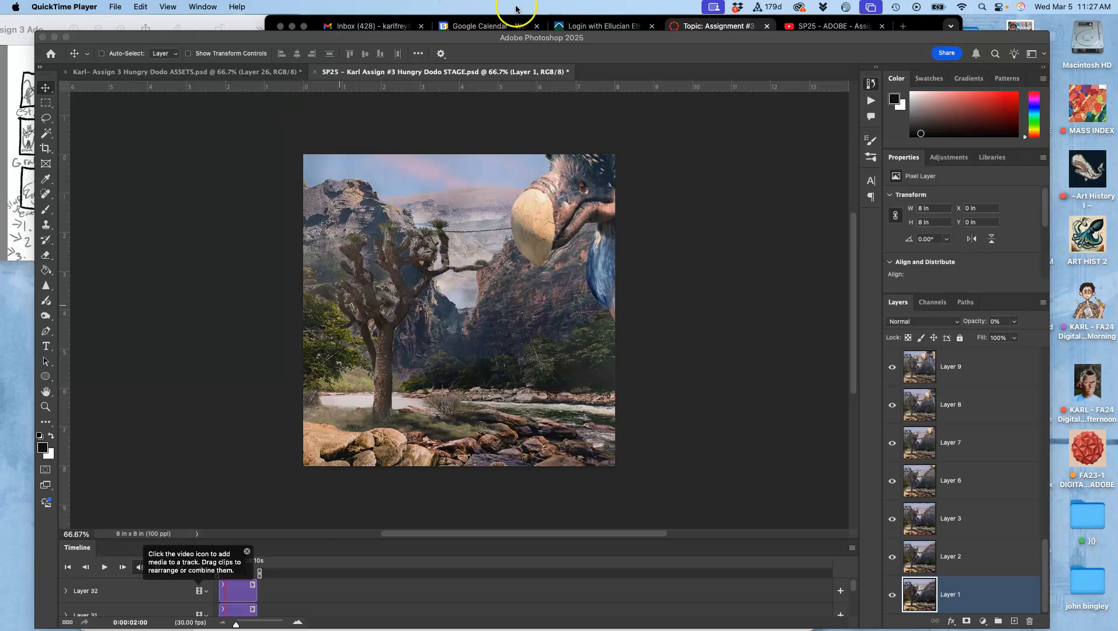
- Switch to the Assignment #3 discussion in Chrome and review the instructor examples of the three required submission components
{"action": "left_click", "coordinate": [723, 26]}
{"action": "scroll", "coordinate": [720, 306], "scroll_direction": "down", "scroll_amount": 8}
{"action": "scroll", "coordinate": [722, 311], "scroll_direction": "up", "scroll_amount": 15}
{"action": "scroll", "coordinate": [760, 327], "scroll_direction": "down", "scroll_amount": 5}
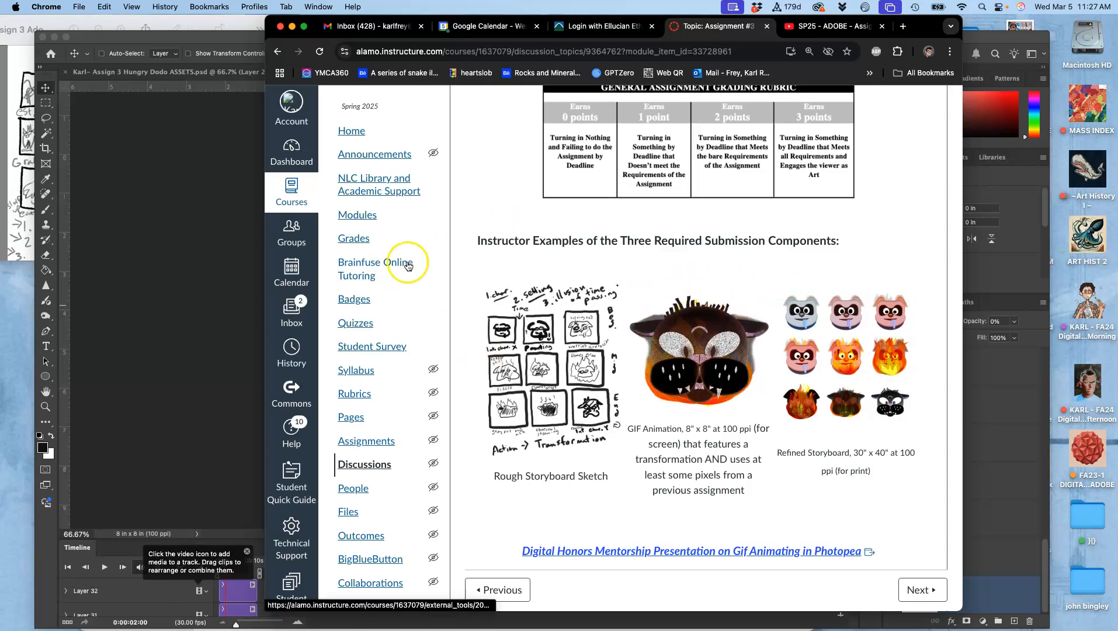
- Switch back to Photoshop and convert the STAGE document's video timeline to a frame animation
{"action": "left_click", "coordinate": [187, 267]}
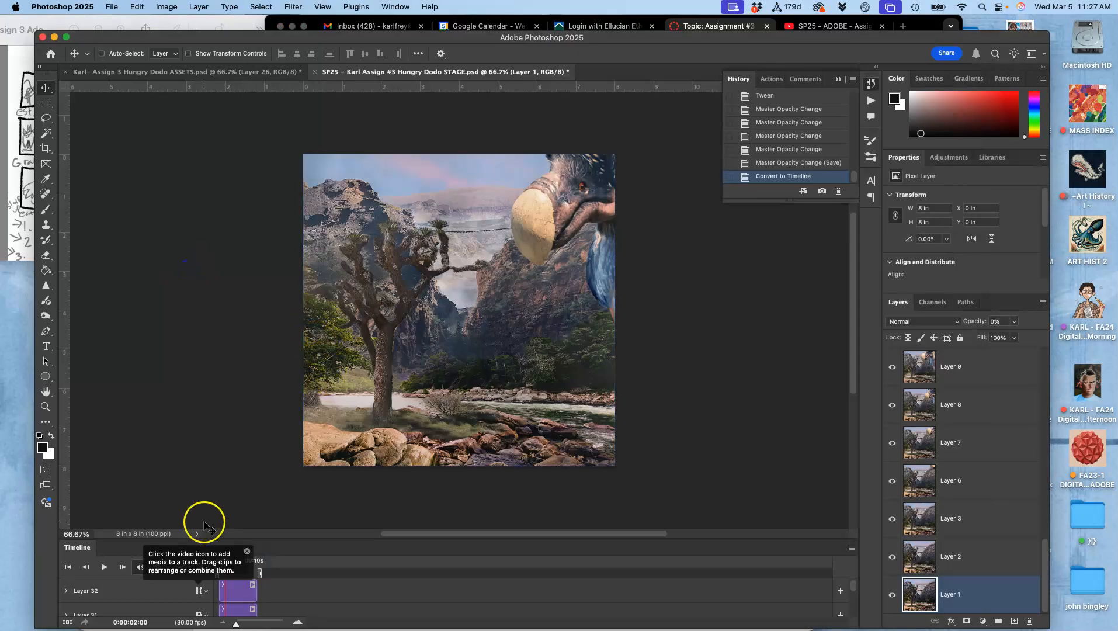
{"action": "left_click", "coordinate": [69, 622]}
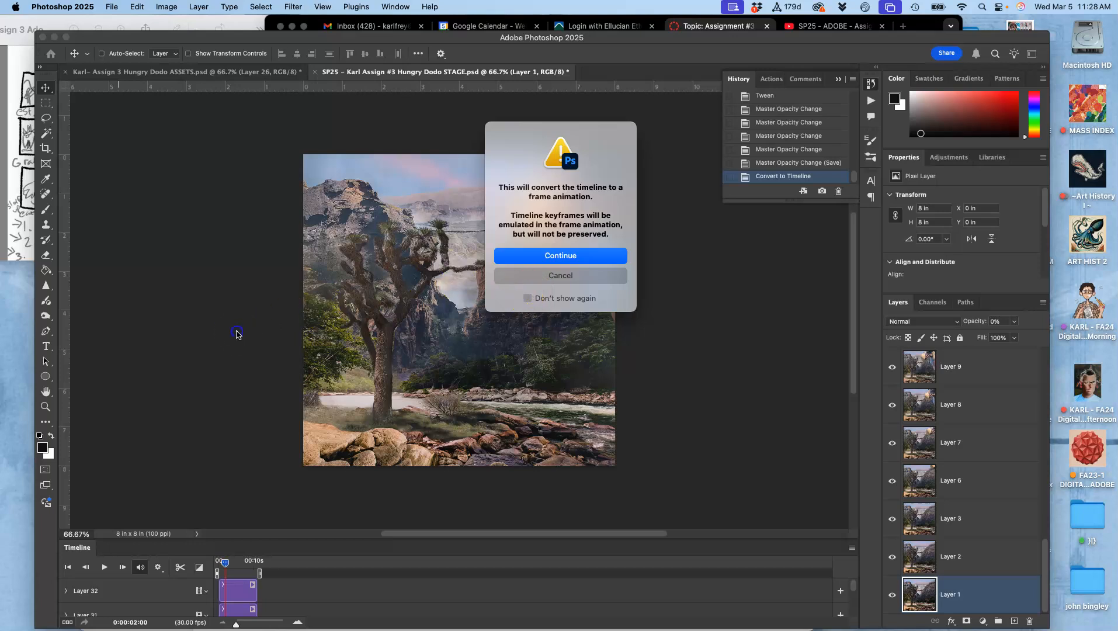
{"action": "left_click", "coordinate": [510, 283]}
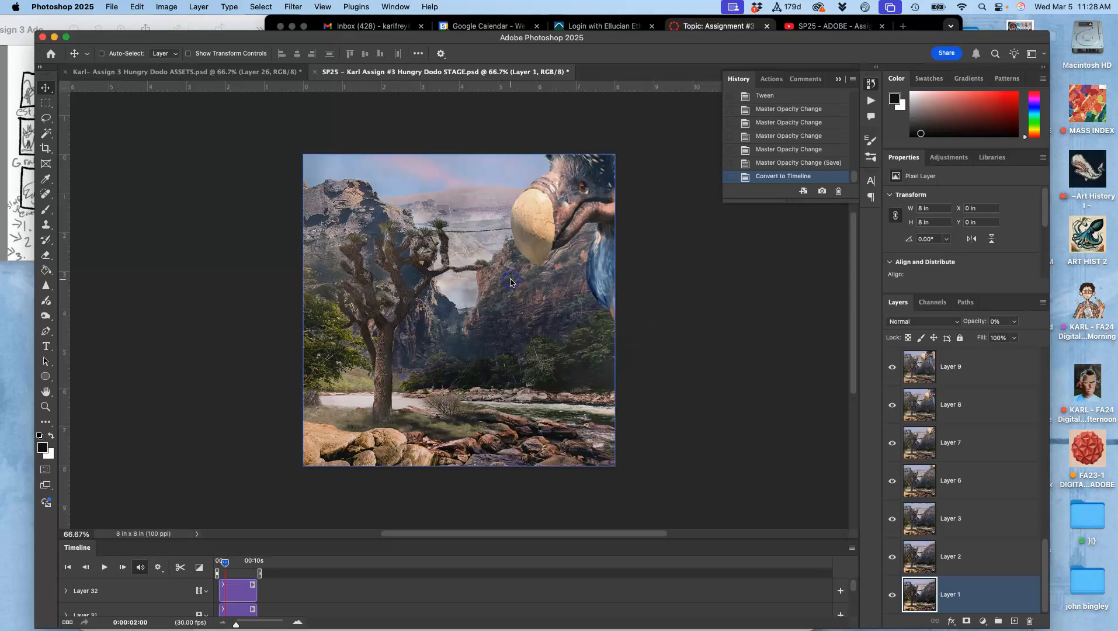
{"action": "left_click", "coordinate": [68, 623]}
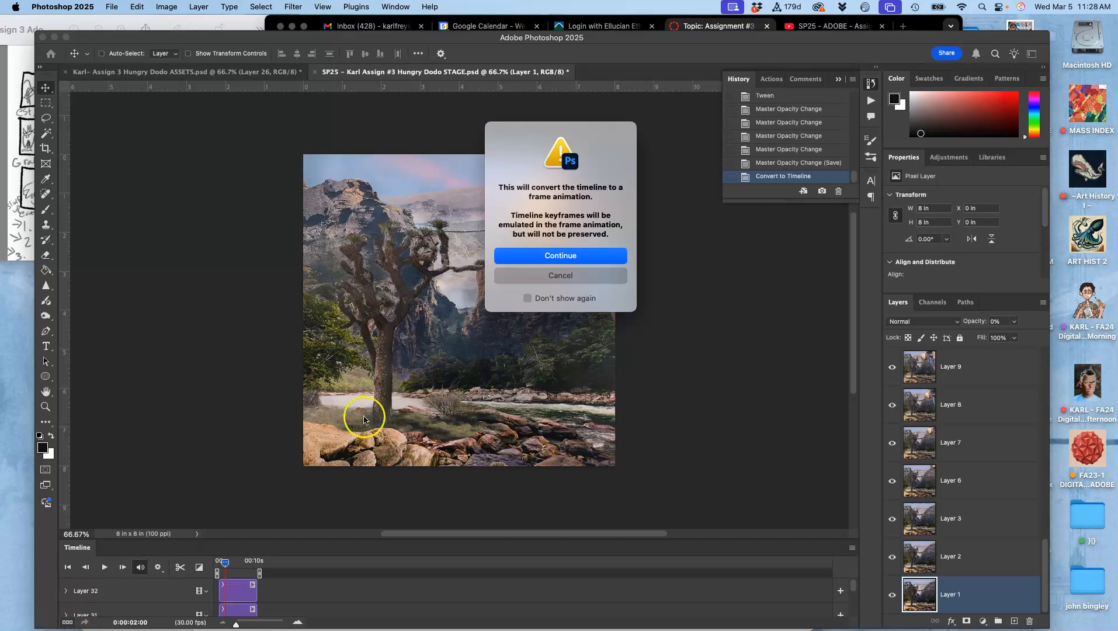
{"action": "left_click", "coordinate": [548, 257]}
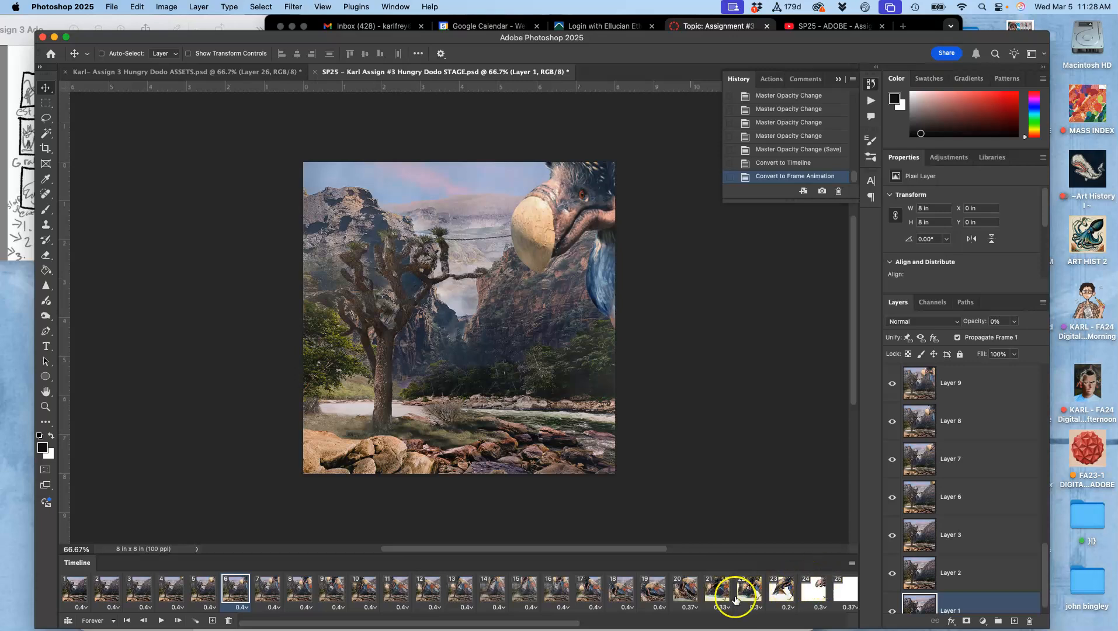
- Move animation frame 21 to position 19 and look through the document's layer stack
{"action": "scroll", "coordinate": [777, 590], "scroll_direction": "right", "scroll_amount": 5}
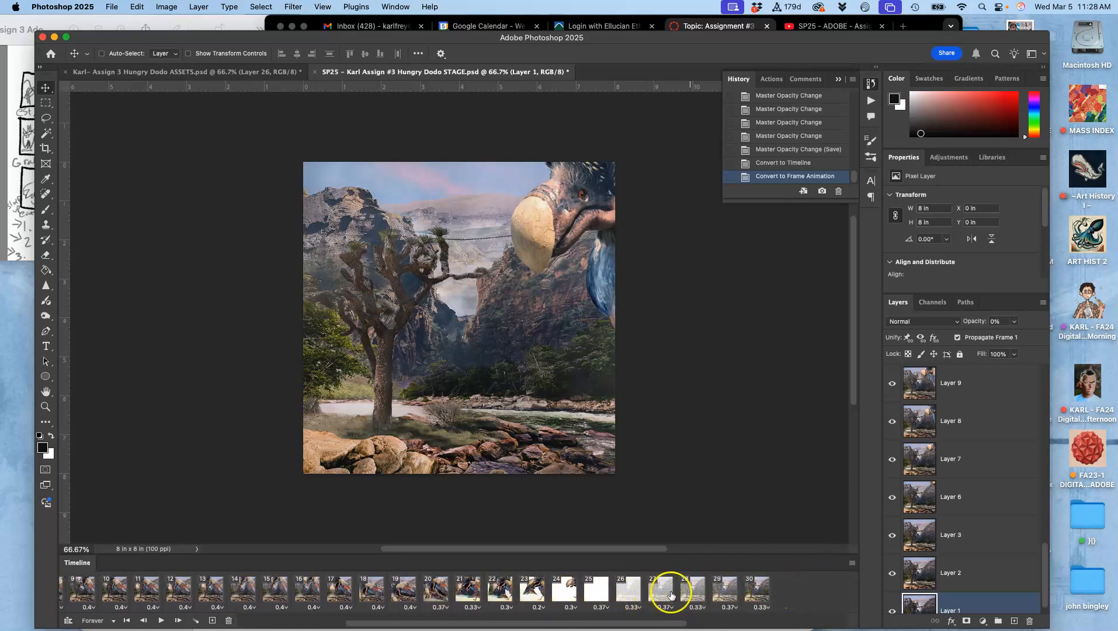
{"action": "left_click", "coordinate": [471, 592]}
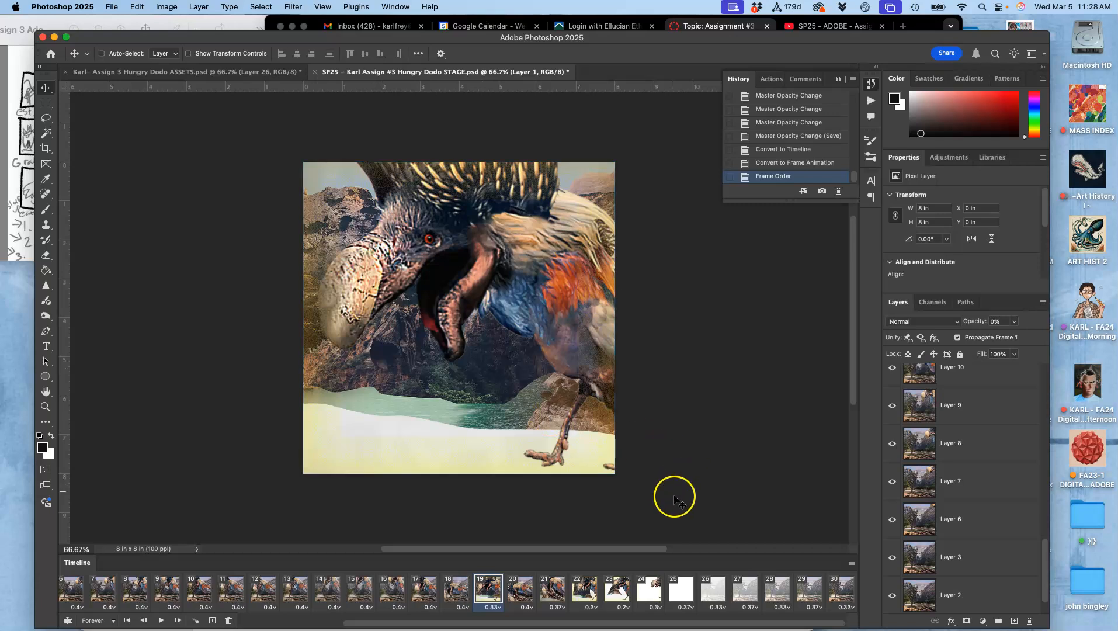
{"action": "scroll", "coordinate": [944, 410], "scroll_direction": "up", "scroll_amount": 10}
{"action": "scroll", "coordinate": [946, 413], "scroll_direction": "up", "scroll_amount": 2}
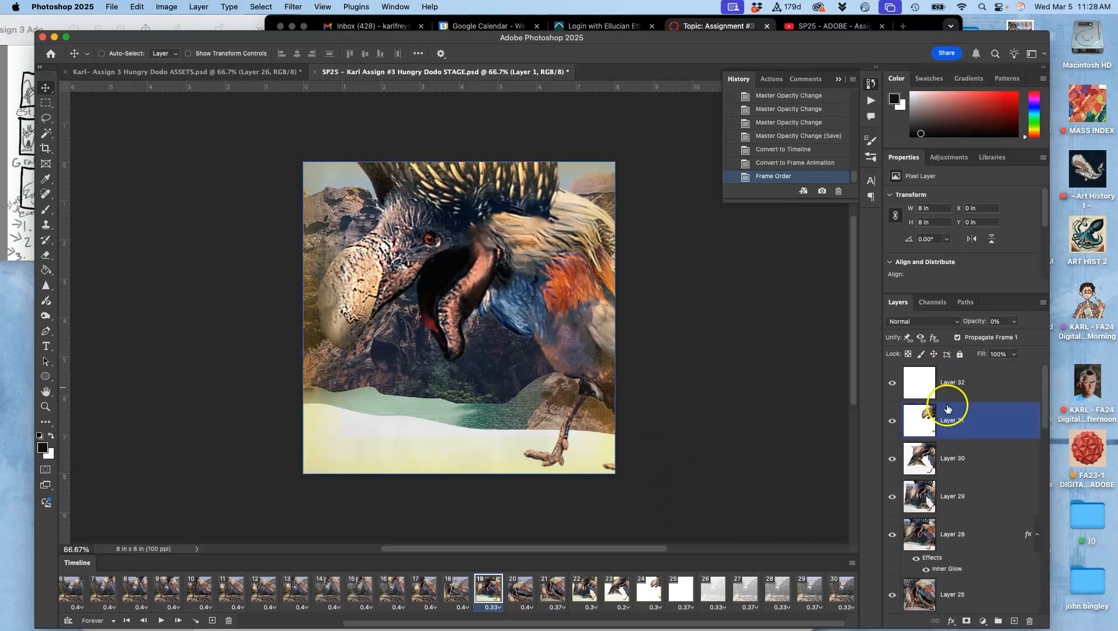
{"action": "scroll", "coordinate": [952, 510], "scroll_direction": "down", "scroll_amount": 10}
{"action": "scroll", "coordinate": [950, 509], "scroll_direction": "down", "scroll_amount": 3}
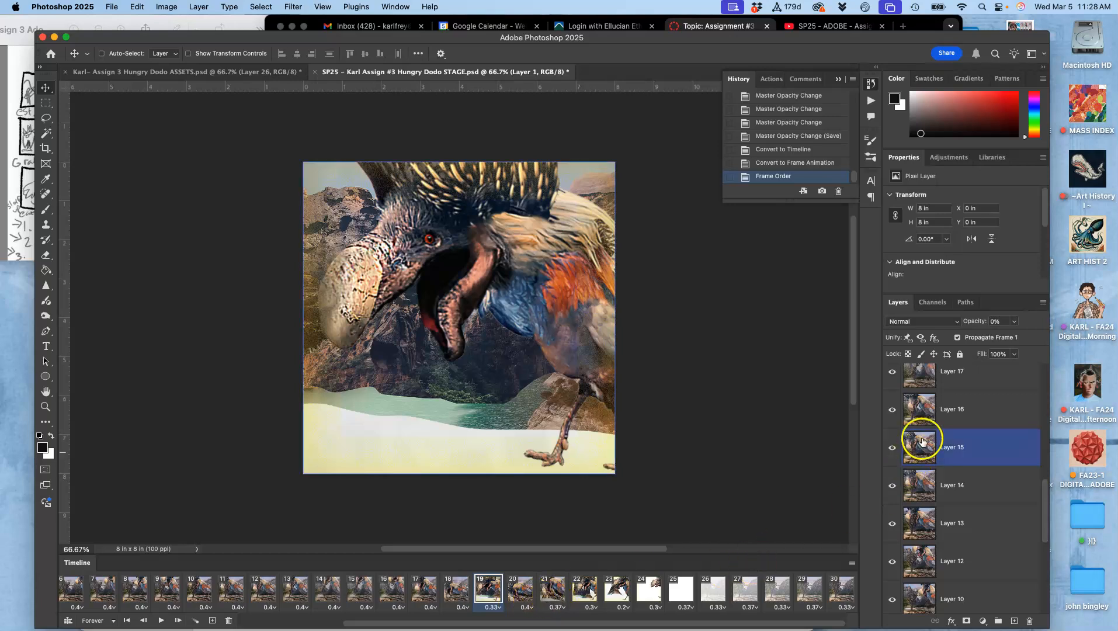
- Select Layer 32 at the head of the layer stack and flatten the animation frames into layers
{"action": "scroll", "coordinate": [929, 435], "scroll_direction": "up", "scroll_amount": 8}
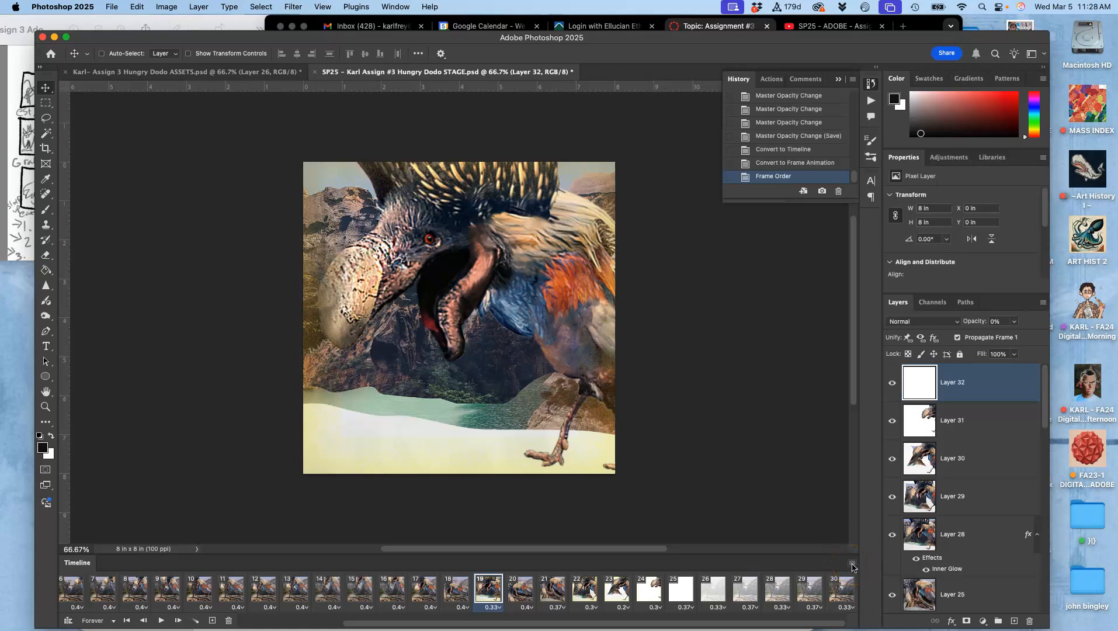
{"action": "left_click", "coordinate": [852, 566]}
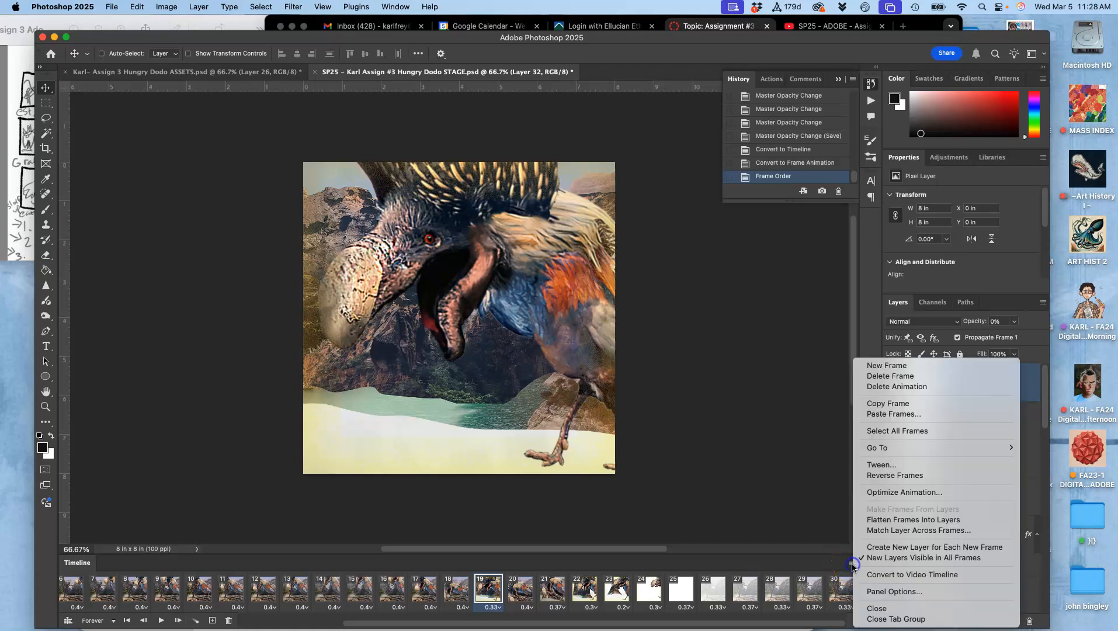
{"action": "left_click", "coordinate": [883, 520]}
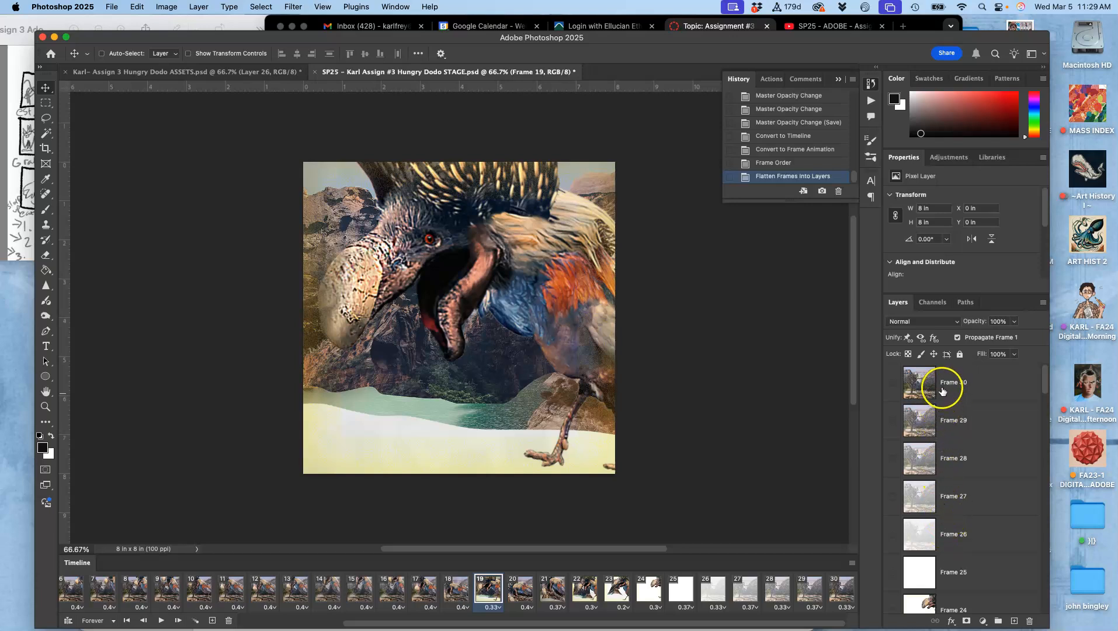
- Delete the original layers from Layer 32 down to Layer 1, keeping only the flattened Frame layers
{"action": "scroll", "coordinate": [942, 421], "scroll_direction": "down", "scroll_amount": 10}
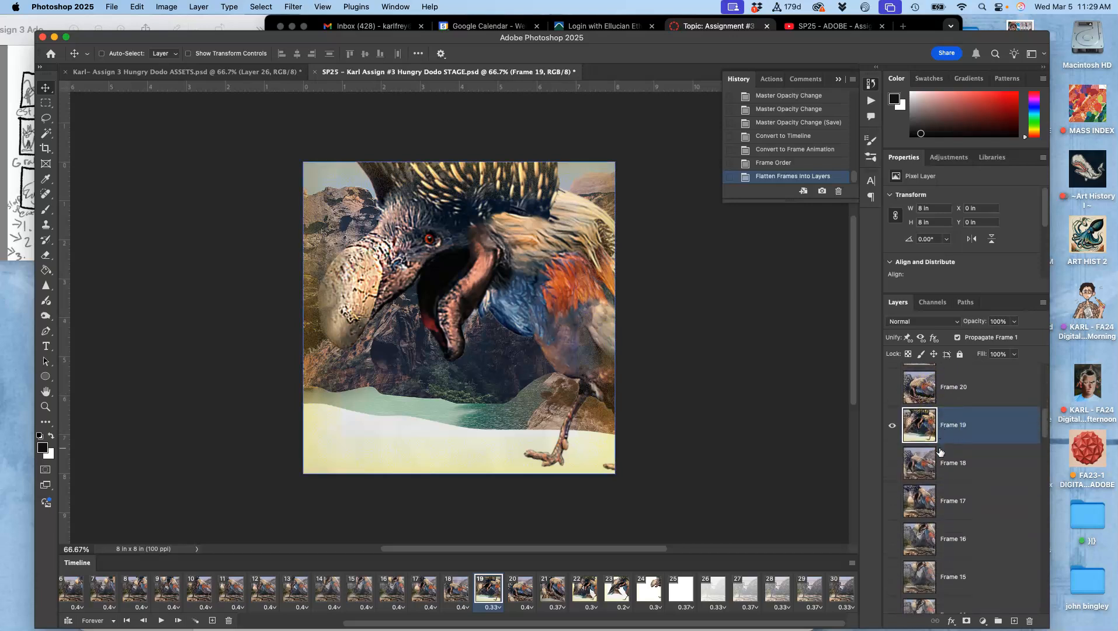
{"action": "scroll", "coordinate": [940, 452], "scroll_direction": "down", "scroll_amount": 8}
{"action": "scroll", "coordinate": [940, 451], "scroll_direction": "down", "scroll_amount": 9}
{"action": "left_click", "coordinate": [952, 496]}
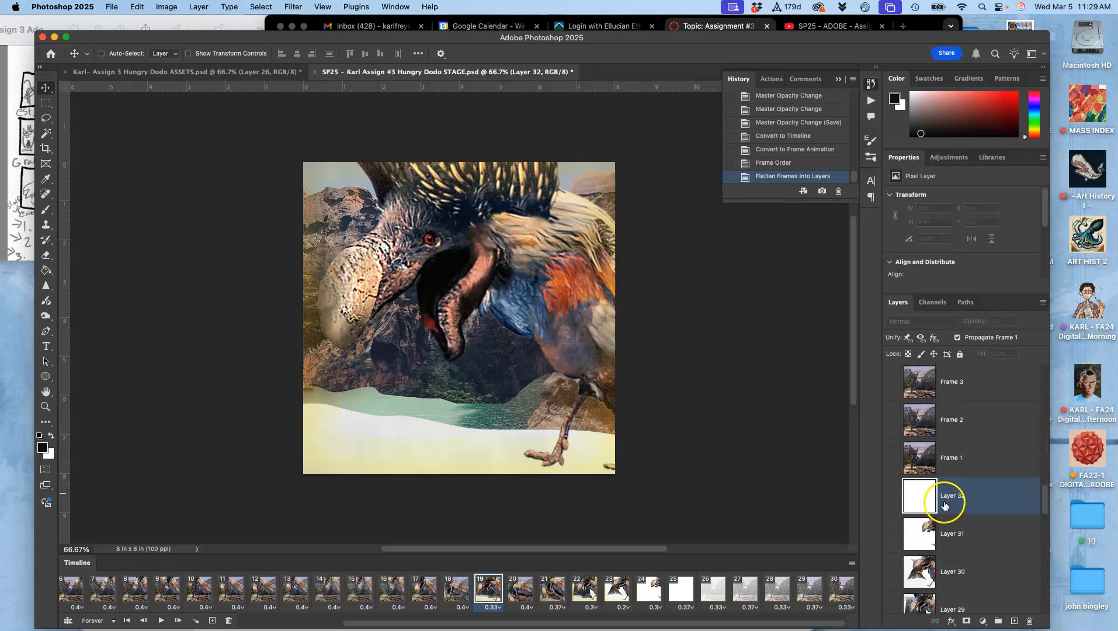
{"action": "scroll", "coordinate": [952, 504], "scroll_direction": "down", "scroll_amount": 15}
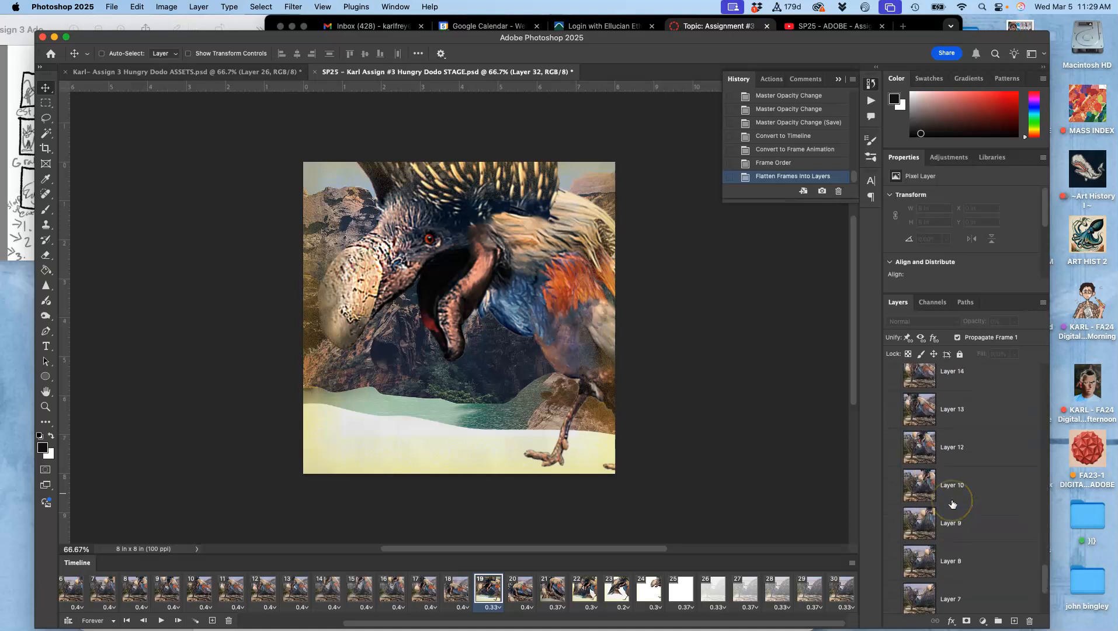
{"action": "left_click", "coordinate": [954, 594], "text": "shift"}
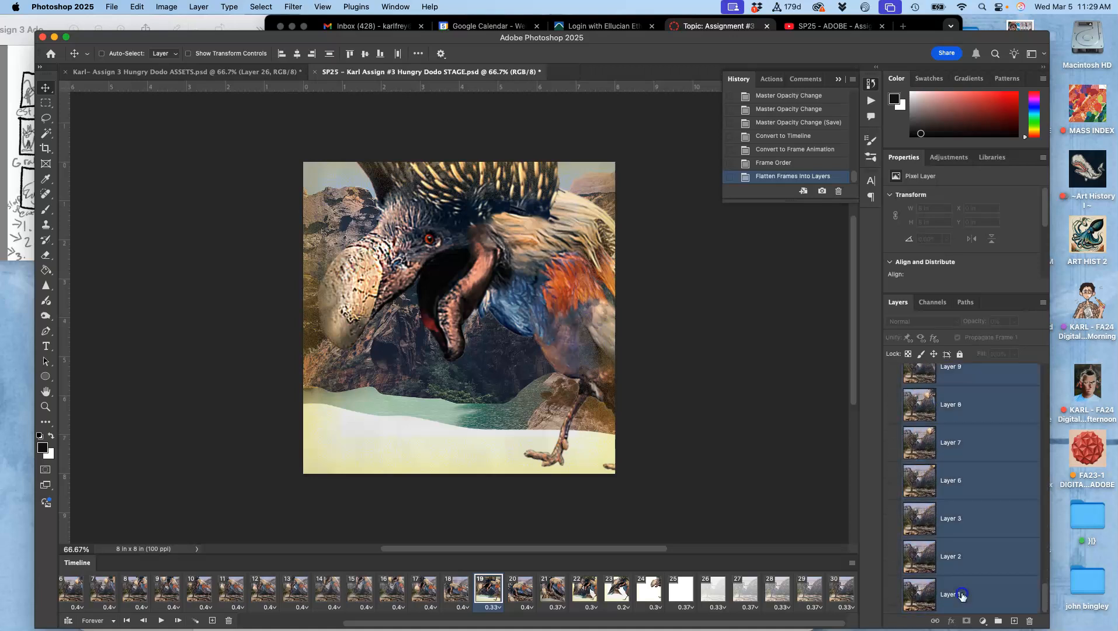
{"action": "left_click_drag", "start_coordinate": [999, 598], "coordinate": [1027, 619]}
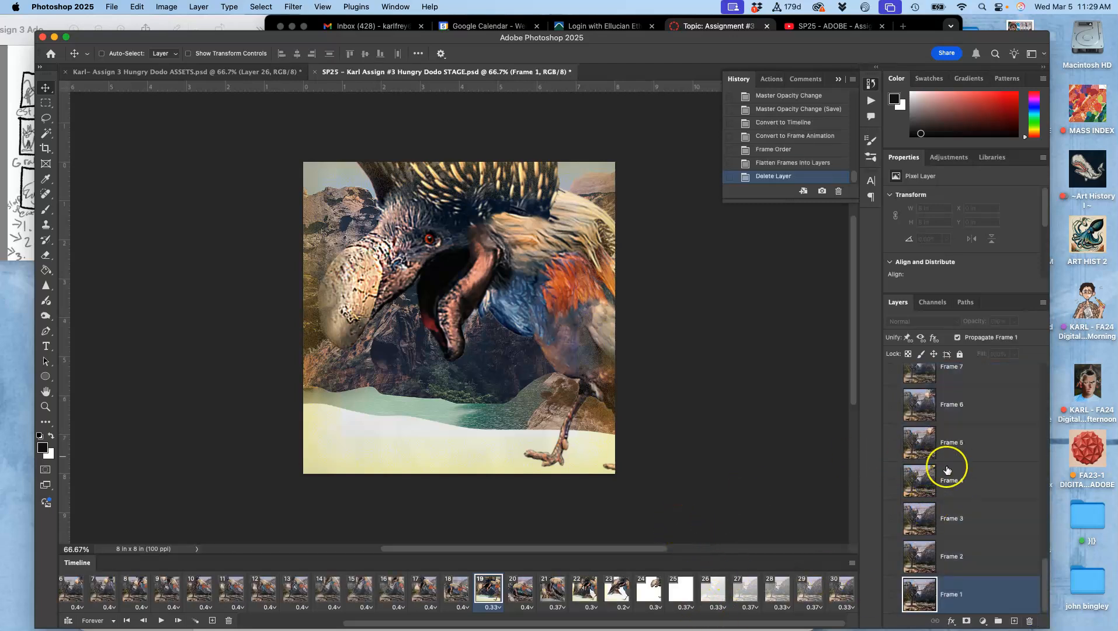
{"action": "scroll", "coordinate": [947, 470], "scroll_direction": "up", "scroll_amount": 10}
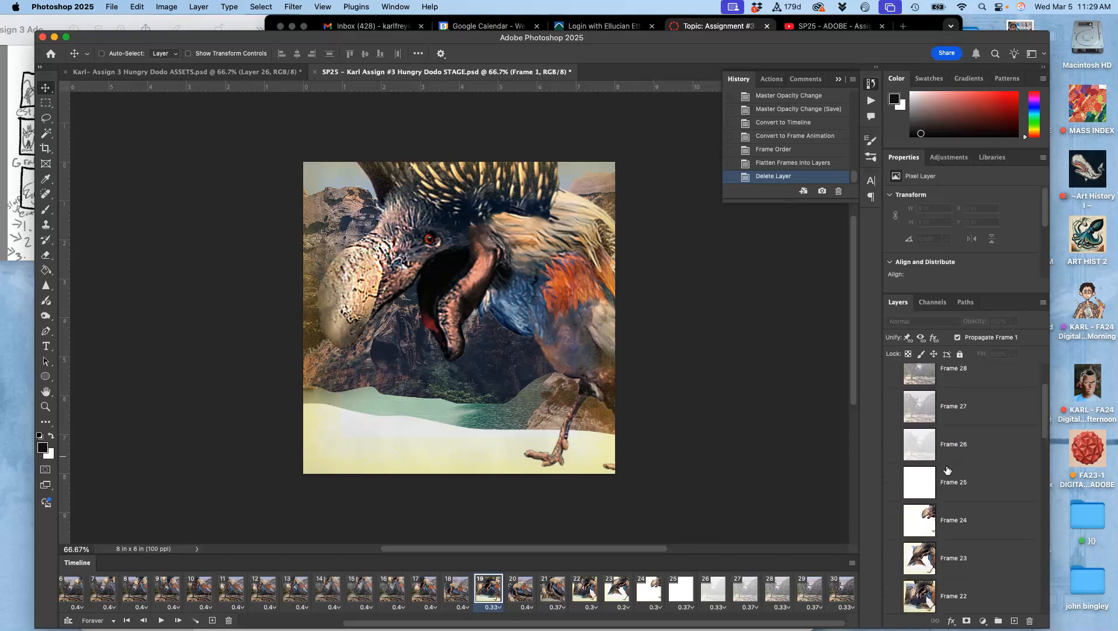